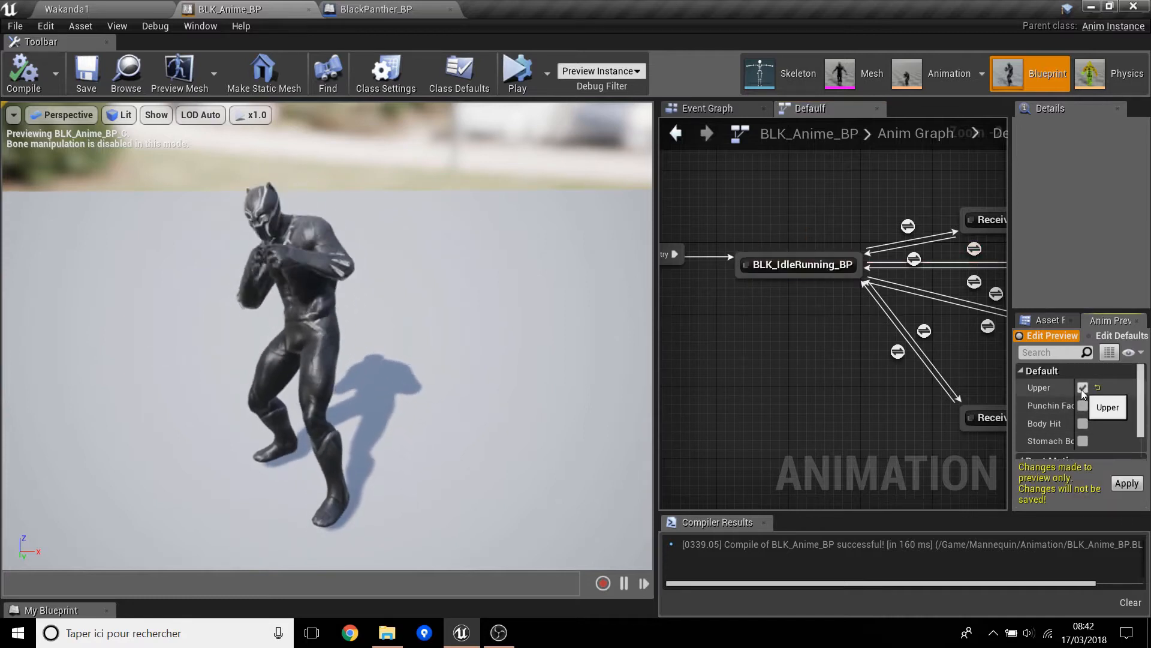
# Step: Preview the character's hit reactions by toggling Upper, Punchin Face, Body Hit and Stomach Body one at a time
pyautogui.click(1083, 387)
pyautogui.click(1083, 406)
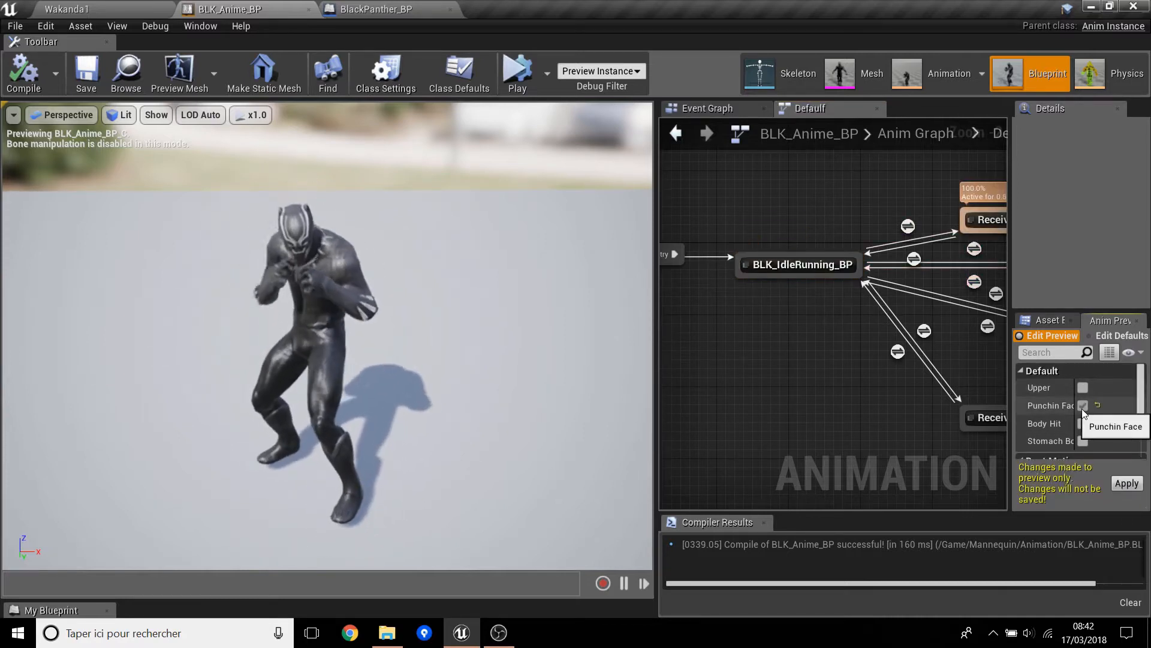
pyautogui.click(1082, 406)
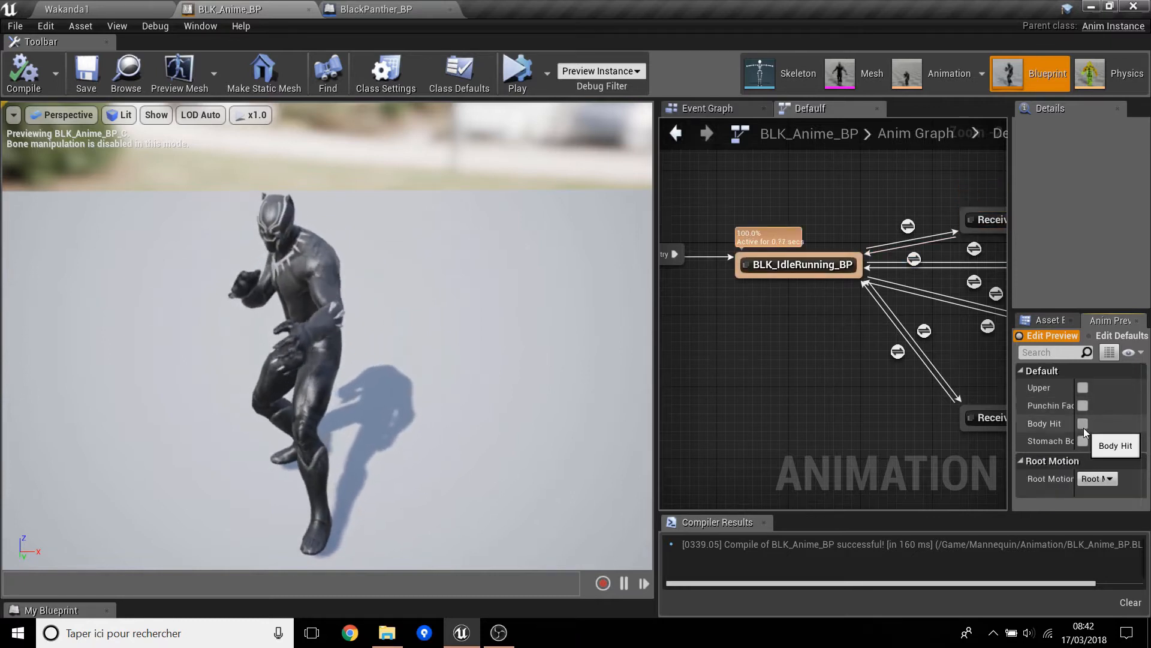
pyautogui.click(1083, 423)
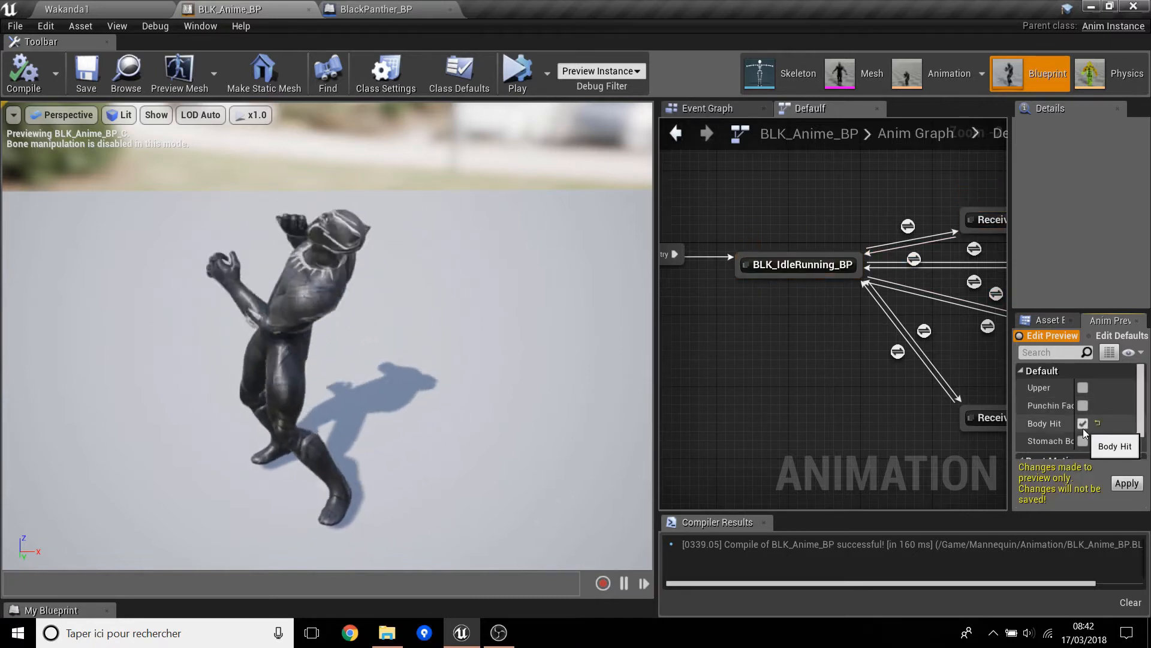
pyautogui.click(1082, 427)
pyautogui.click(1084, 443)
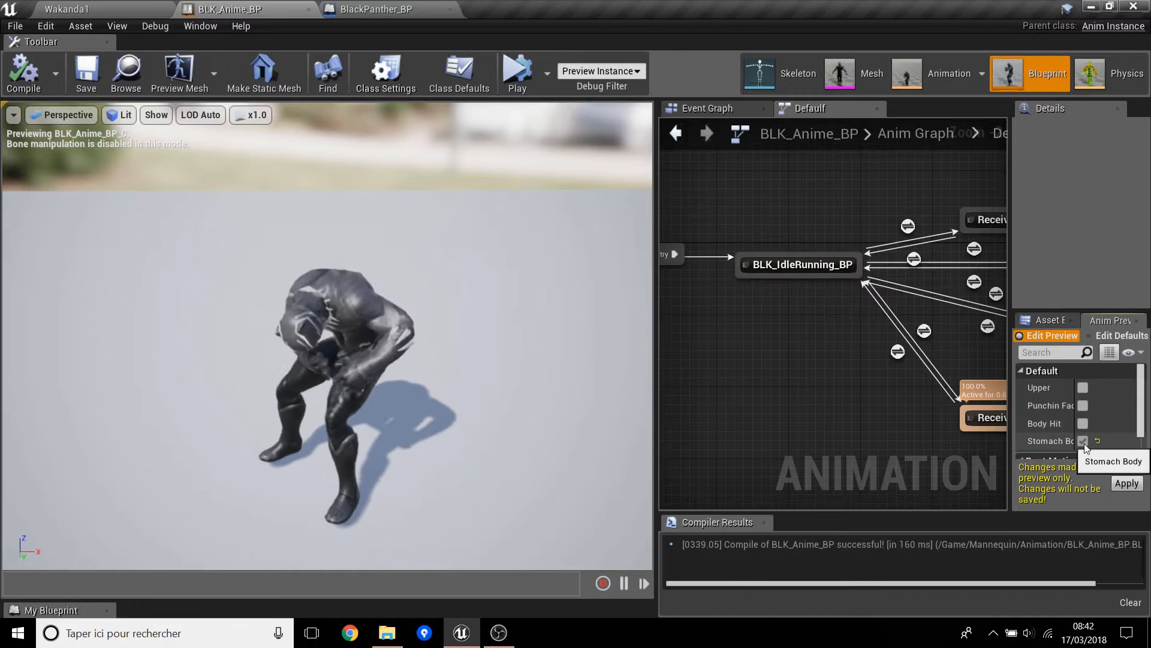
pyautogui.click(1083, 442)
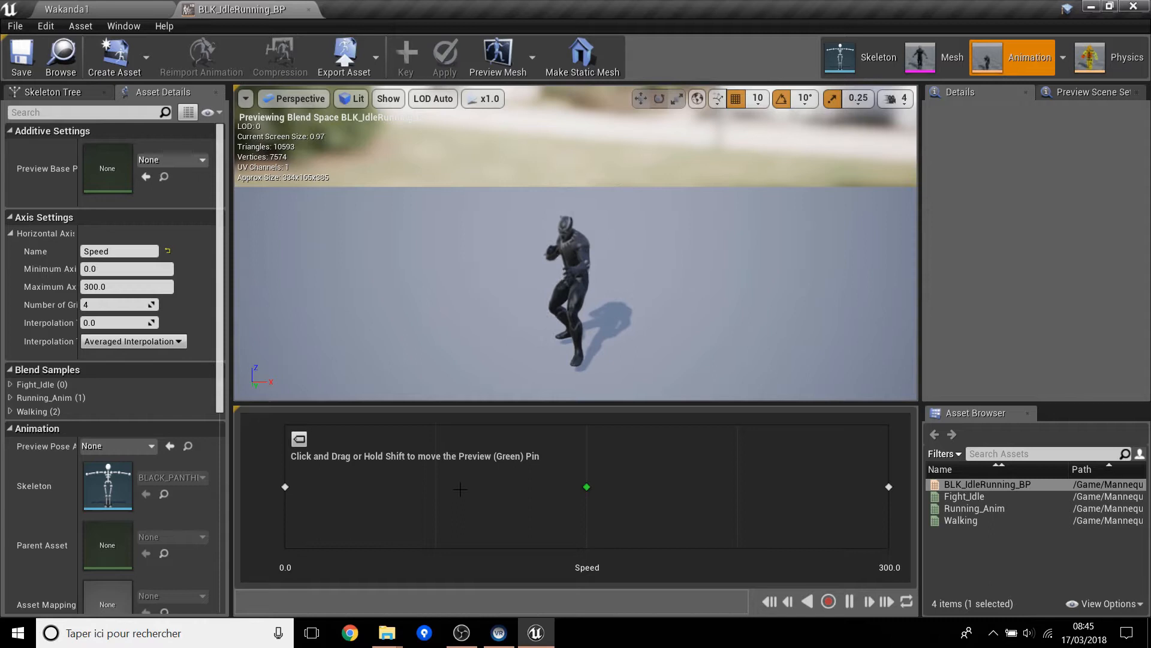
# Step: Preview the BLK_IdleRunning_BP blend space around the middle of the Speed axis, and close its editor
pyautogui.moveTo(587, 486); pyautogui.dragTo(588, 516)
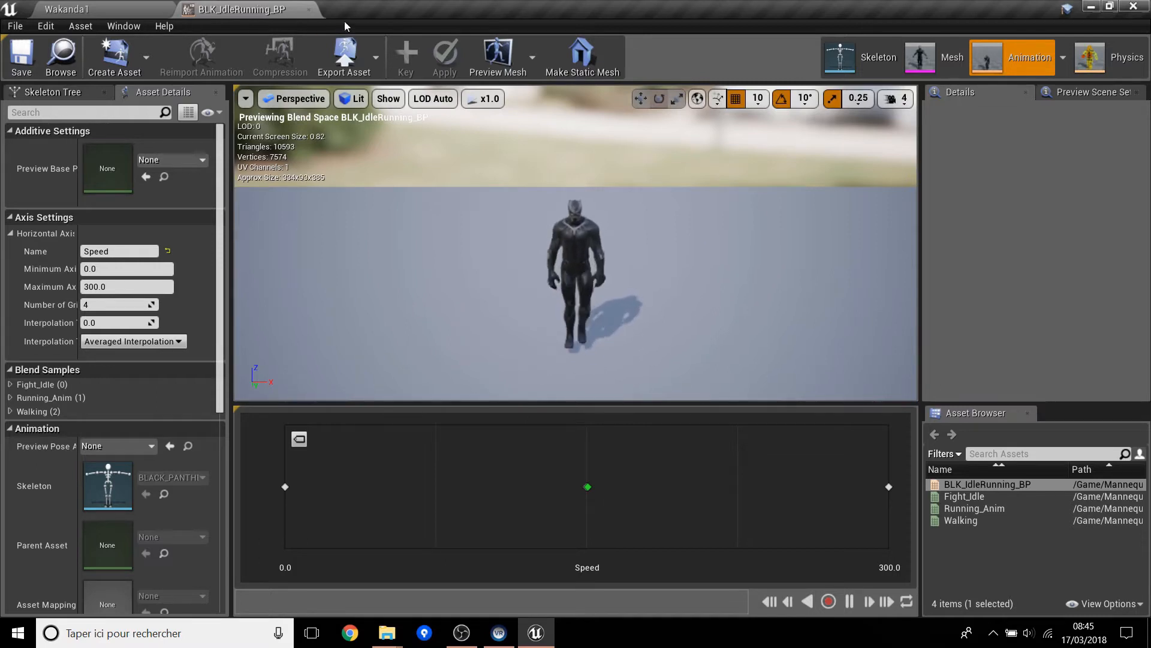
pyautogui.click(309, 9)
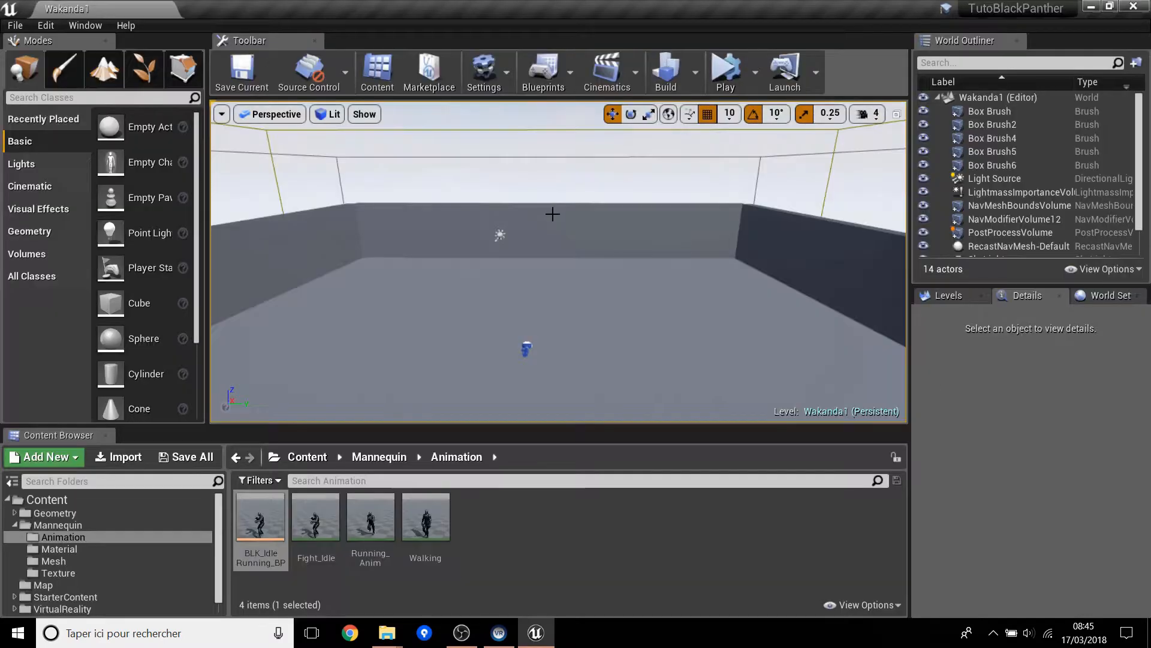
# Step: Create a new folder named Normal inside the Mannequin Animation folder
pyautogui.click(574, 568)
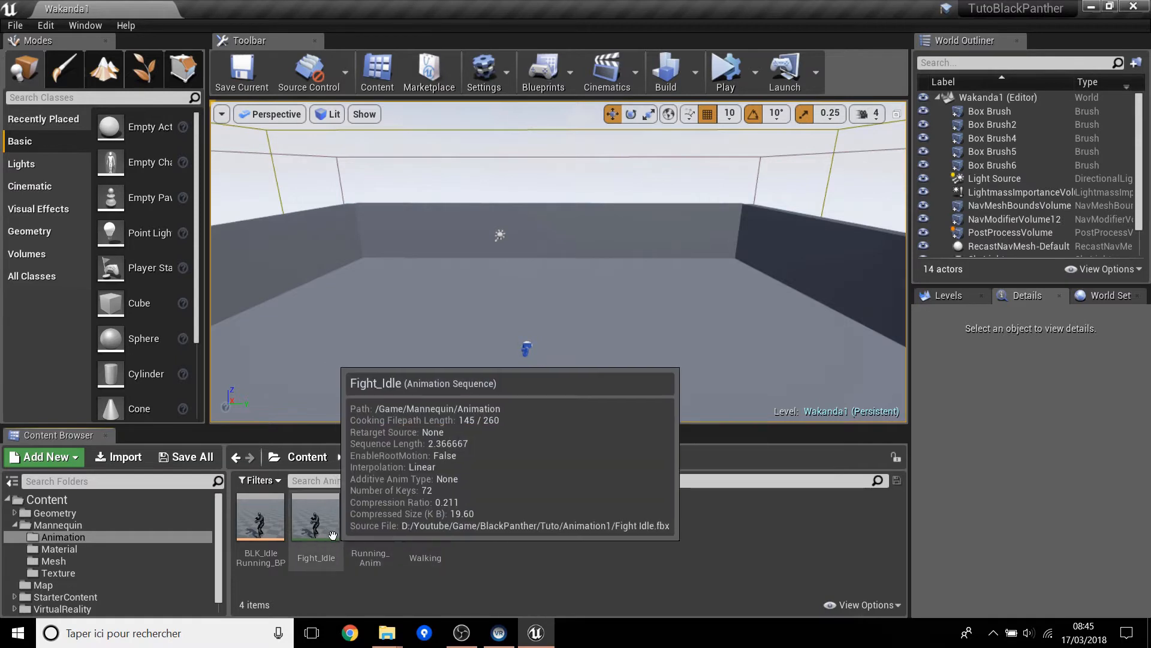
pyautogui.rightClick(504, 552)
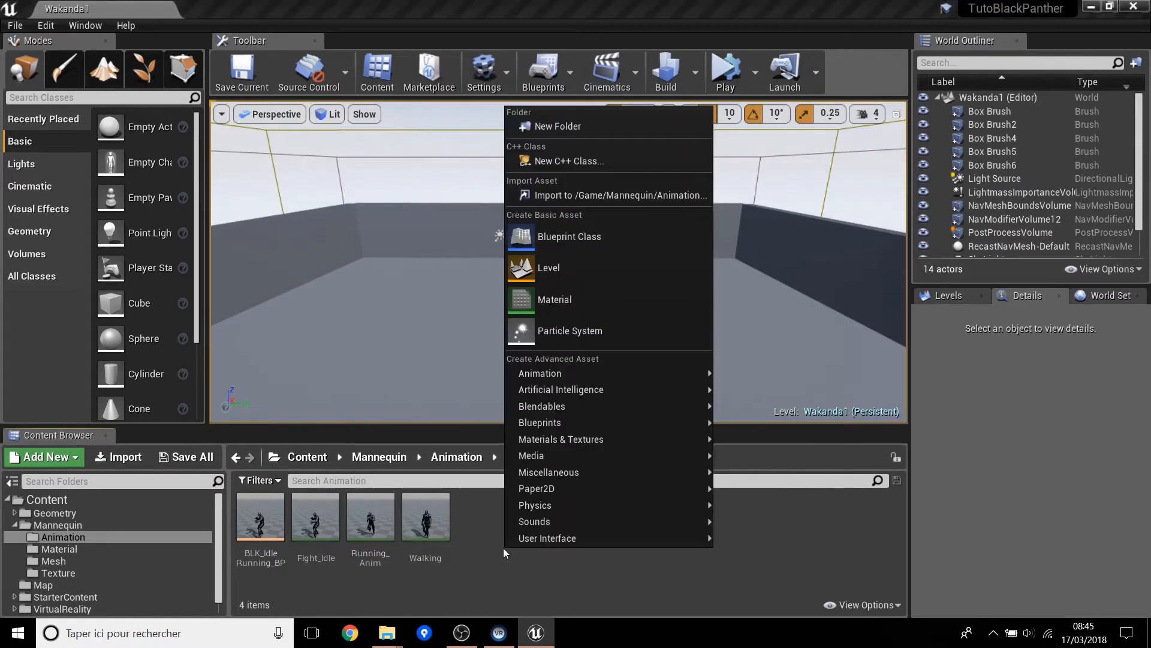
pyautogui.click(566, 127)
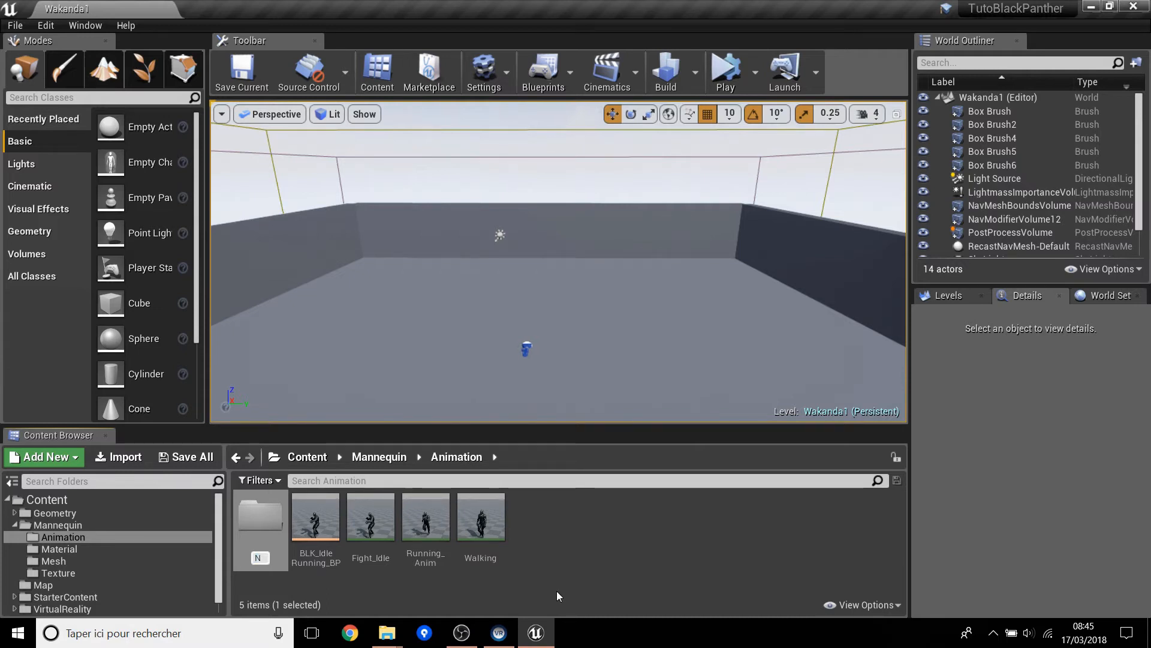
pyautogui.write('Normal')
pyautogui.press('Return')
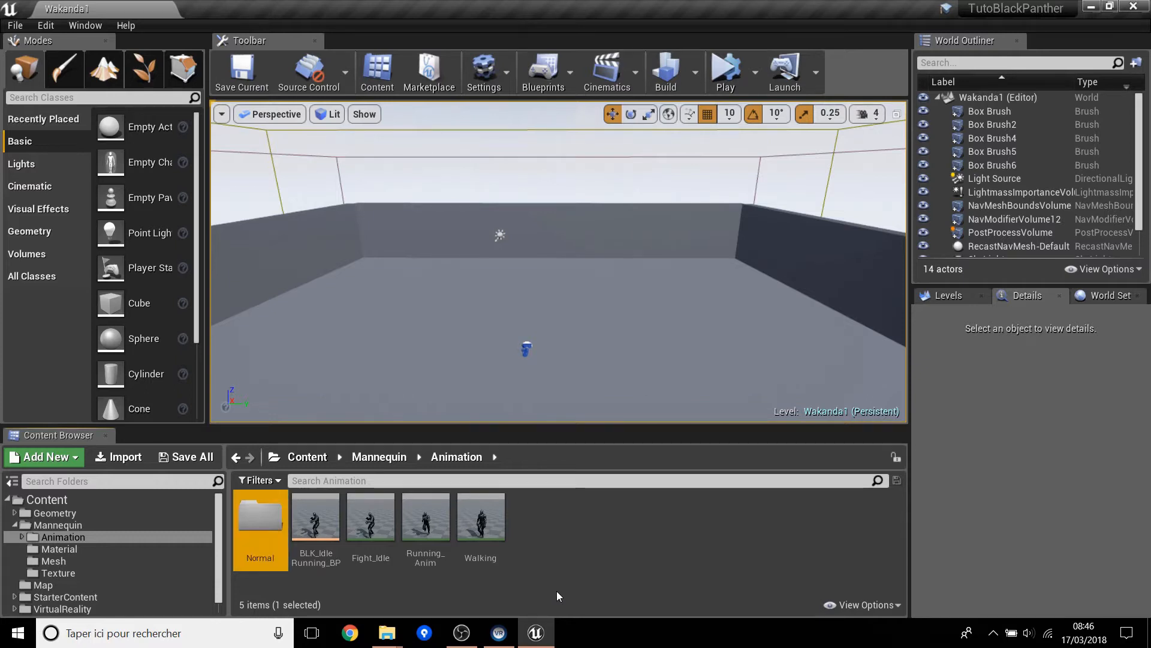
# Step: Move the Walking, Running_Anim and Fight_Idle animations into the Normal folder
pyautogui.click(481, 521)
pyautogui.keyDown('ctrl'); pyautogui.click(426, 522); pyautogui.keyUp('ctrl')
pyautogui.keyDown('ctrl'); pyautogui.click(385, 555); pyautogui.keyUp('ctrl')
pyautogui.moveTo(426, 527); pyautogui.dragTo(247, 540)
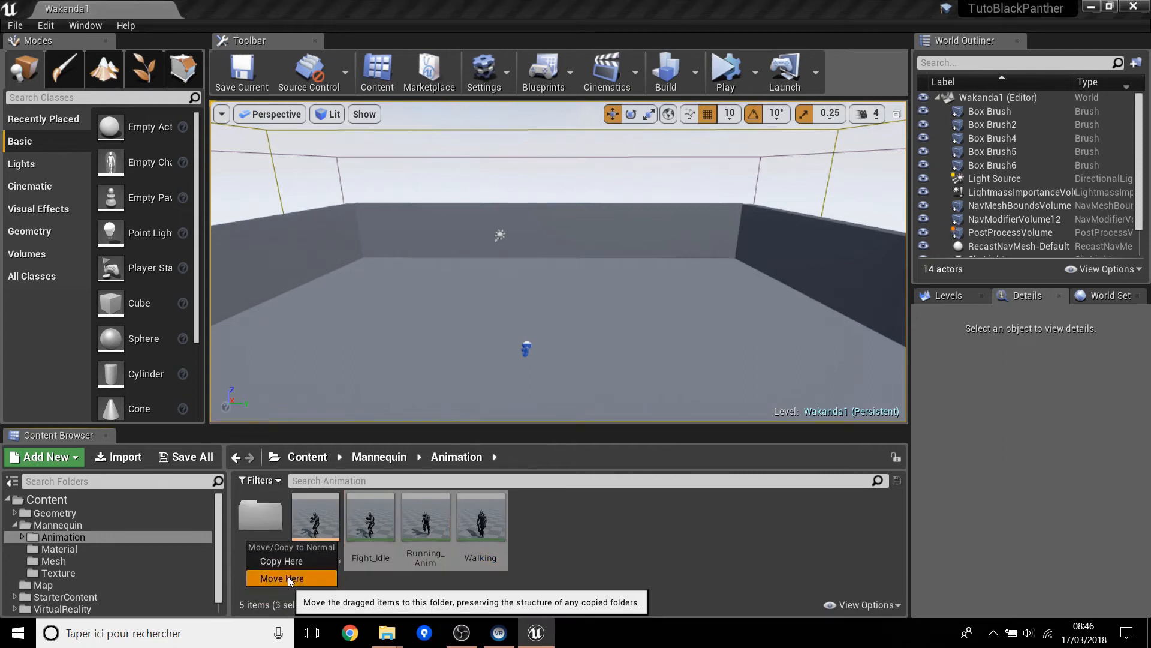
pyautogui.click(288, 576)
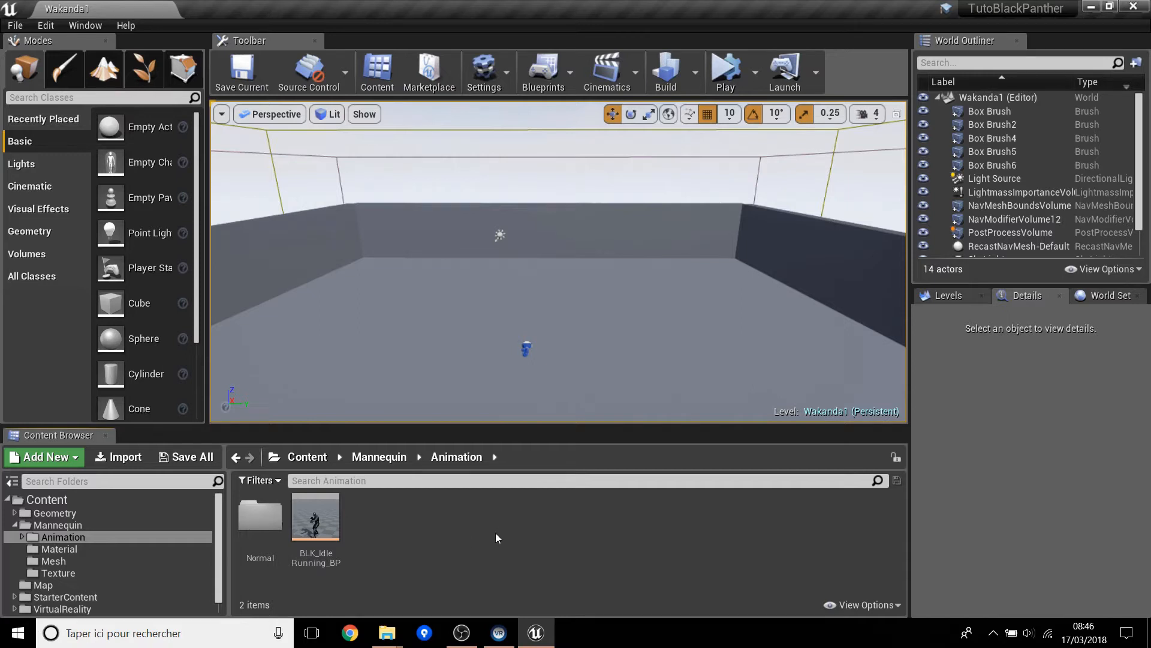
# Step: Switch to the File Explorer window showing the Tuto folder and open its Animation1 subfolder
pyautogui.moveTo(387, 632)
pyautogui.moveTo(455, 583)
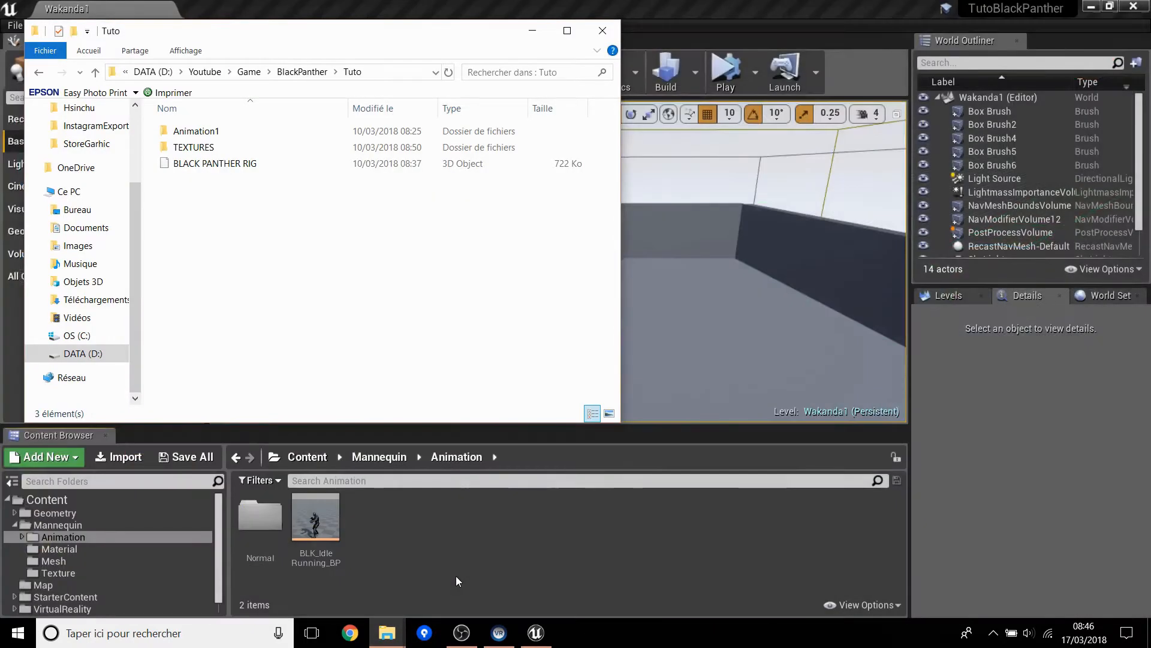
pyautogui.click(455, 576)
pyautogui.doubleClick(276, 135)
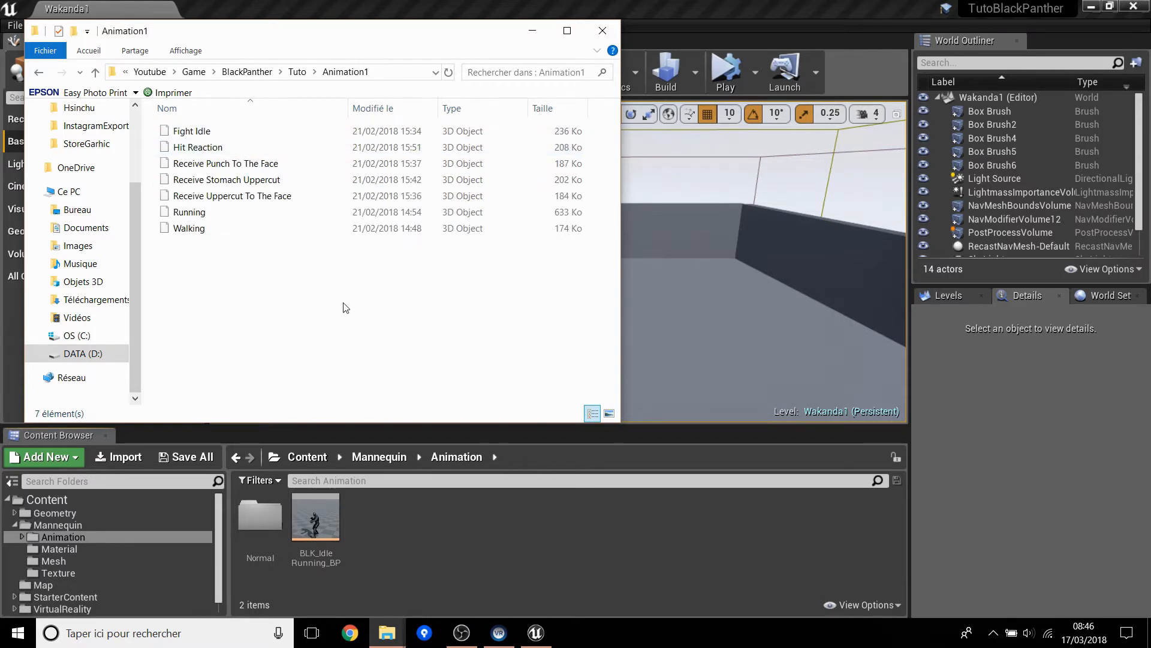
pyautogui.click(276, 146)
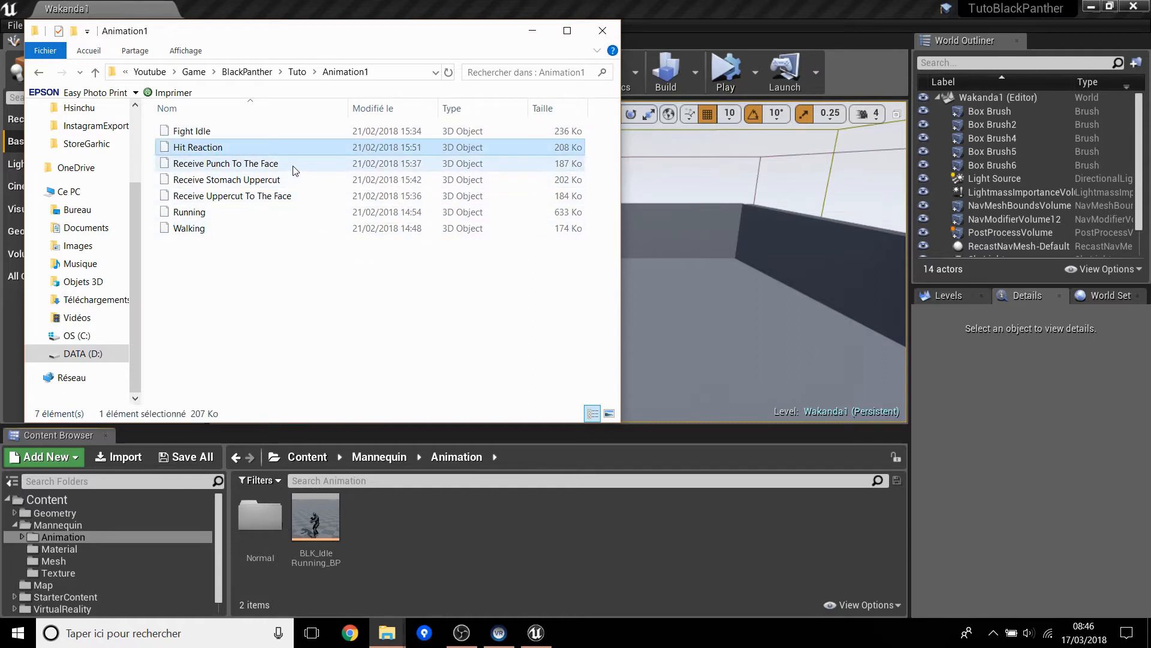
pyautogui.keyDown('ctrl'); pyautogui.click(282, 163); pyautogui.keyUp('ctrl')
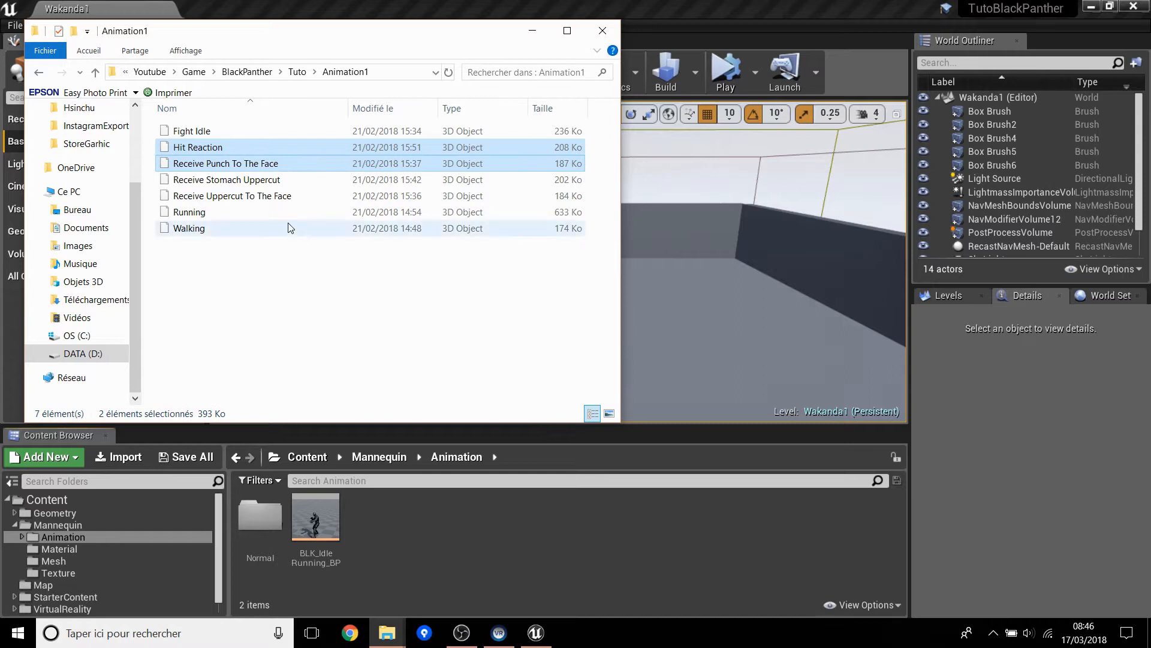
pyautogui.keyDown('ctrl'); pyautogui.click(289, 180); pyautogui.keyUp('ctrl')
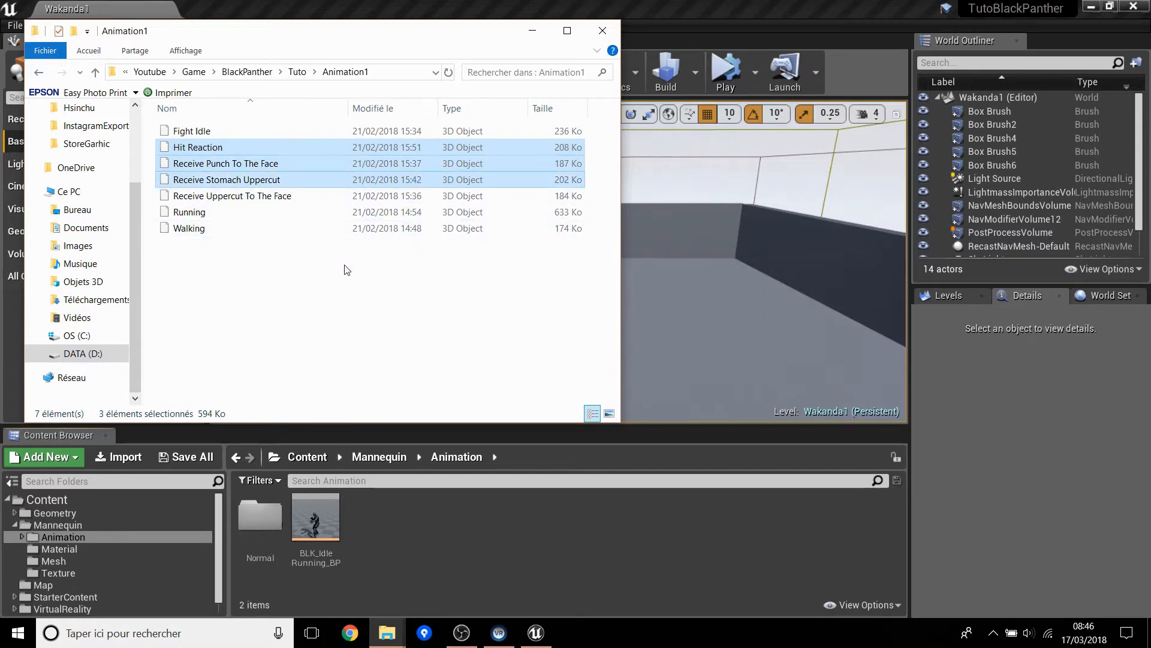
pyautogui.click(342, 266)
# Step: Import the Hit Reaction file into the Animation folder using BLACK_PANTHER_RIG_Skeleton, and preview the imported animation
pyautogui.moveTo(234, 148); pyautogui.dragTo(422, 559)
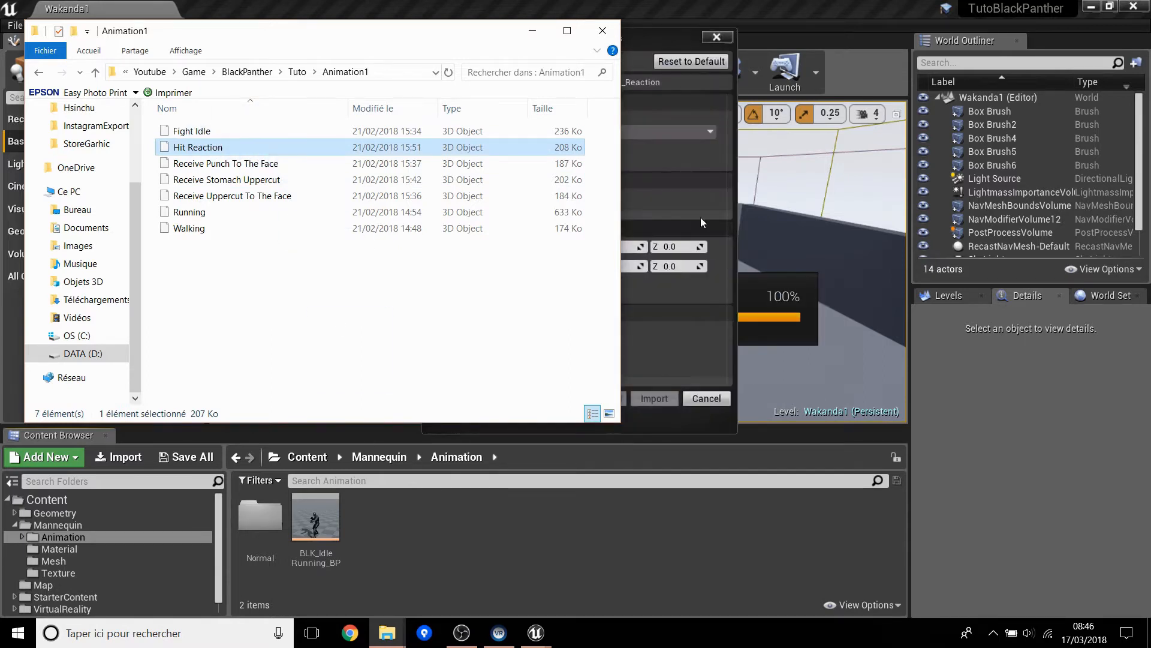
pyautogui.click(668, 131)
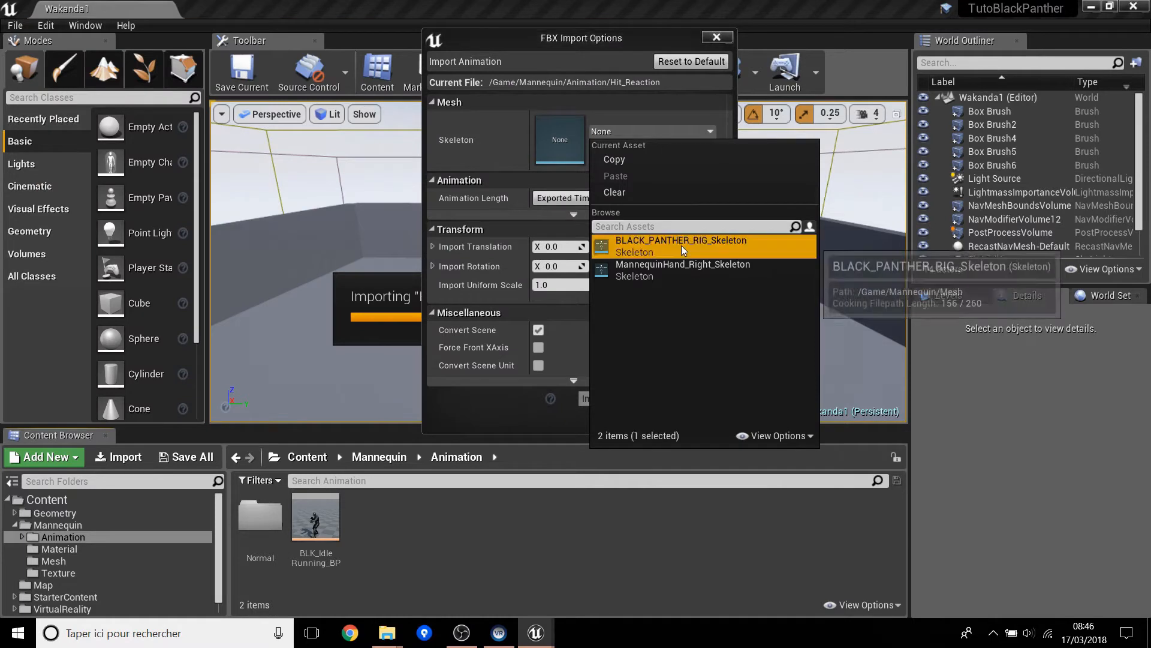
pyautogui.click(681, 246)
pyautogui.click(606, 405)
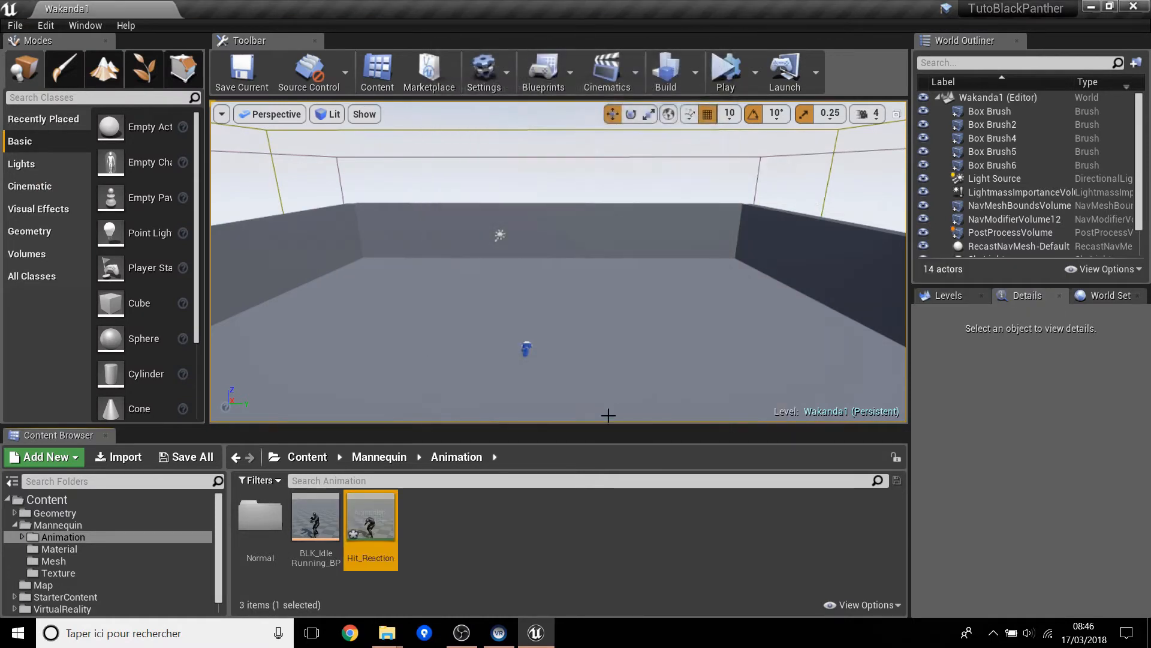
pyautogui.doubleClick(370, 520)
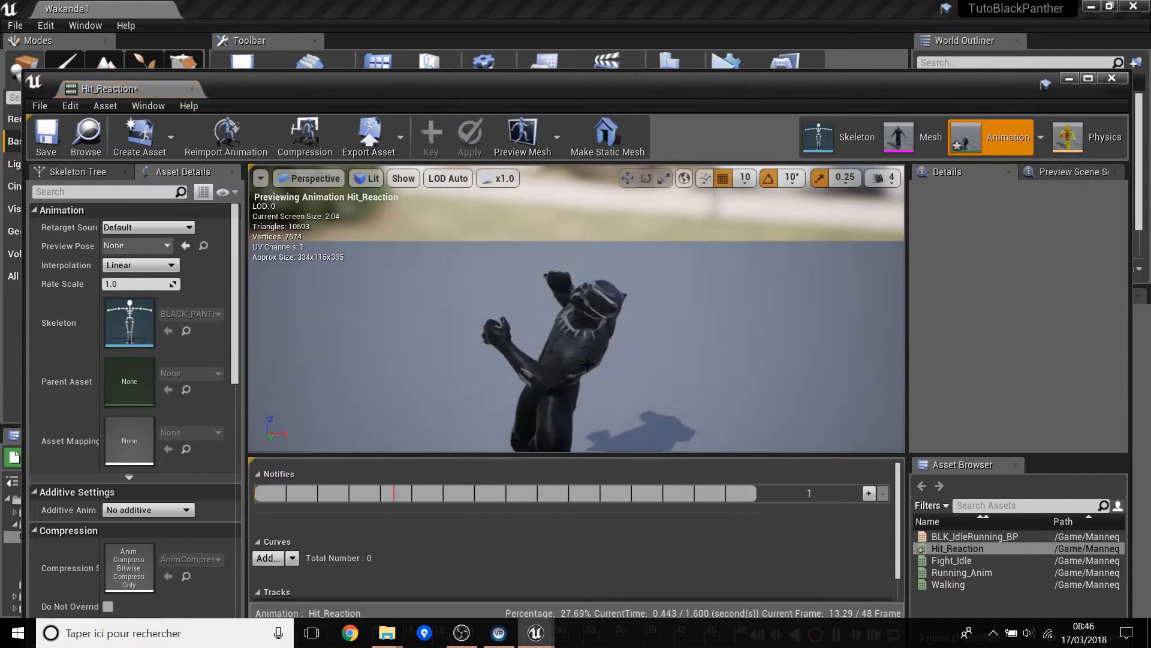
pyautogui.click(1112, 78)
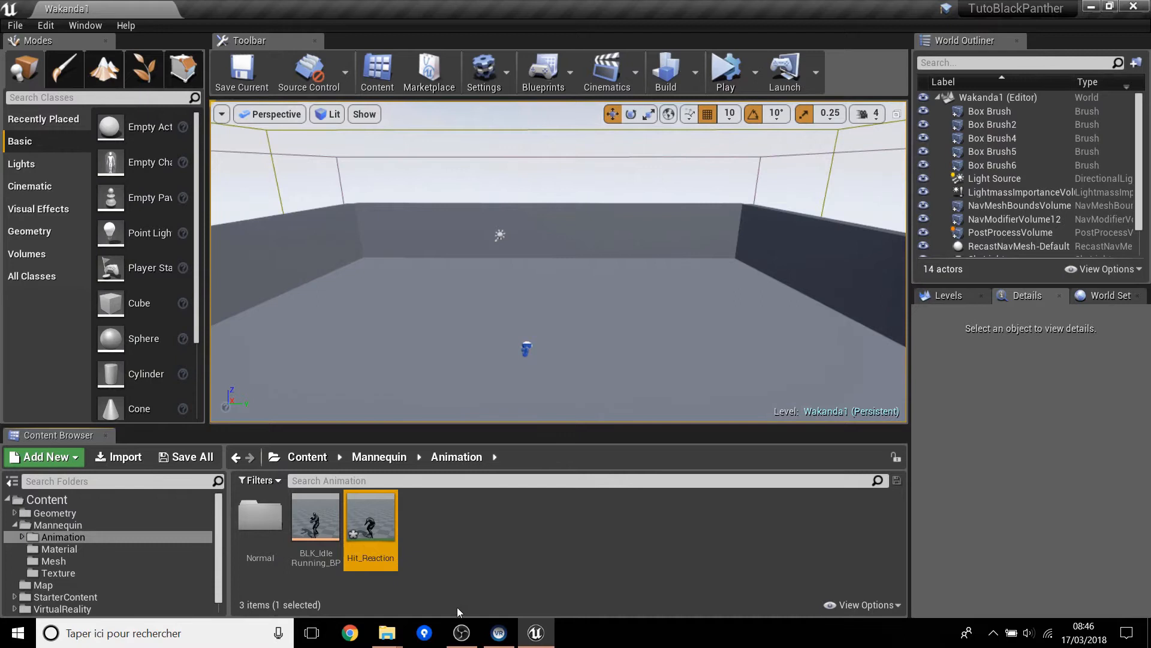
# Step: Import the Receive Punch To The Face file from Animation1 into the Animation folder using BLACK_PANTHER_RIG_Skeleton
pyautogui.moveTo(386, 633)
pyautogui.click(457, 570)
pyautogui.moveTo(232, 165); pyautogui.dragTo(498, 556)
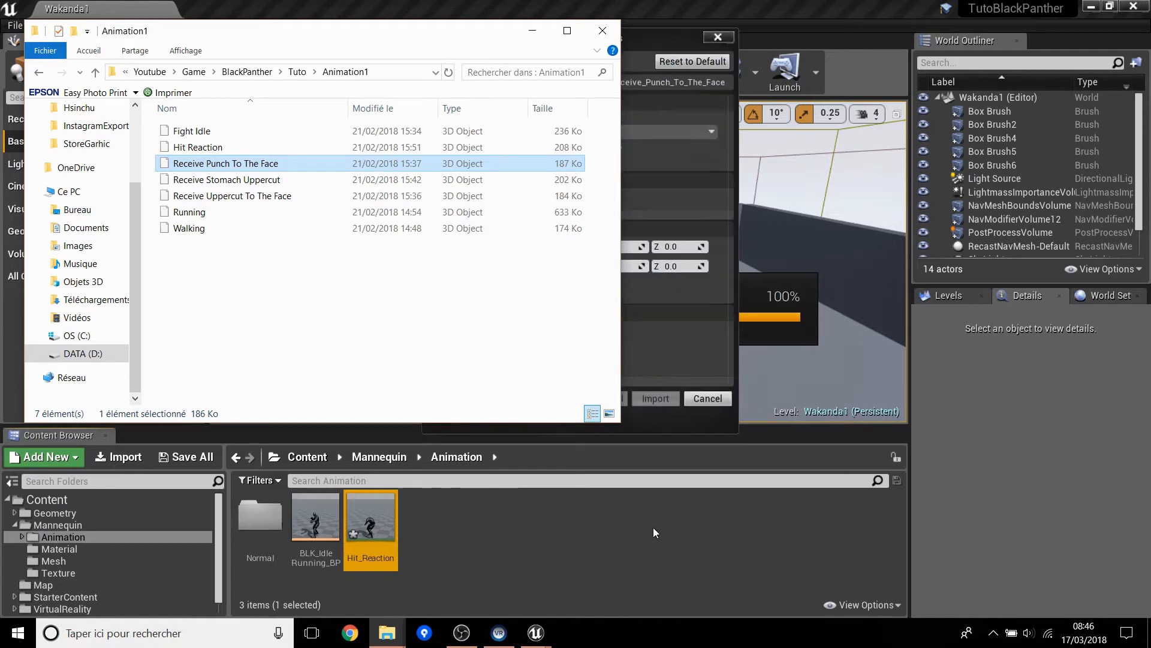
pyautogui.click(652, 131)
pyautogui.click(653, 231)
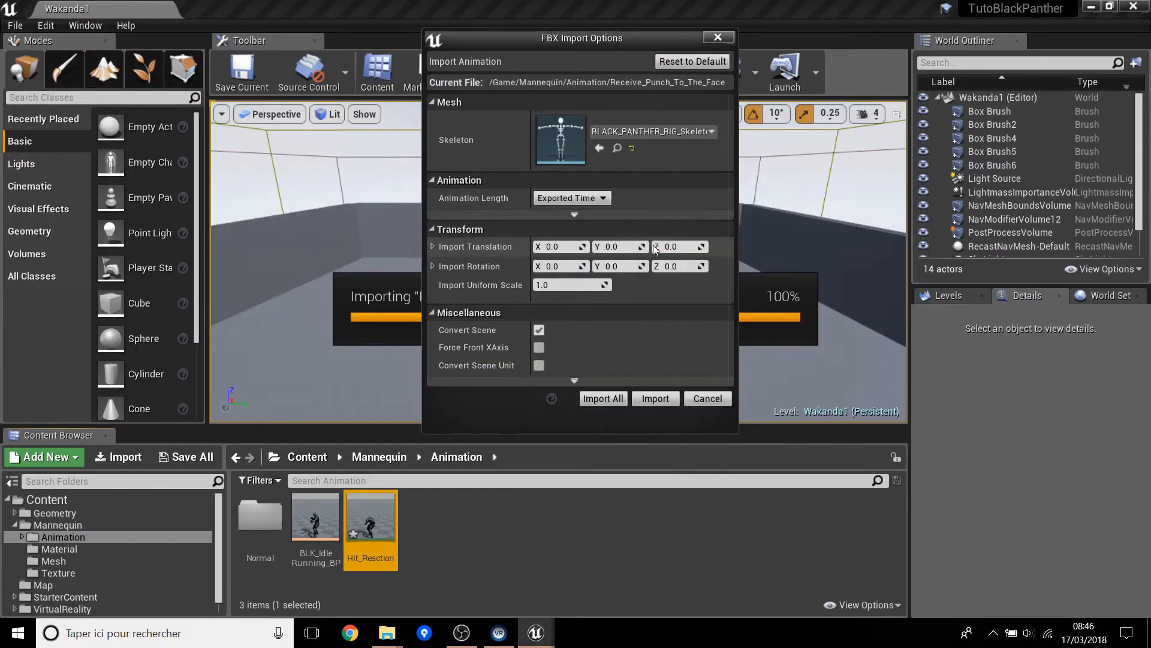
pyautogui.click(612, 398)
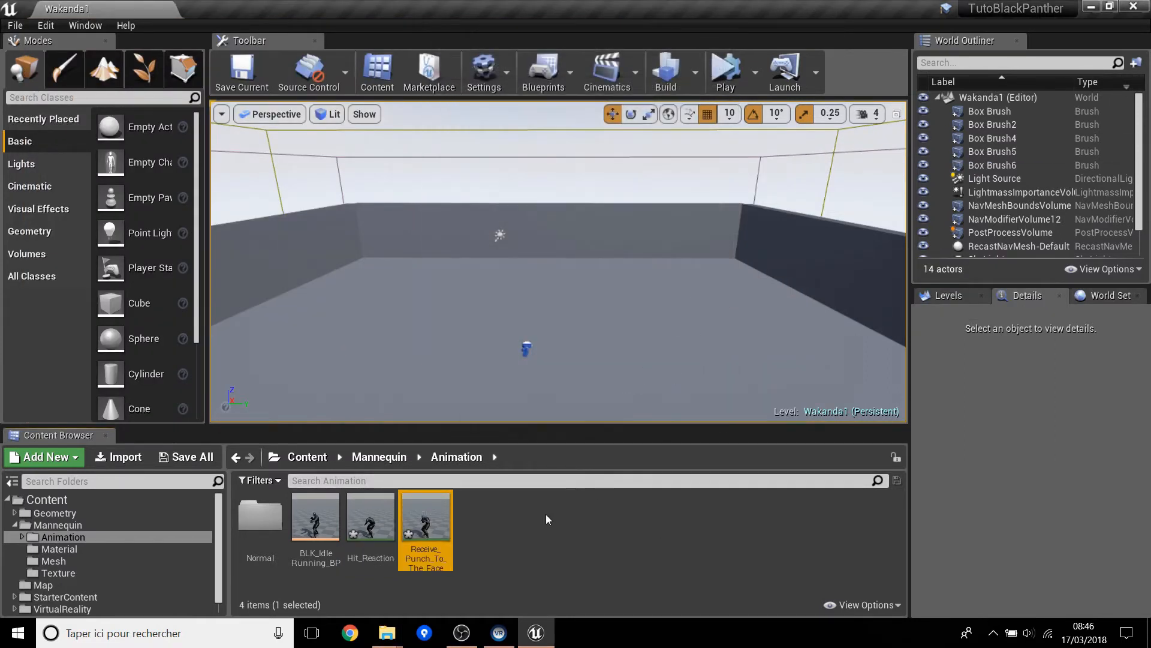
# Step: Import the Receive Stomach Uppercut file from Animation1 into the Animation folder using BLACK_PANTHER_RIG_Skeleton
pyautogui.moveTo(387, 632)
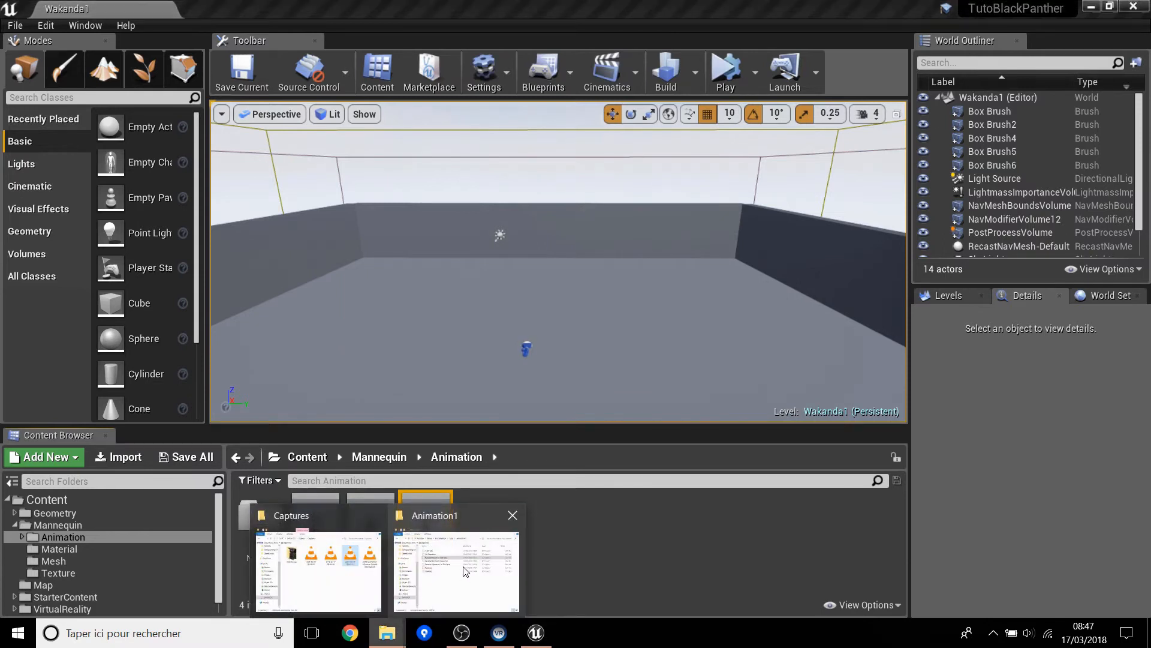
pyautogui.click(465, 569)
pyautogui.doubleClick(274, 181)
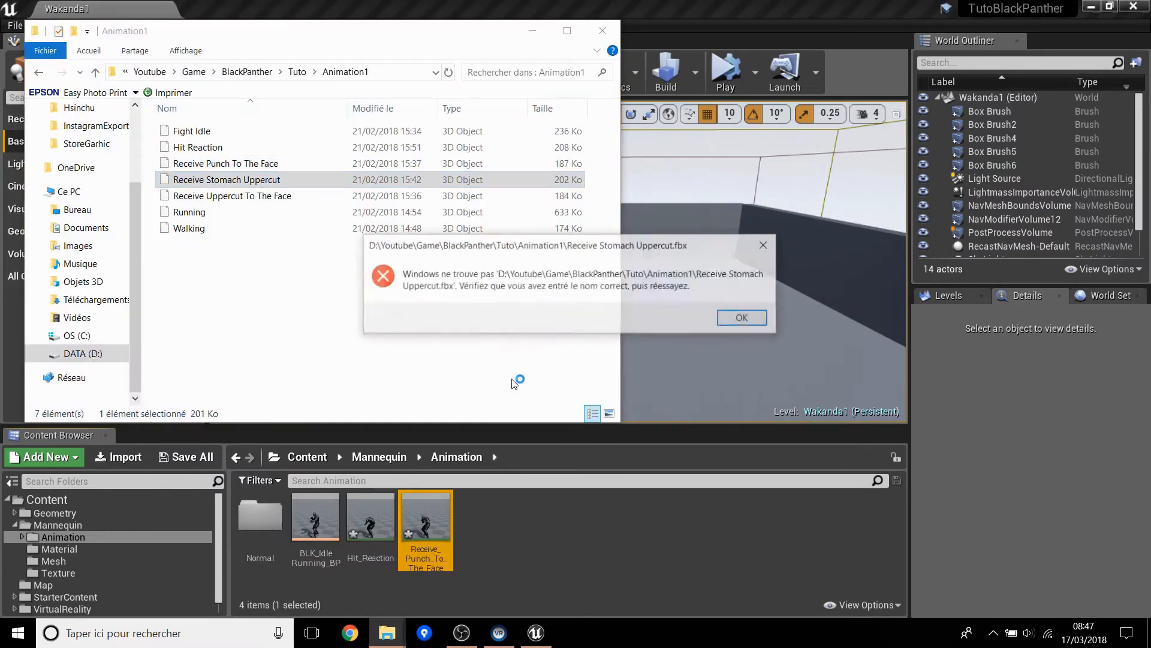
pyautogui.click(744, 319)
pyautogui.moveTo(260, 186); pyautogui.dragTo(530, 549)
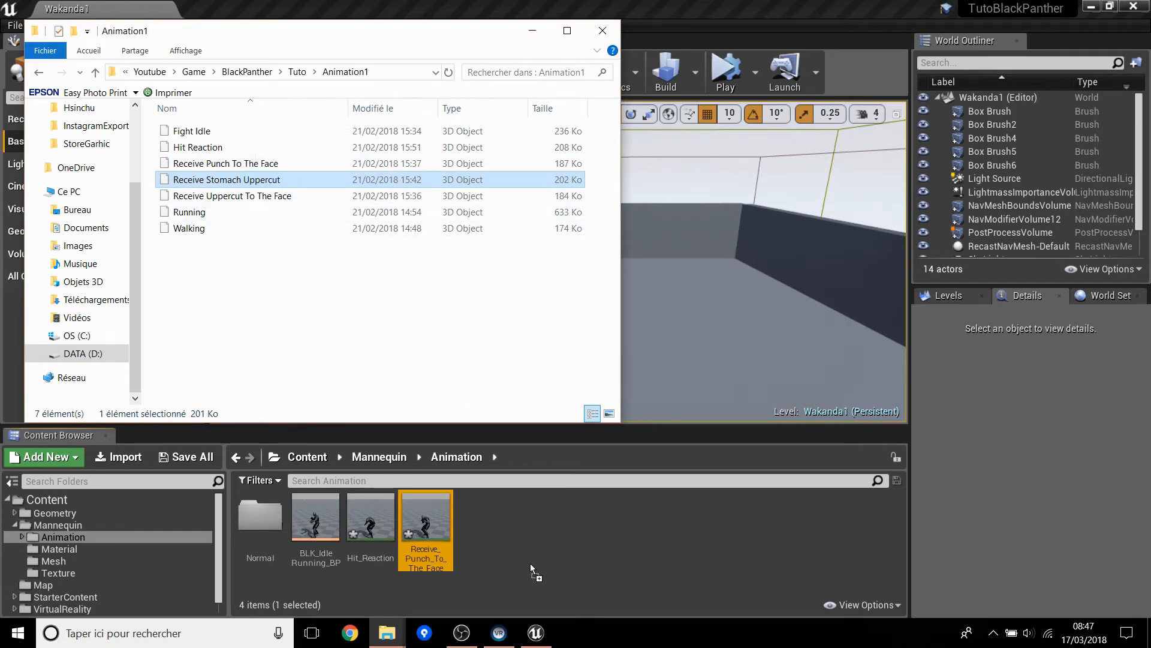
pyautogui.click(682, 132)
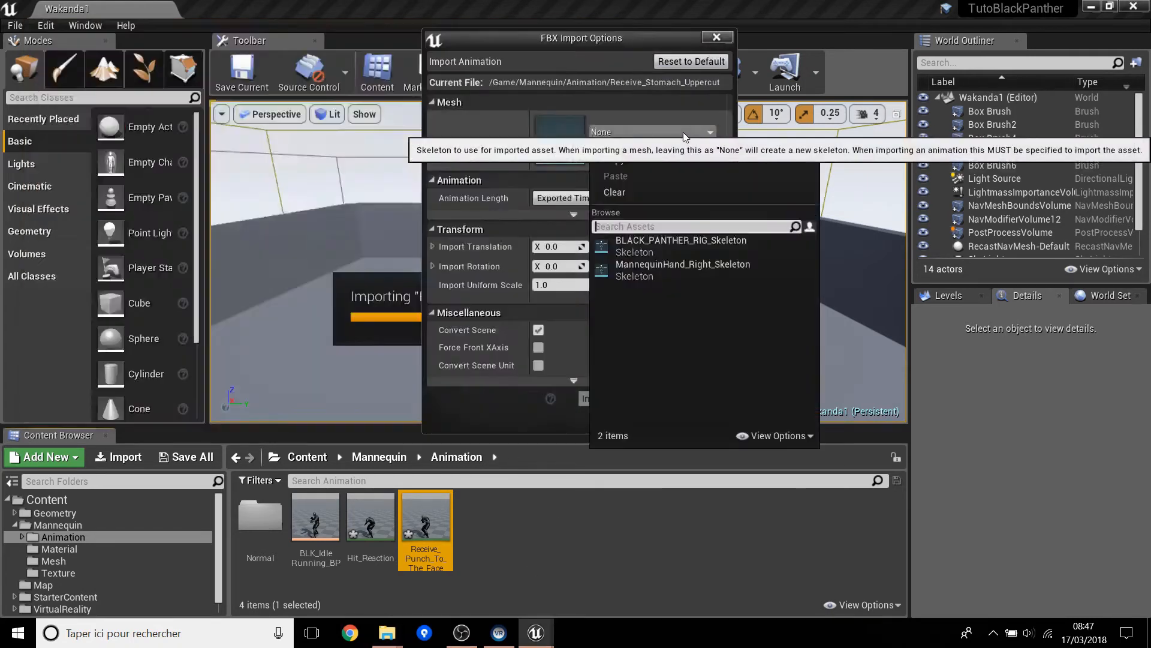
pyautogui.click(680, 240)
pyautogui.click(618, 404)
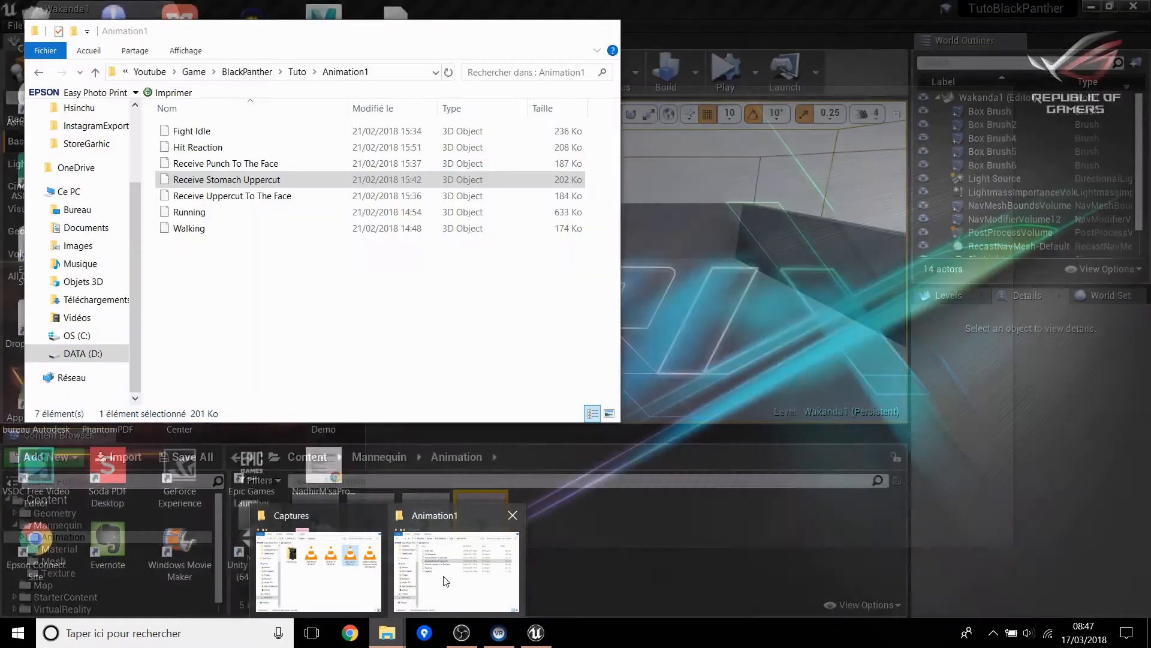
# Step: Import the Receive Uppercut To The Face file from Animation1 into the Animation folder using BLACK_PANTHER_RIG_Skeleton
pyautogui.click(446, 577)
pyautogui.moveTo(244, 198); pyautogui.dragTo(588, 517)
pyautogui.moveTo(597, 575); pyautogui.dragTo(598, 574)
pyautogui.click(697, 205)
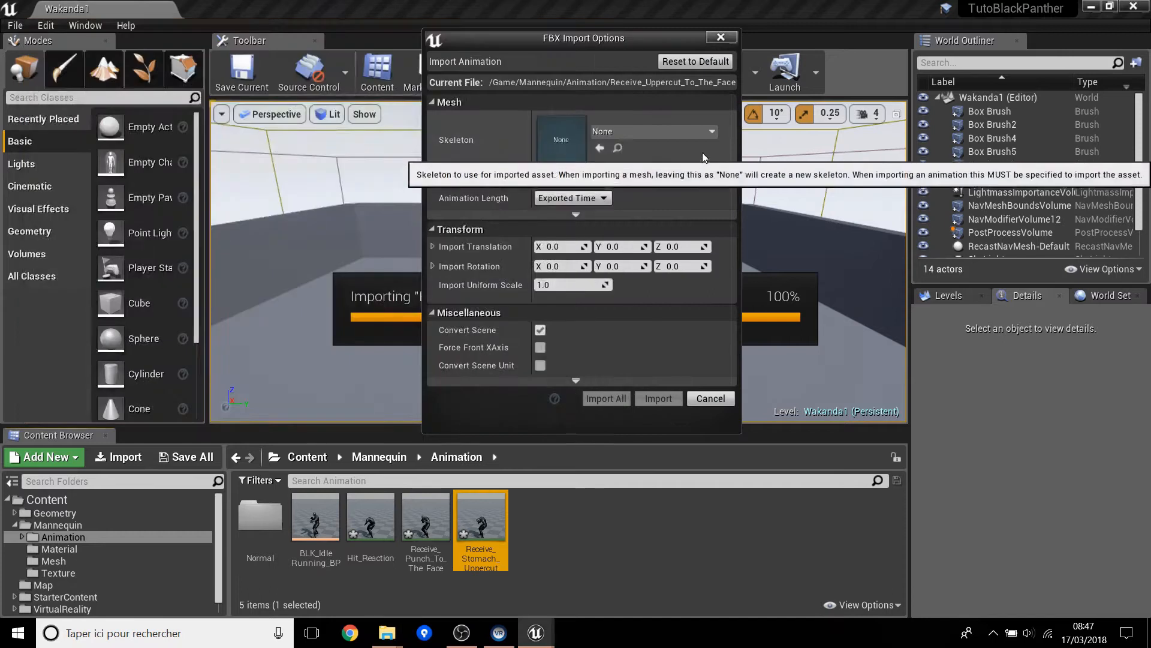
pyautogui.click(677, 128)
pyautogui.click(635, 236)
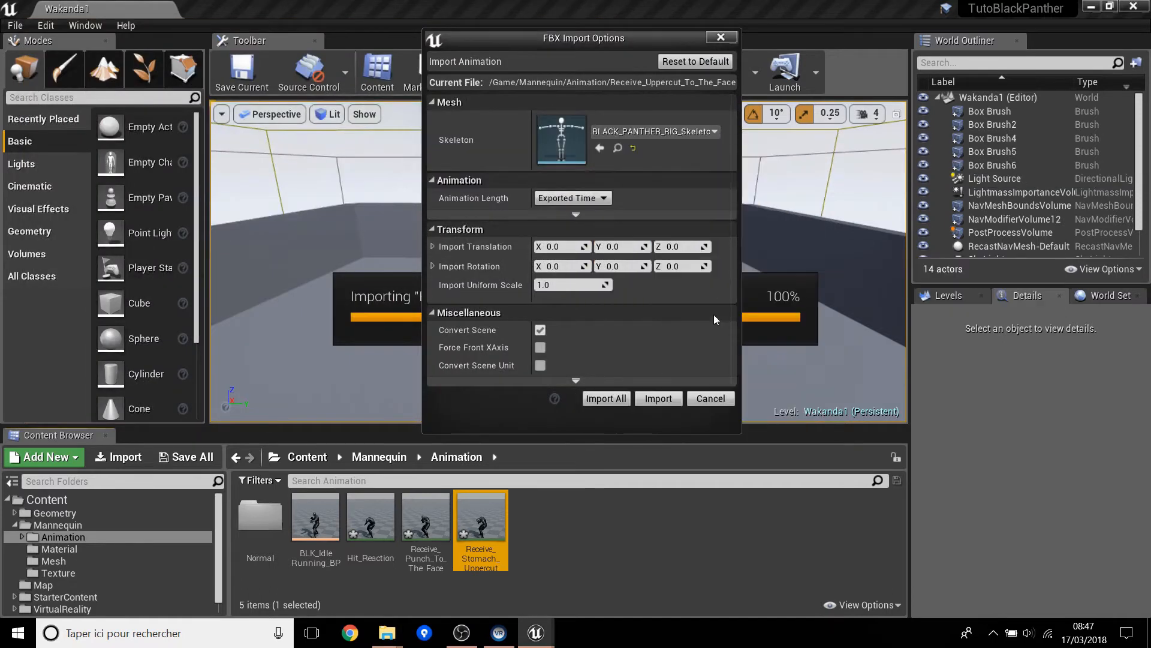
pyautogui.click(652, 399)
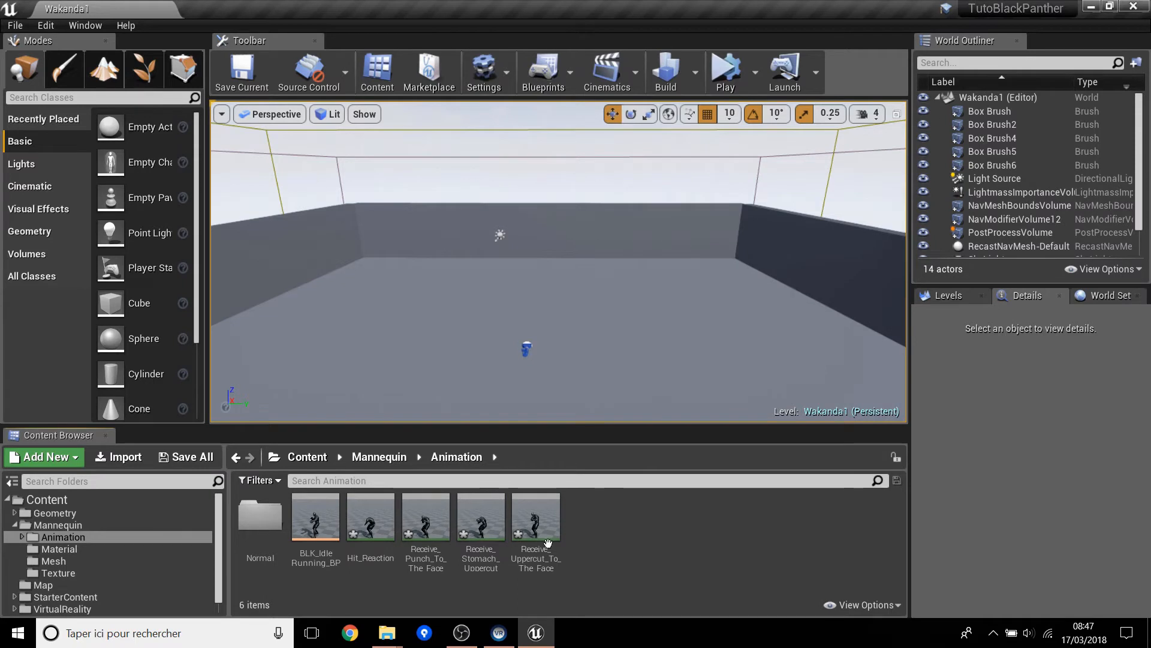
# Step: Create a folder named Combats inside the Animation folder
pyautogui.click(536, 520)
pyautogui.keyDown('shift'); pyautogui.click(370, 521); pyautogui.keyUp('shift')
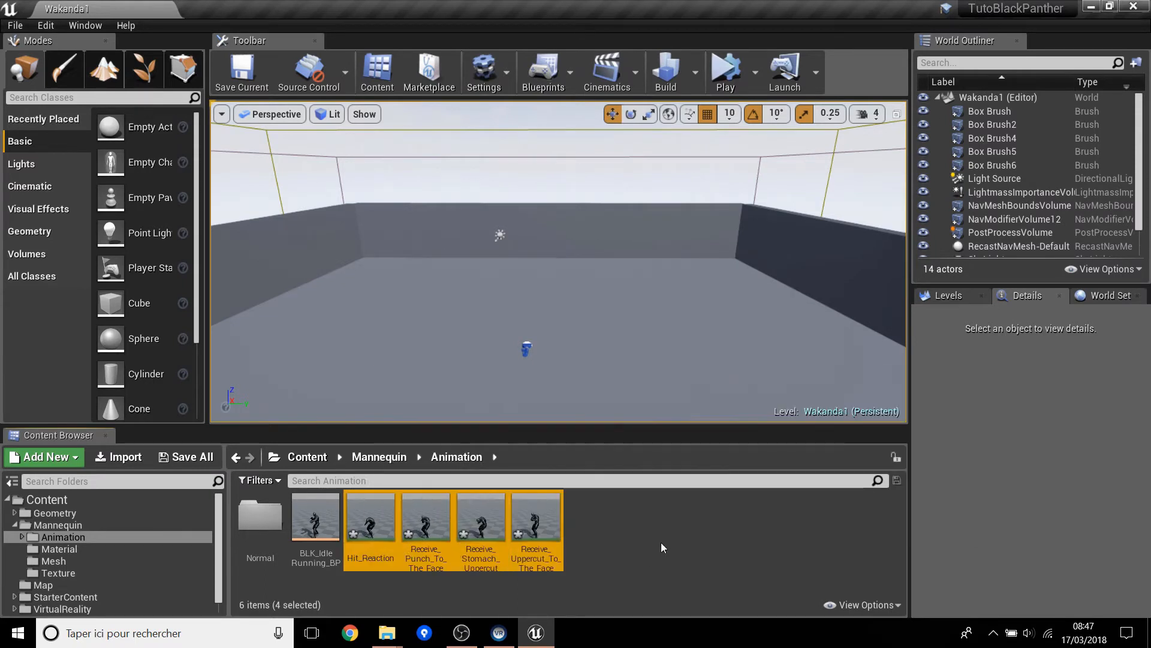
pyautogui.rightClick(662, 547)
pyautogui.click(741, 116)
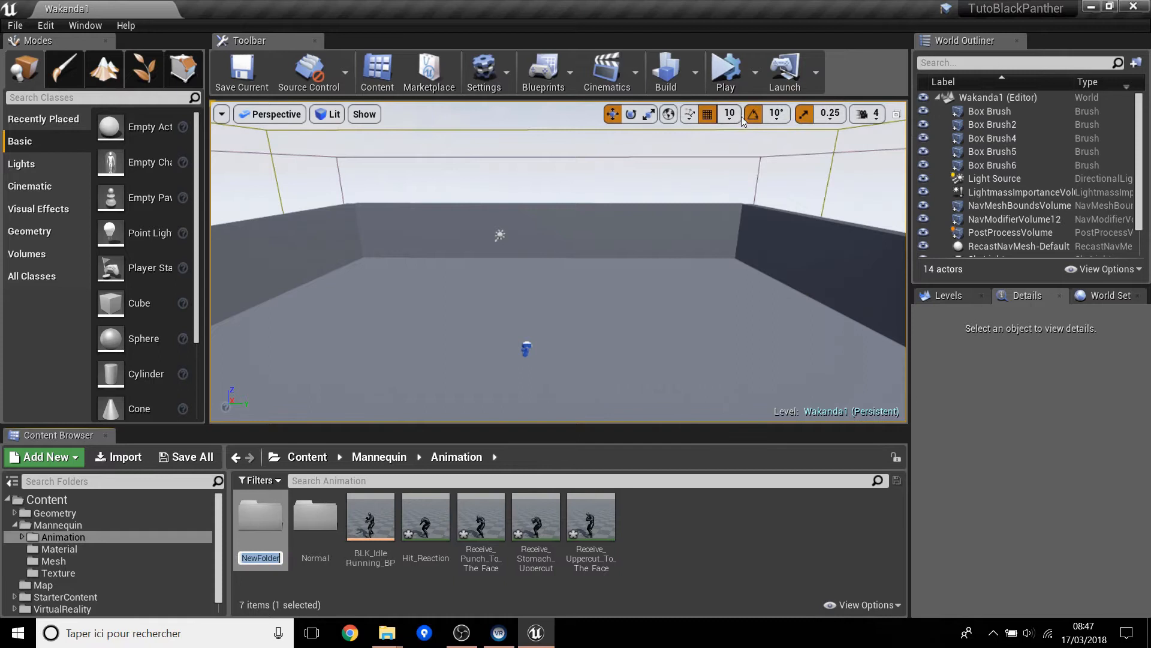
pyautogui.write('Combats')
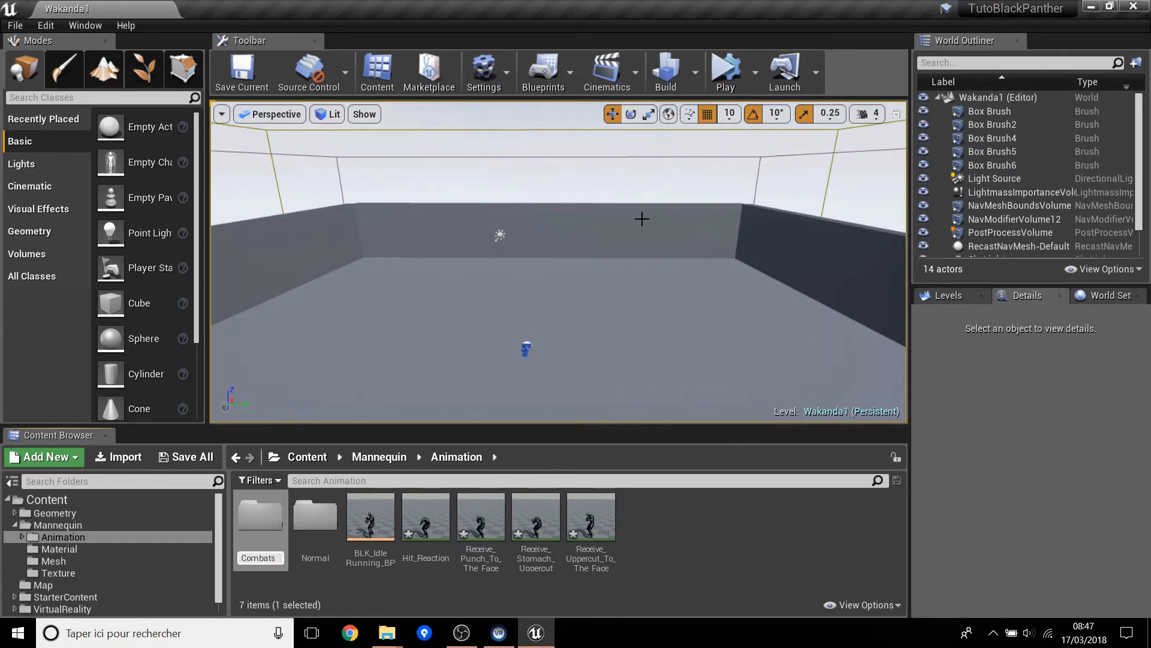
pyautogui.press('Return')
# Step: Move Hit_Reaction and the three Receive animations into the Combats folder
pyautogui.click(591, 518)
pyautogui.keyDown('shift'); pyautogui.click(426, 518); pyautogui.keyUp('shift')
pyautogui.moveTo(534, 535); pyautogui.dragTo(251, 534)
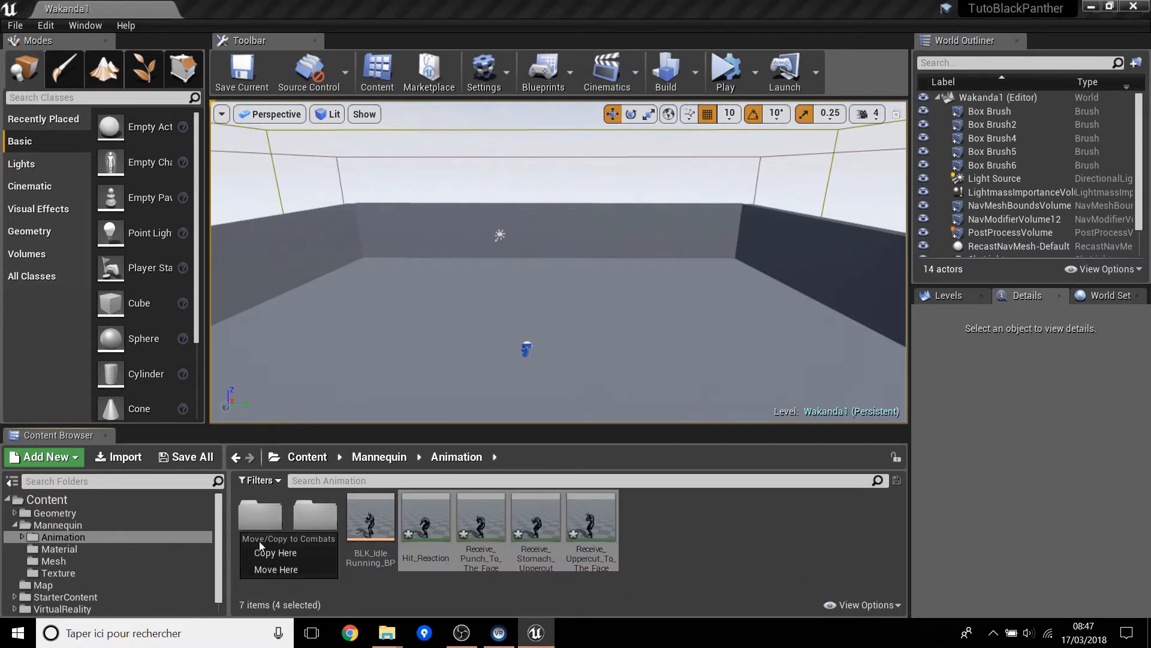
pyautogui.click(279, 573)
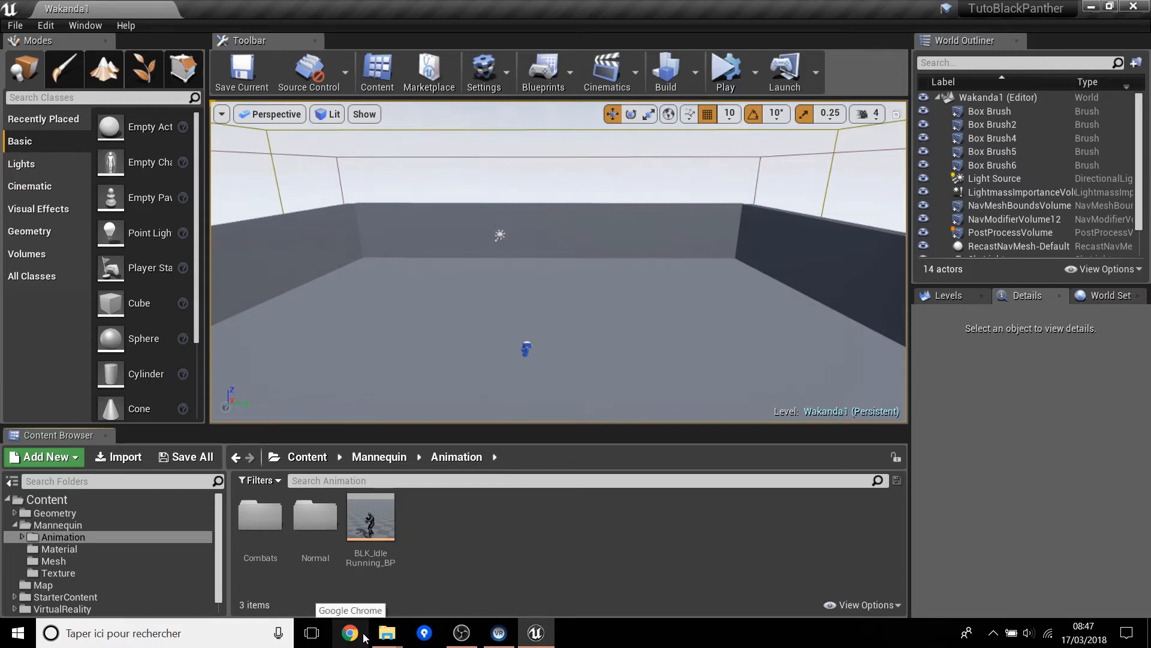
# Step: Create an Animation Blueprint named BLK_Anime_BP in the Animation folder, targeting BLACK_PANTHER_RIG_Skeleton
pyautogui.rightClick(466, 526)
pyautogui.moveTo(579, 351)
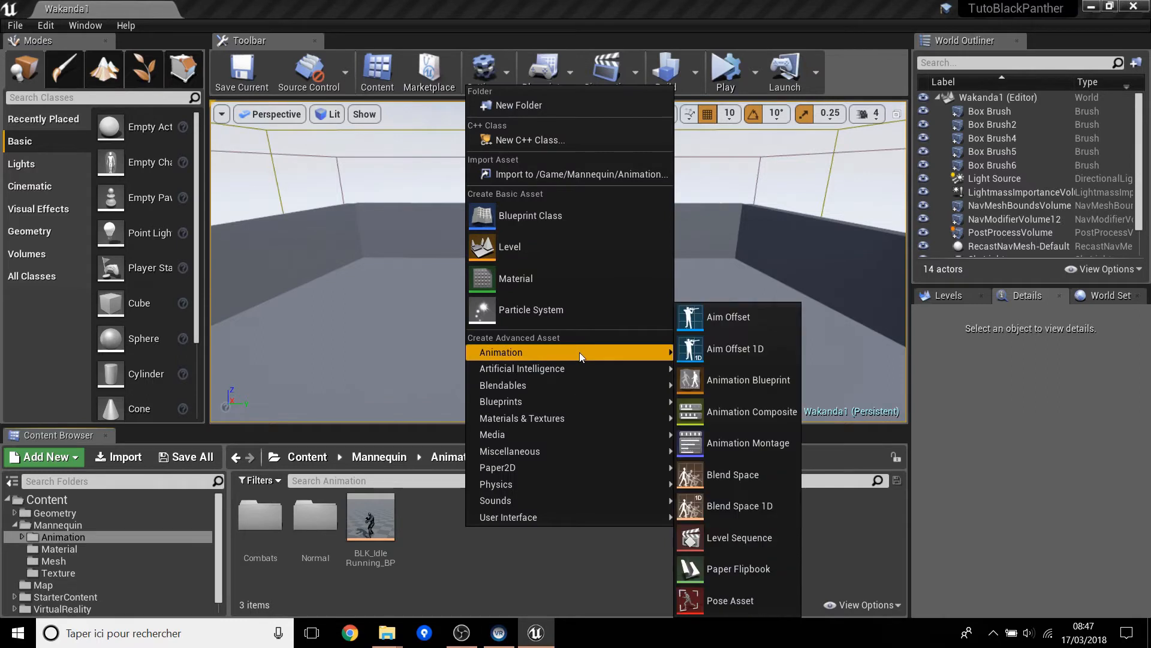
pyautogui.click(769, 389)
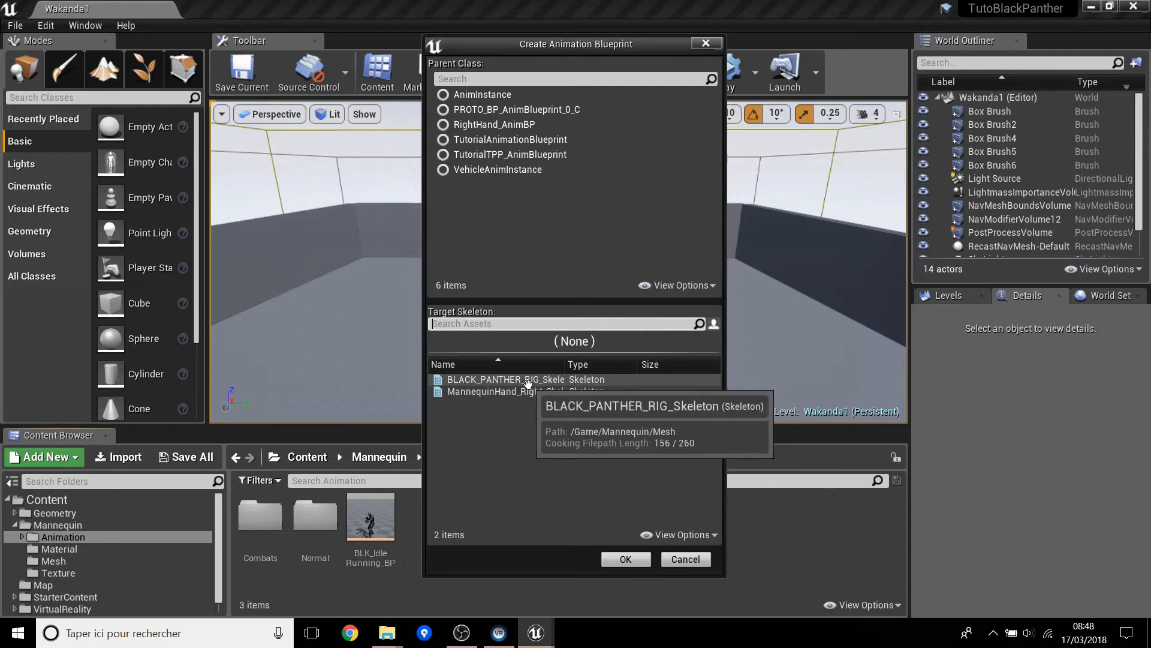
pyautogui.click(545, 380)
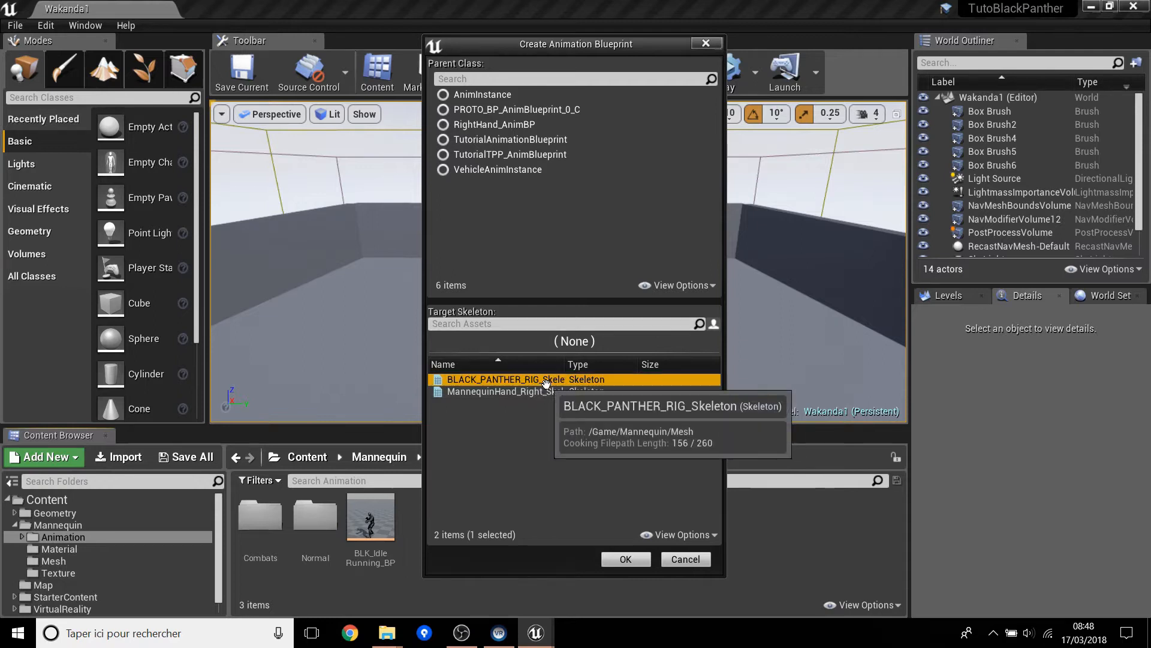
pyautogui.click(640, 558)
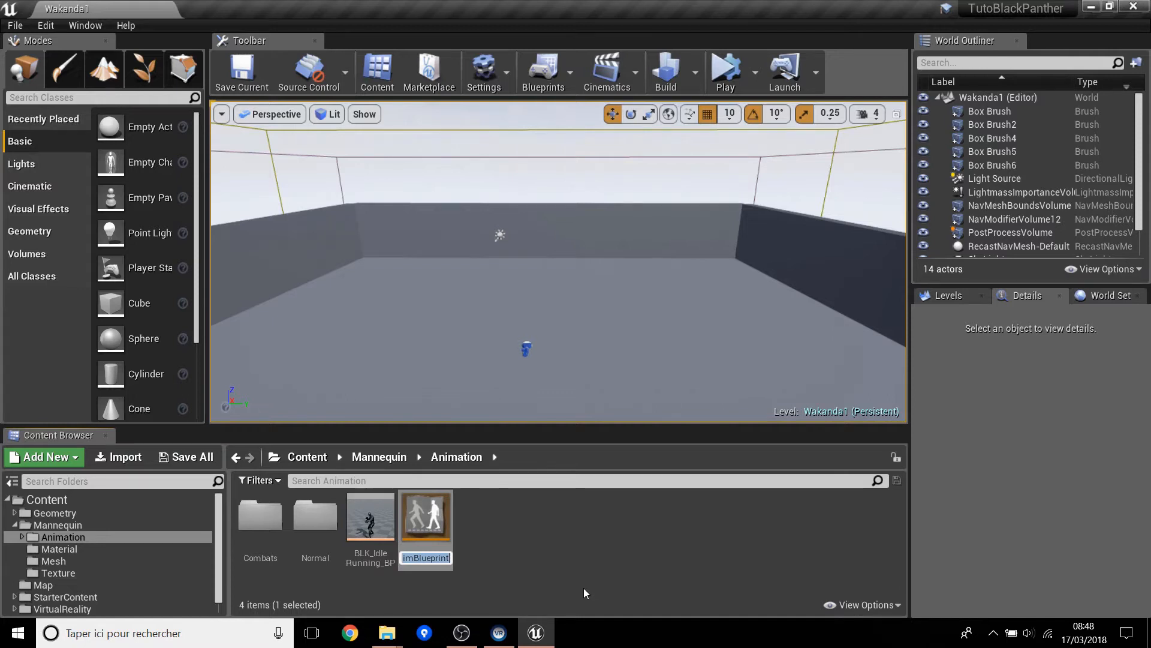
pyautogui.write('BLK_')
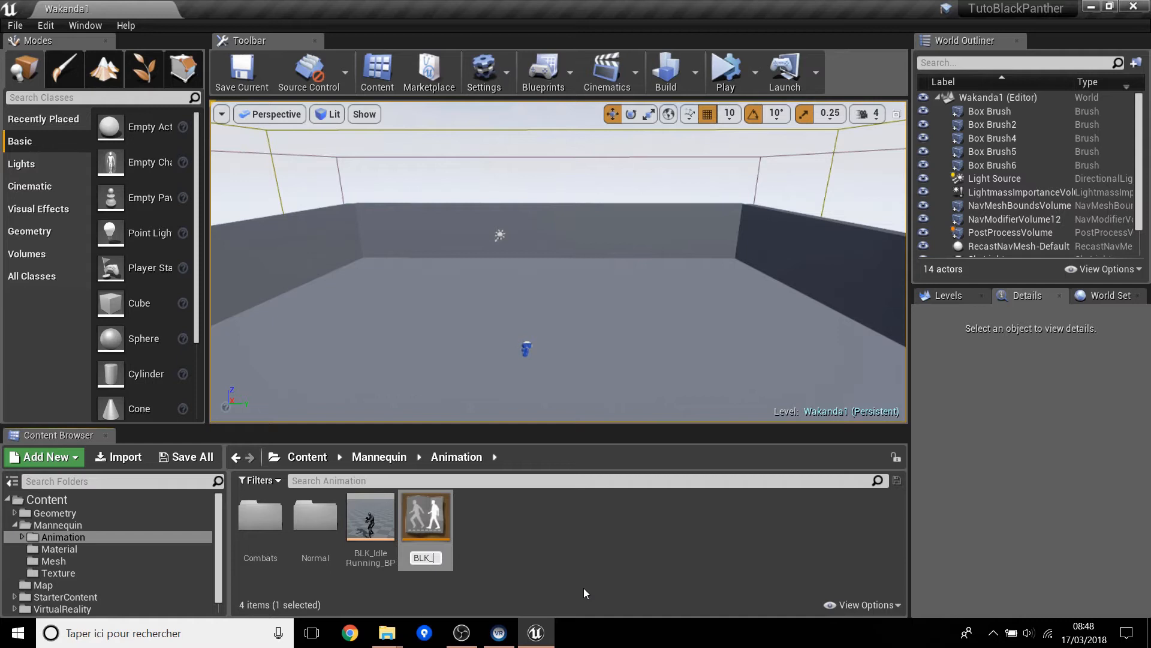
pyautogui.write('An')
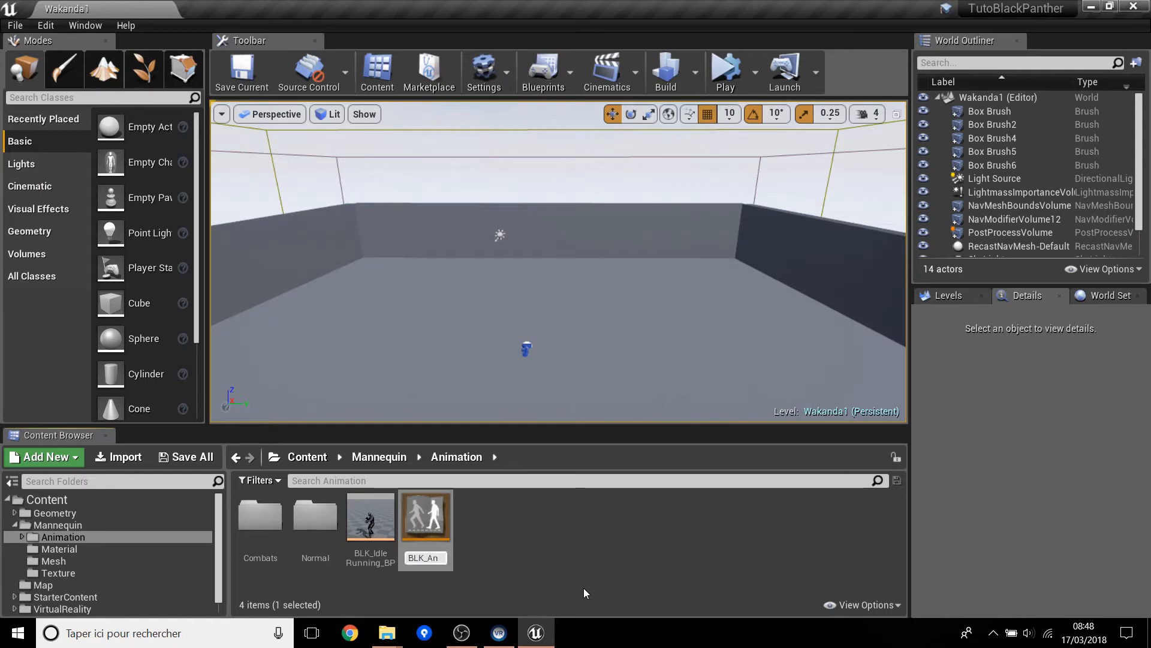
pyautogui.write('ime_BP')
pyautogui.press('Return')
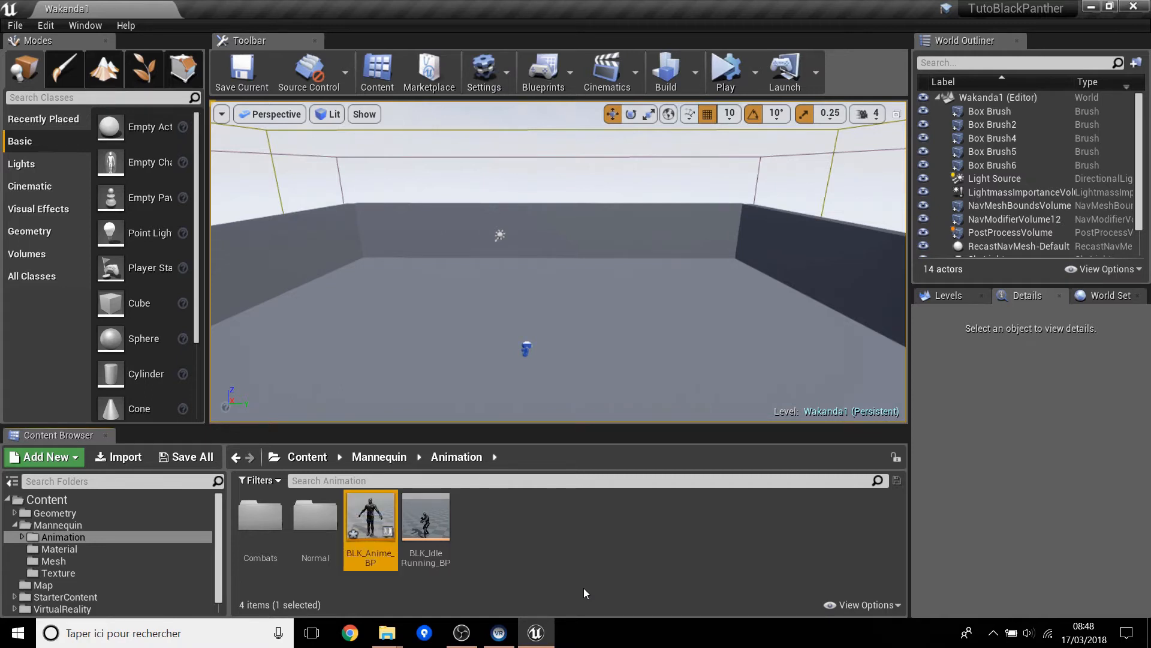
# Step: Open BLK_Anime_BP docked beside the Wakanda1 level and add a new state machine to its Anim Graph
pyautogui.doubleClick(370, 517)
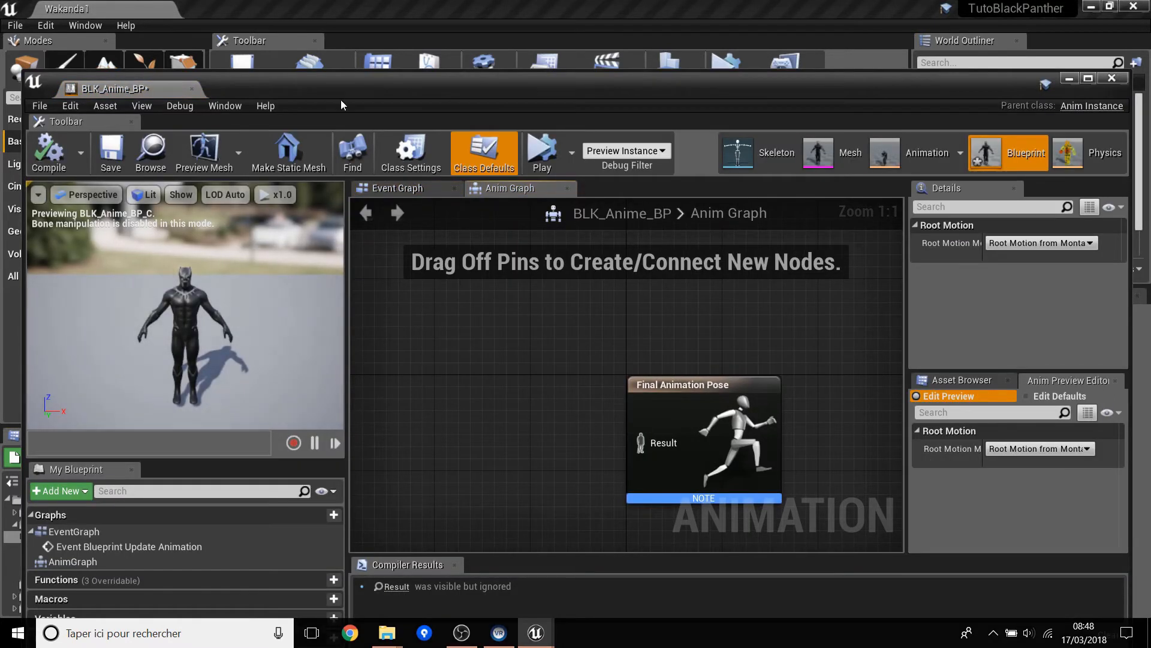
pyautogui.moveTo(171, 91); pyautogui.dragTo(257, 11)
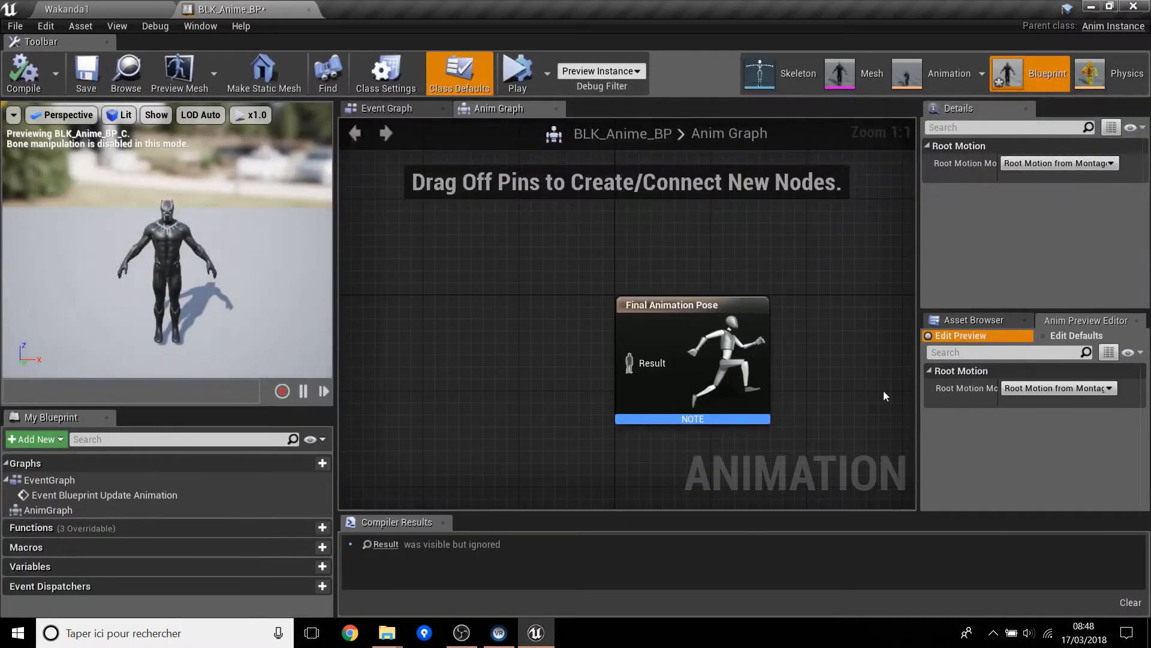
pyautogui.scroll(-2, 807, 340)
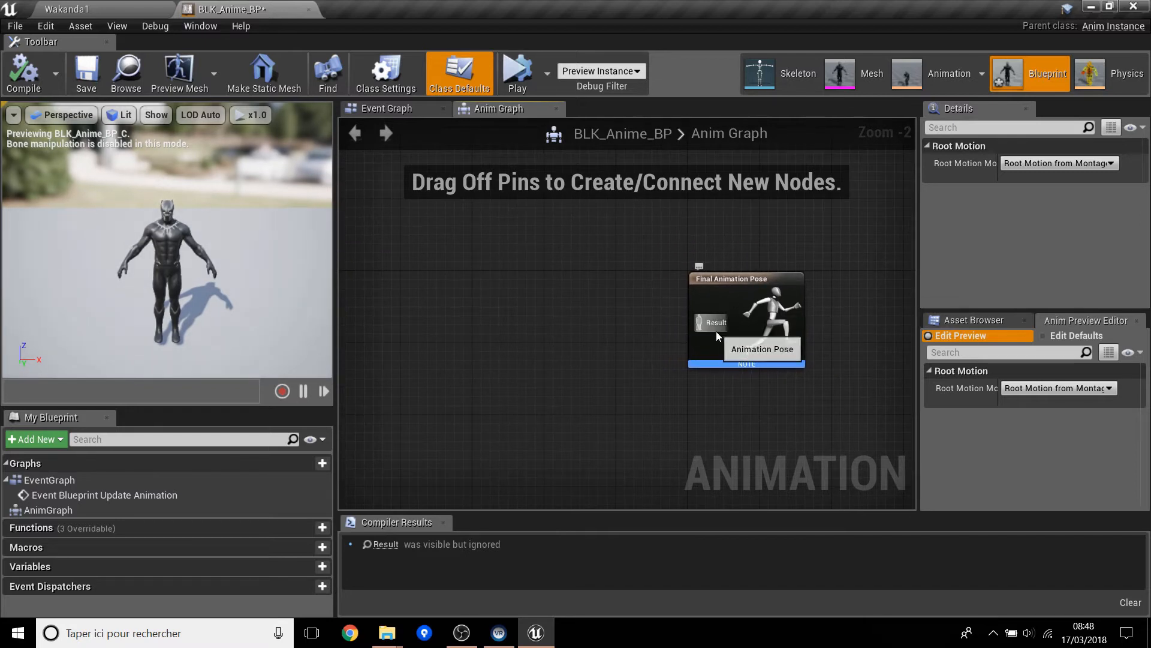
pyautogui.rightClick(467, 329)
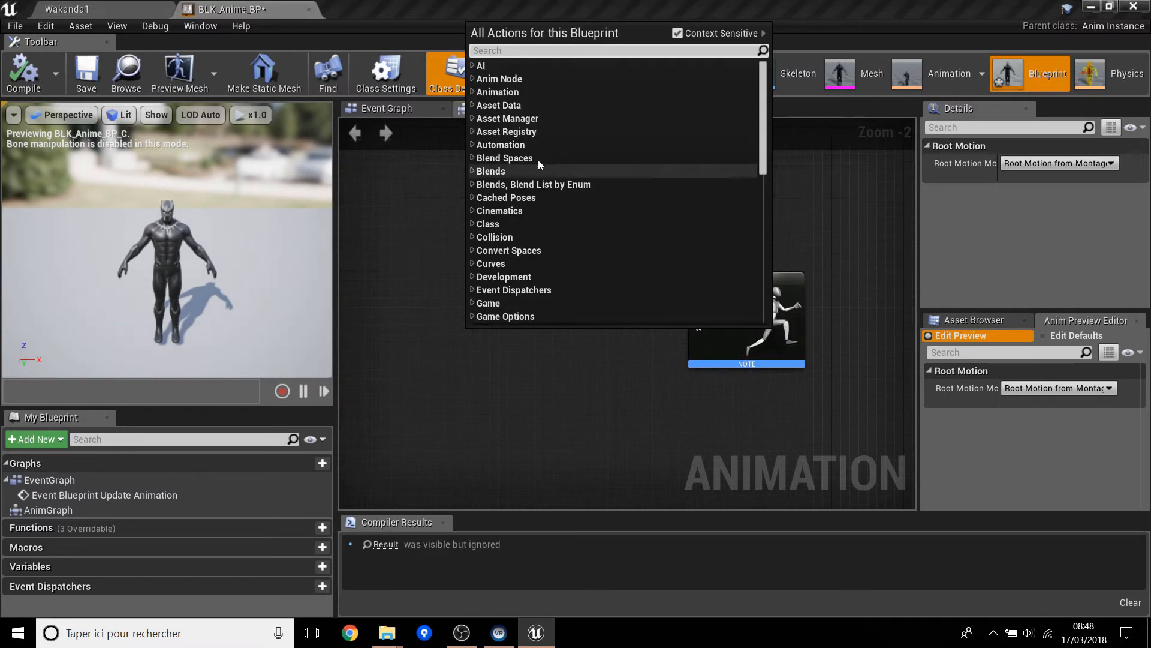
pyautogui.write('st')
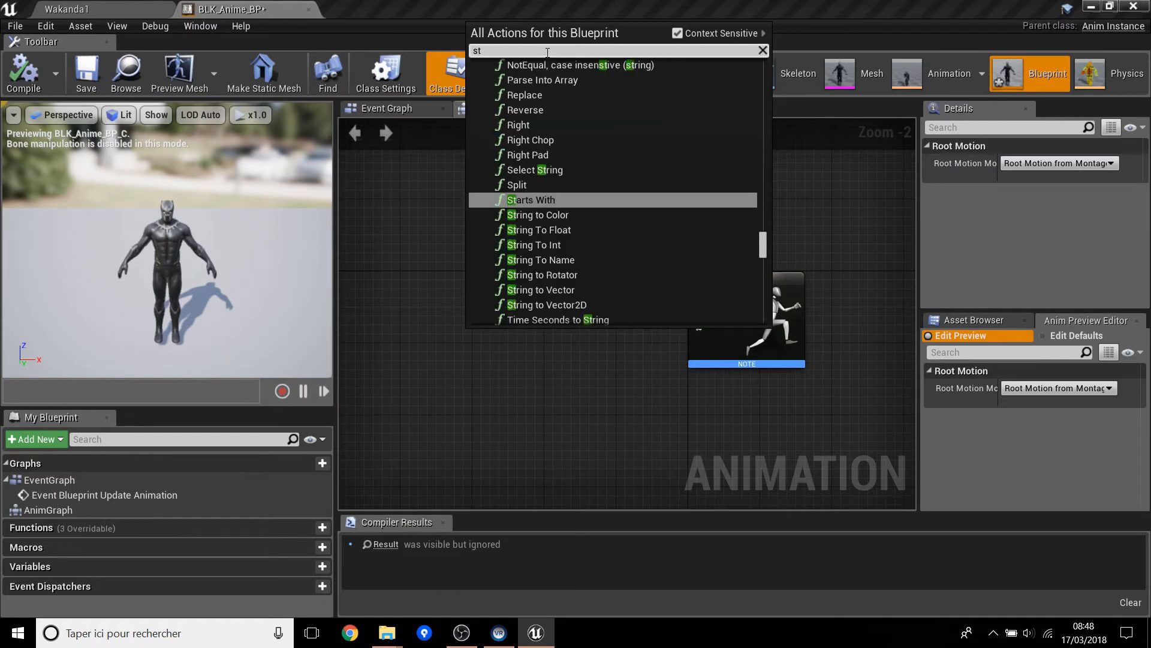
pyautogui.write('ate')
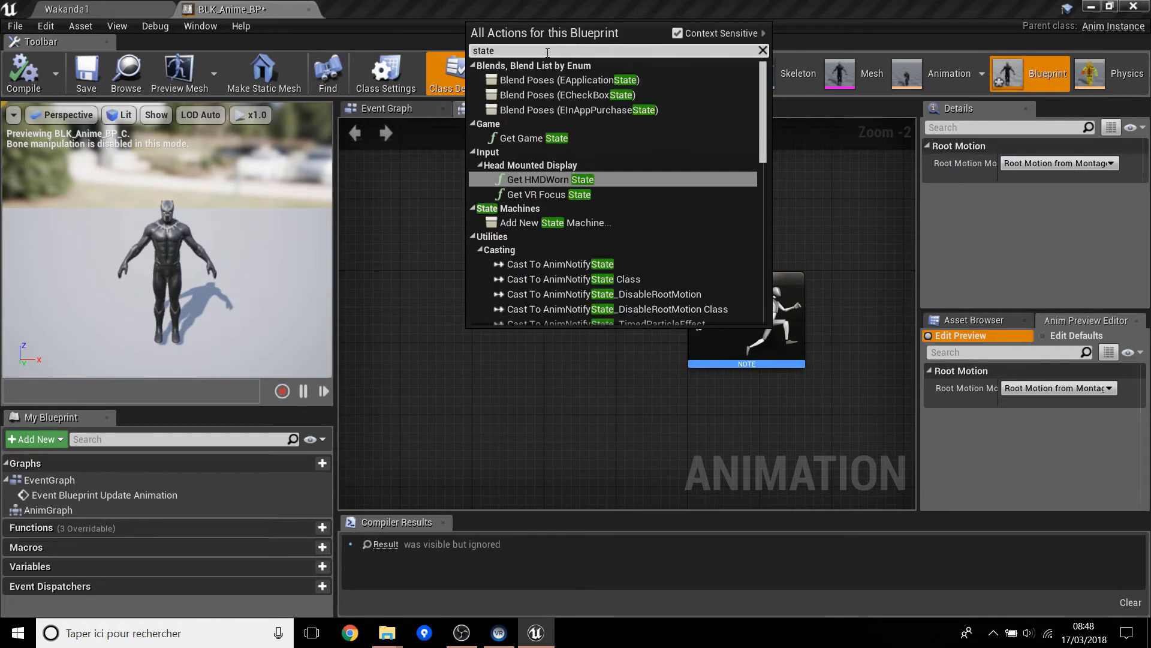
pyautogui.click(559, 223)
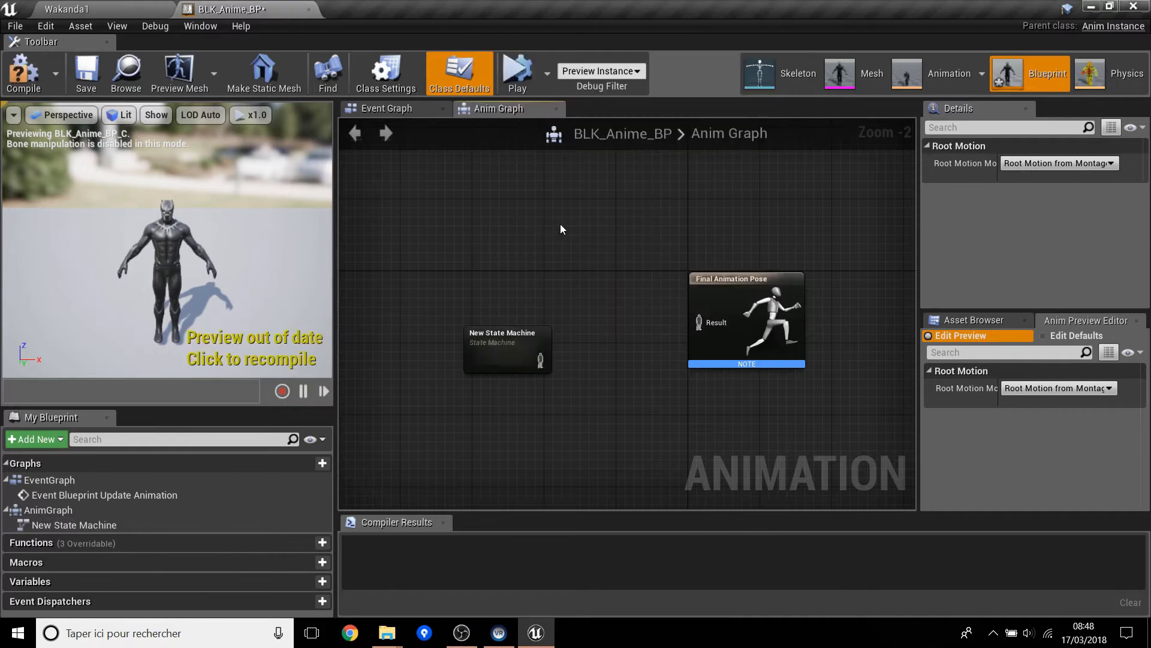
# Step: Rename the new state machine to Default
pyautogui.scroll(2, 510, 364)
pyautogui.doubleClick(501, 322)
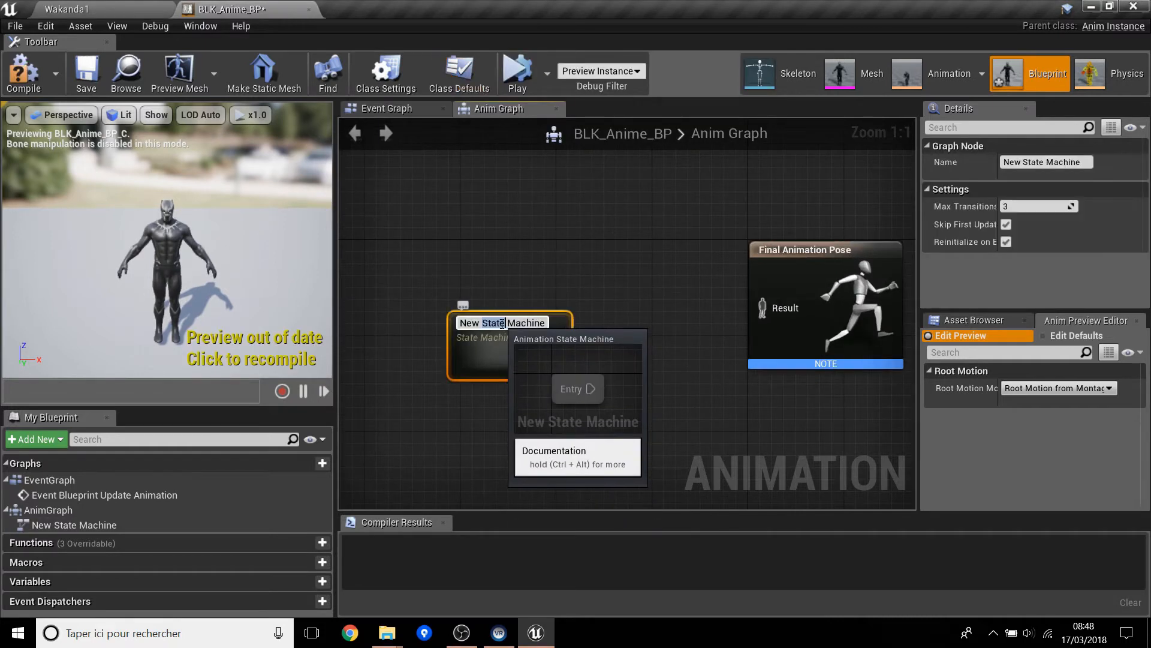
pyautogui.hotkey('ctrl', 'a')
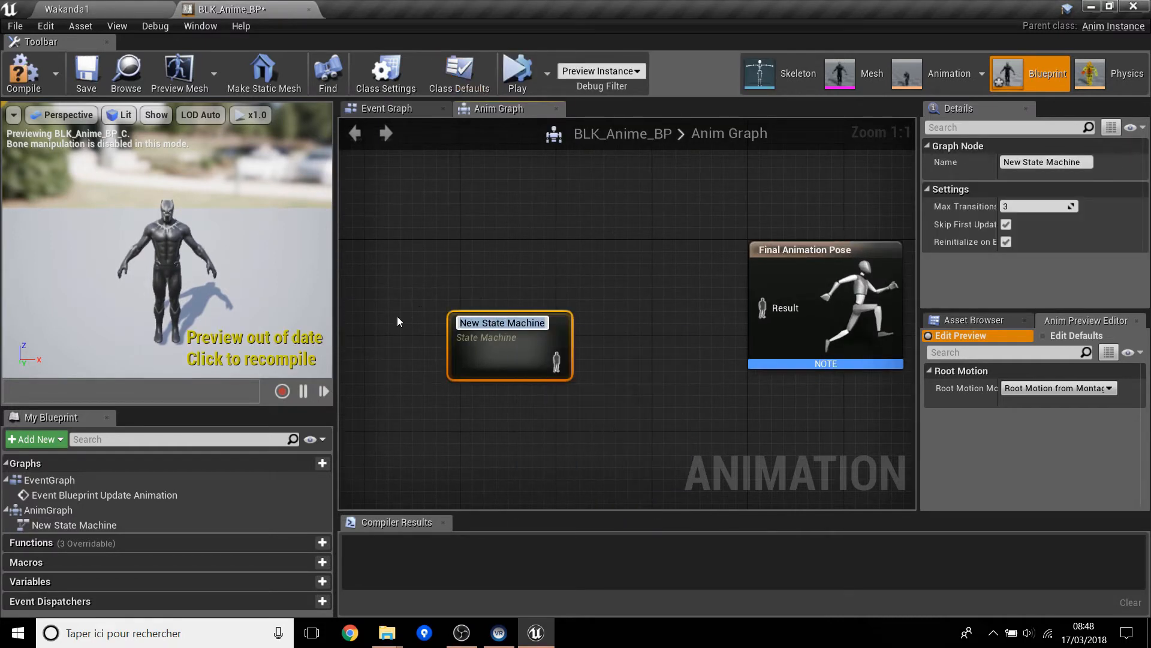
pyautogui.write('D')
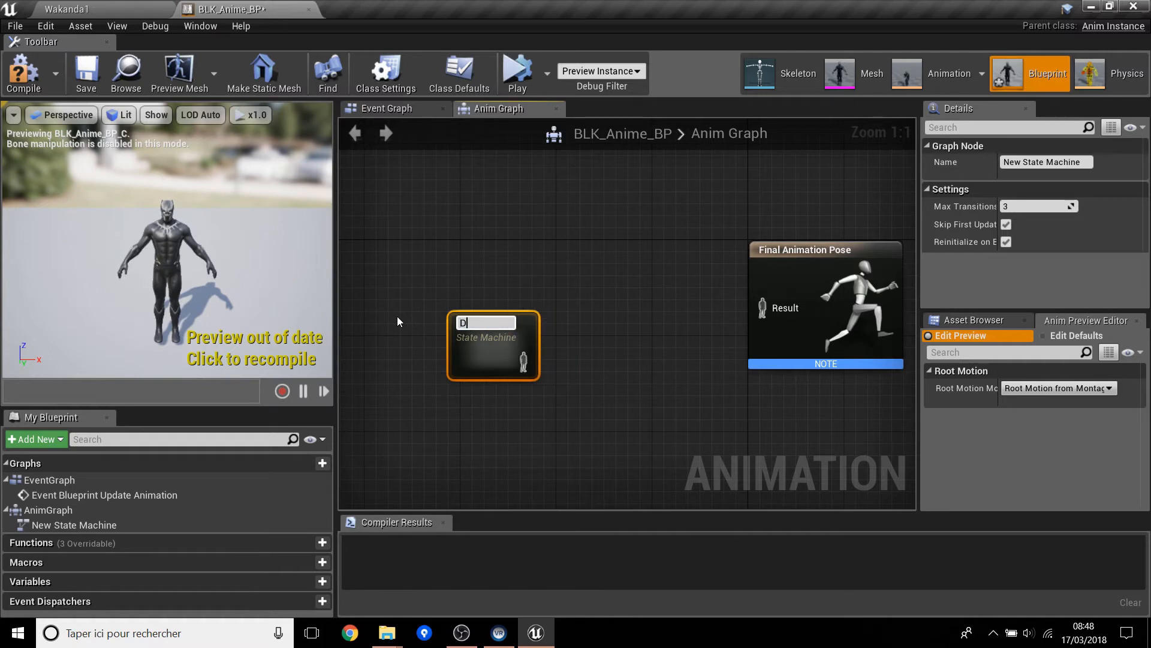
pyautogui.write('efault')
pyautogui.press('Return')
# Step: Connect the Default state machine's output to the Final Animation Pose result and move the node slightly closer to it
pyautogui.moveTo(523, 357); pyautogui.dragTo(776, 303)
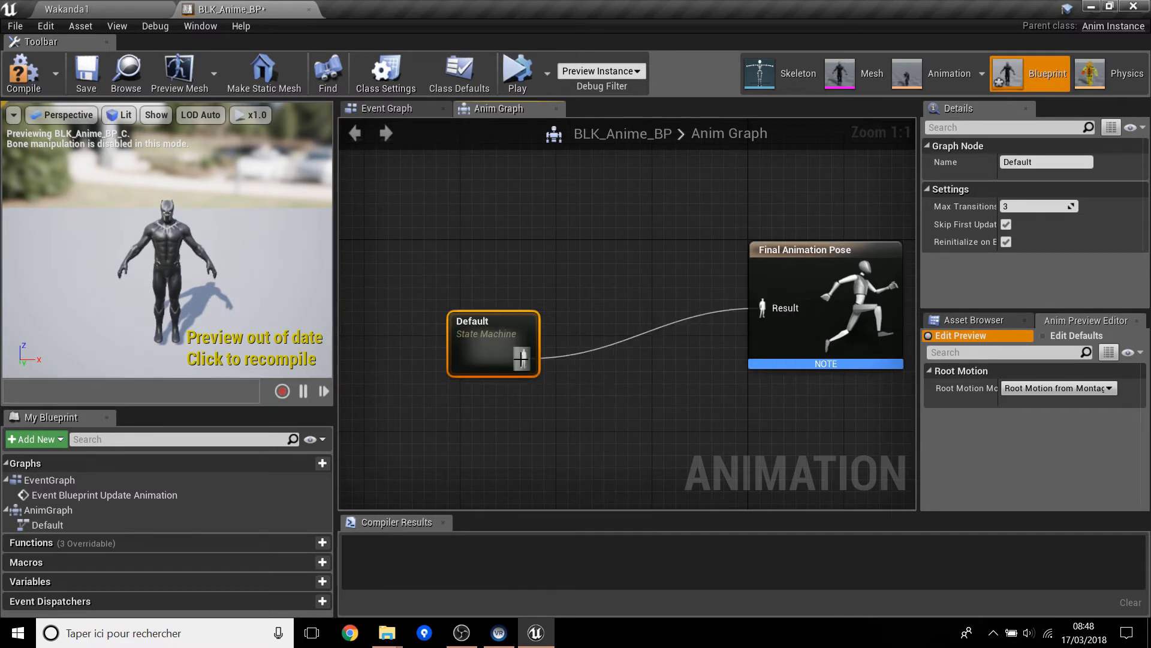
pyautogui.moveTo(516, 360); pyautogui.dragTo(542, 337)
pyautogui.click(652, 401)
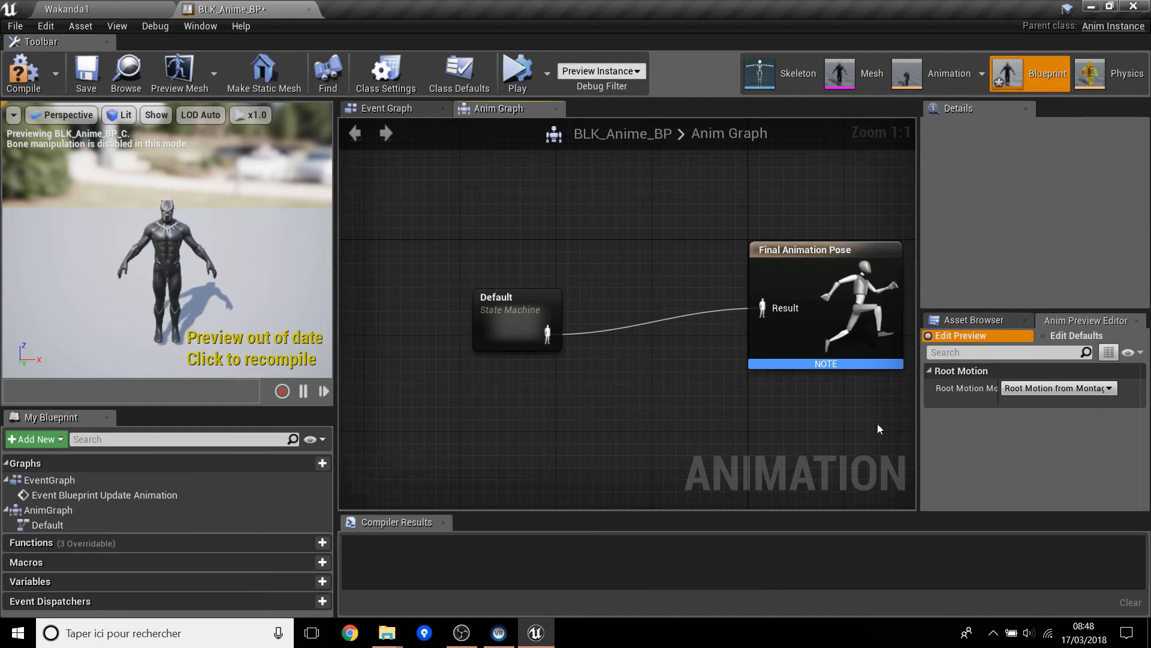
# Step: Open the Default state machine and add the BLK_IdleRunning_BP blend space as a state, keeping its asset name
pyautogui.doubleClick(509, 312)
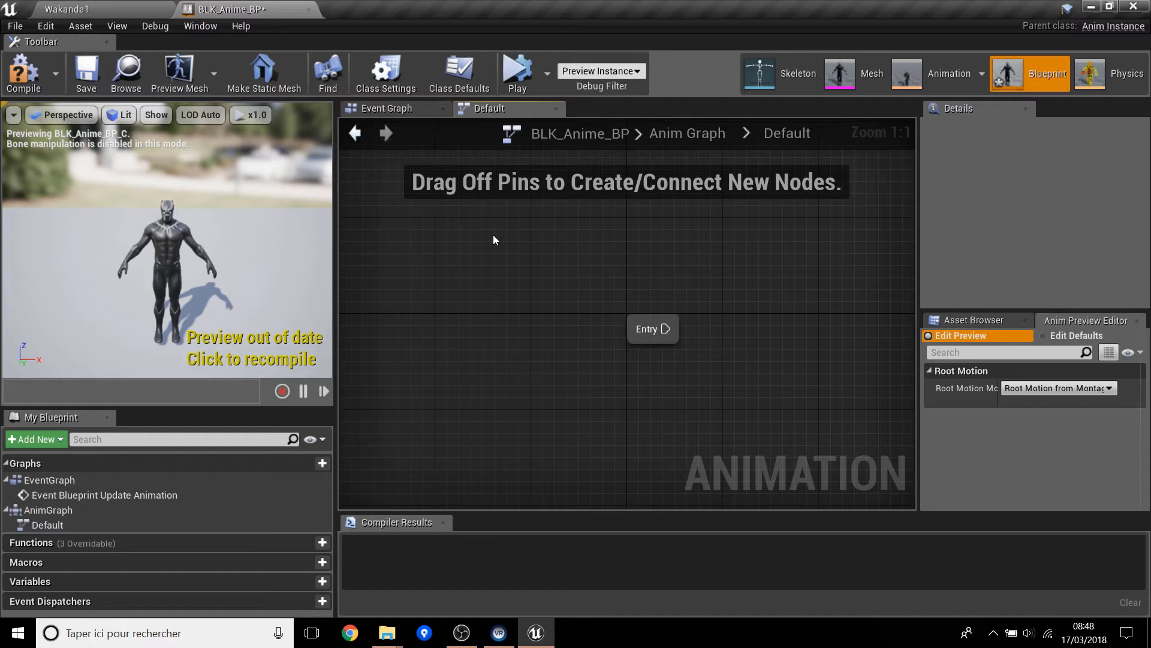
pyautogui.moveTo(679, 281); pyautogui.dragTo(456, 208, button='right')
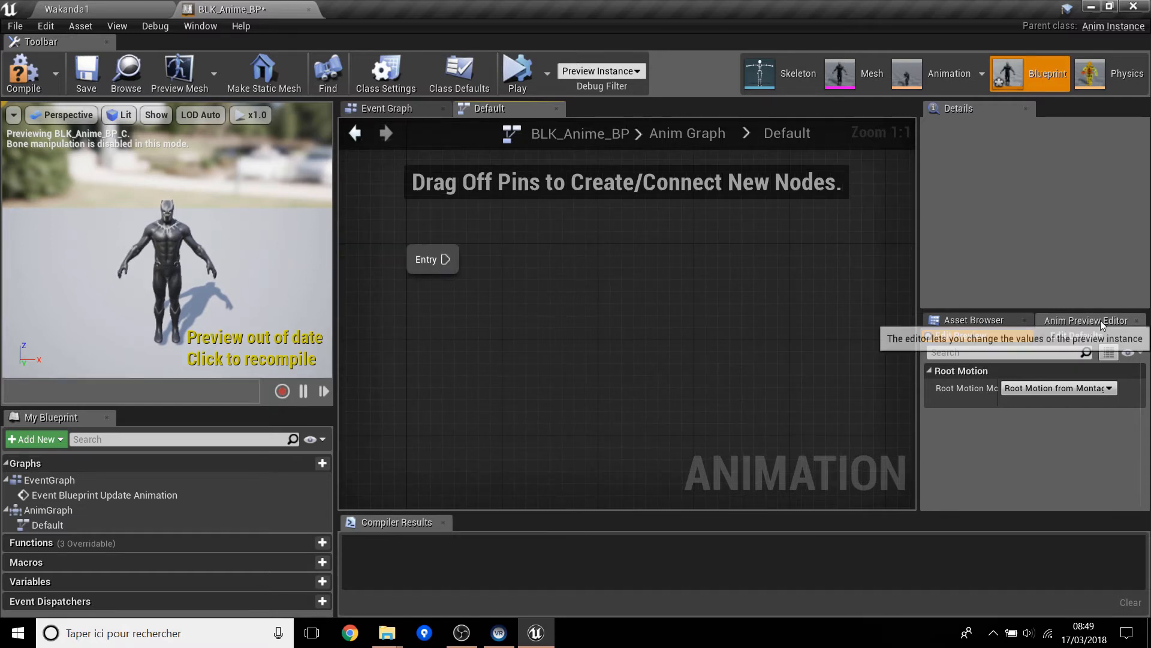
pyautogui.click(987, 321)
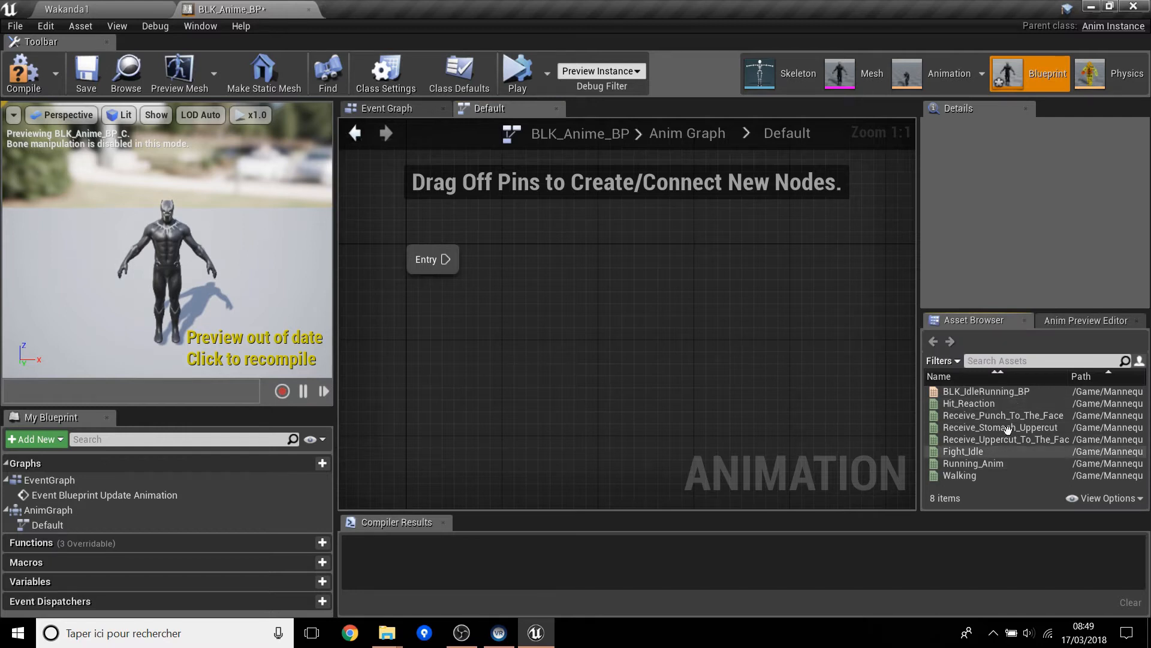
pyautogui.moveTo(981, 397); pyautogui.dragTo(537, 260)
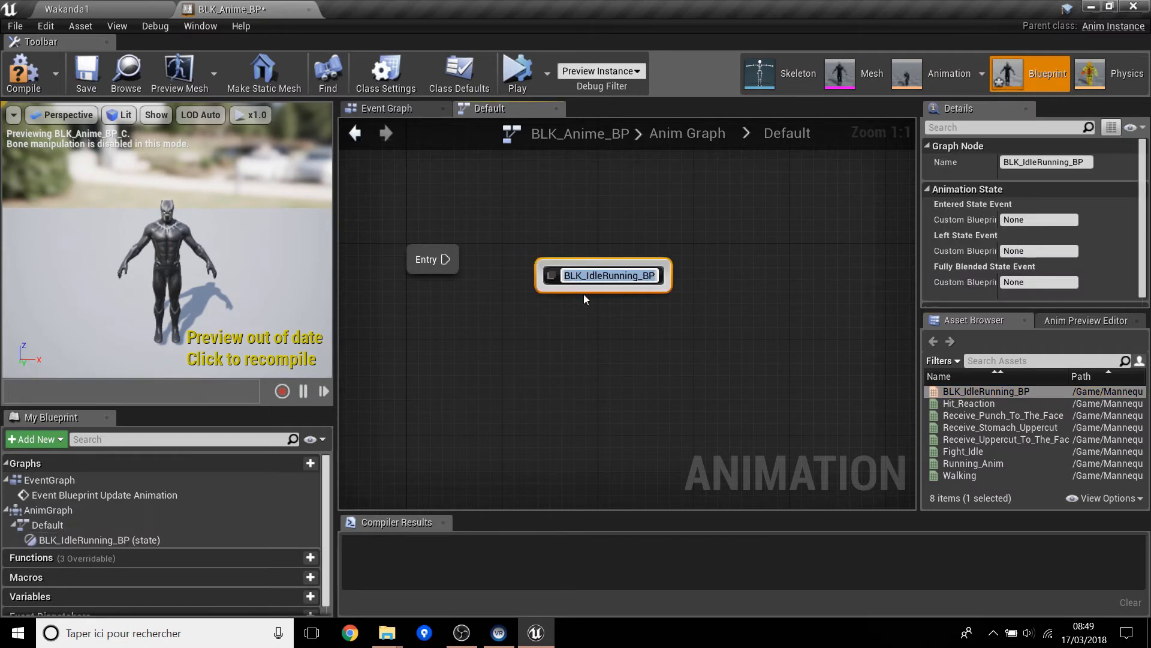
pyautogui.click(578, 359)
# Step: Connect the Entry node to the BLK_IdleRunning_BP state and reposition that state next to it
pyautogui.moveTo(446, 259); pyautogui.dragTo(545, 279)
pyautogui.click(475, 265)
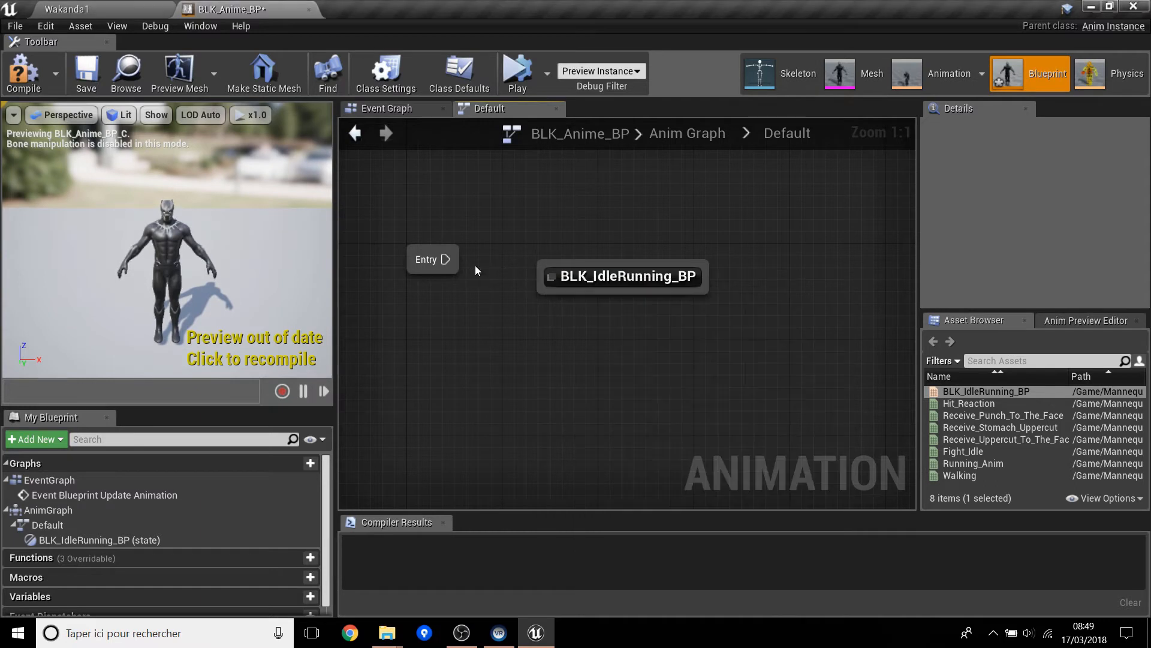
pyautogui.moveTo(451, 264); pyautogui.dragTo(548, 280)
pyautogui.click(579, 269)
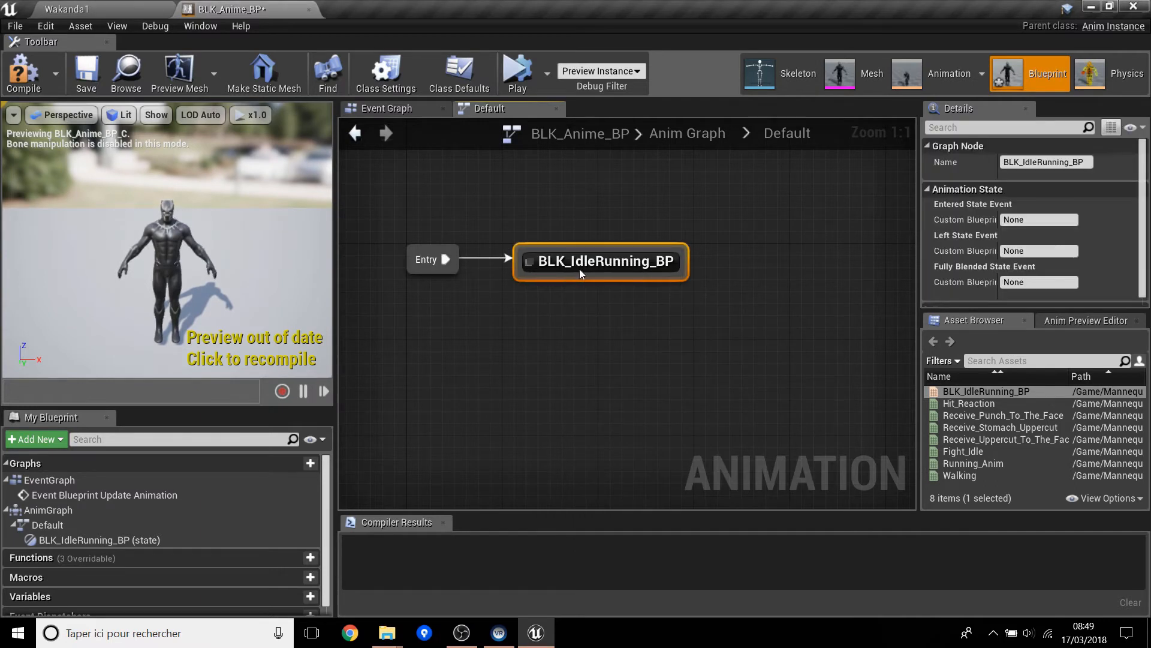
pyautogui.click(568, 327)
# Step: Compile the animation blueprint and inspect the character's idle animation in the preview
pyautogui.click(23, 72)
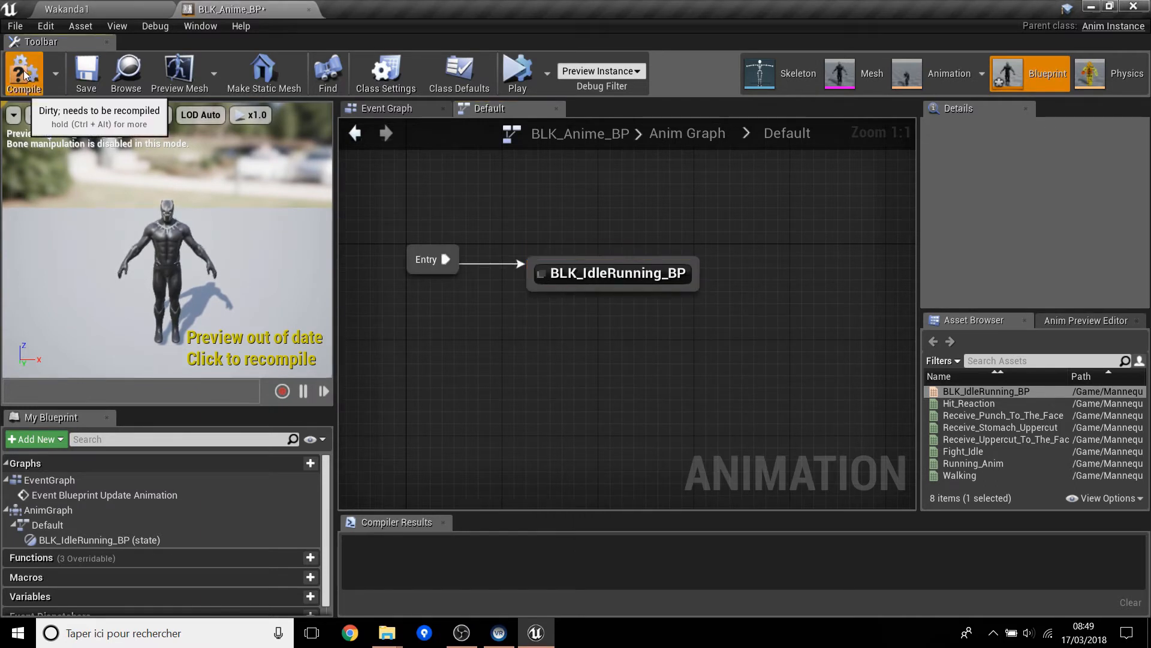
pyautogui.scroll(5, 159, 301)
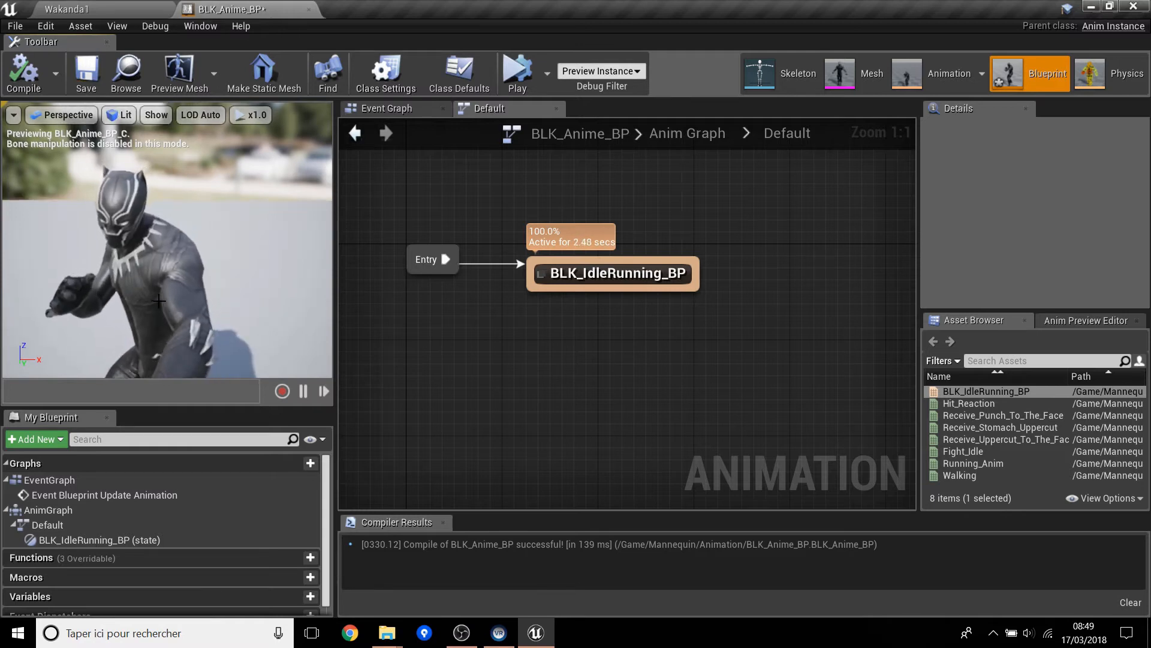
pyautogui.scroll(-5, 159, 301)
pyautogui.moveTo(159, 301); pyautogui.dragTo(183, 276, button='right')
pyautogui.scroll(3, 182, 275)
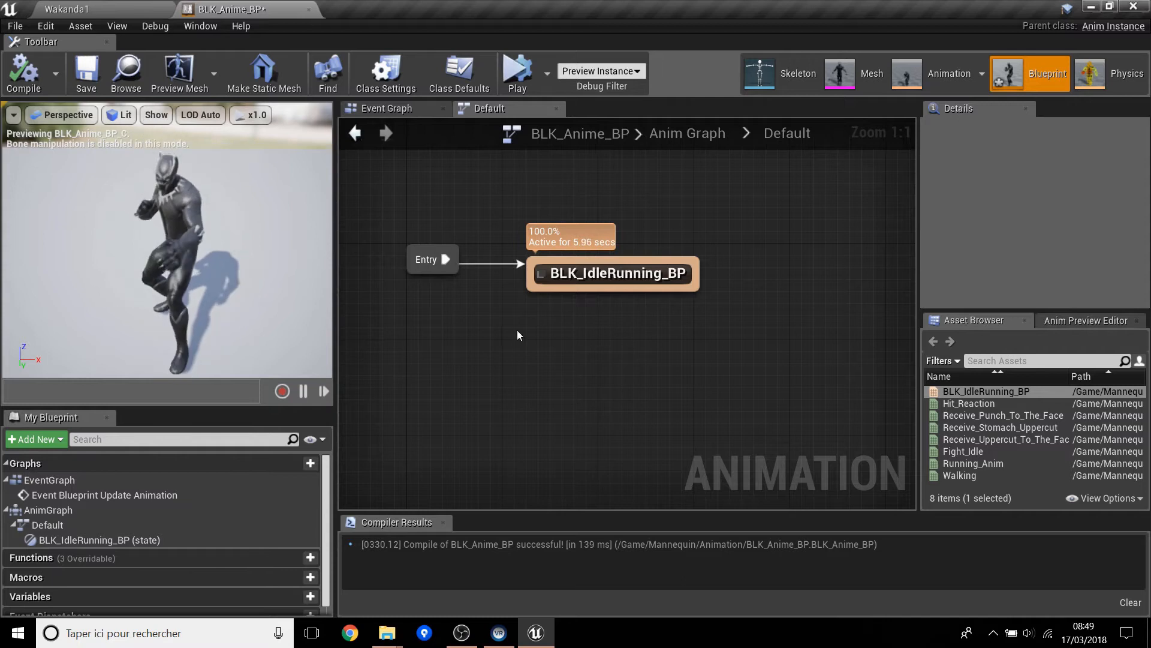
# Step: Open the BLK_IdleRunning_BP state, set the blend space's Speed to 200 and compile to preview the movement
pyautogui.doubleClick(582, 268)
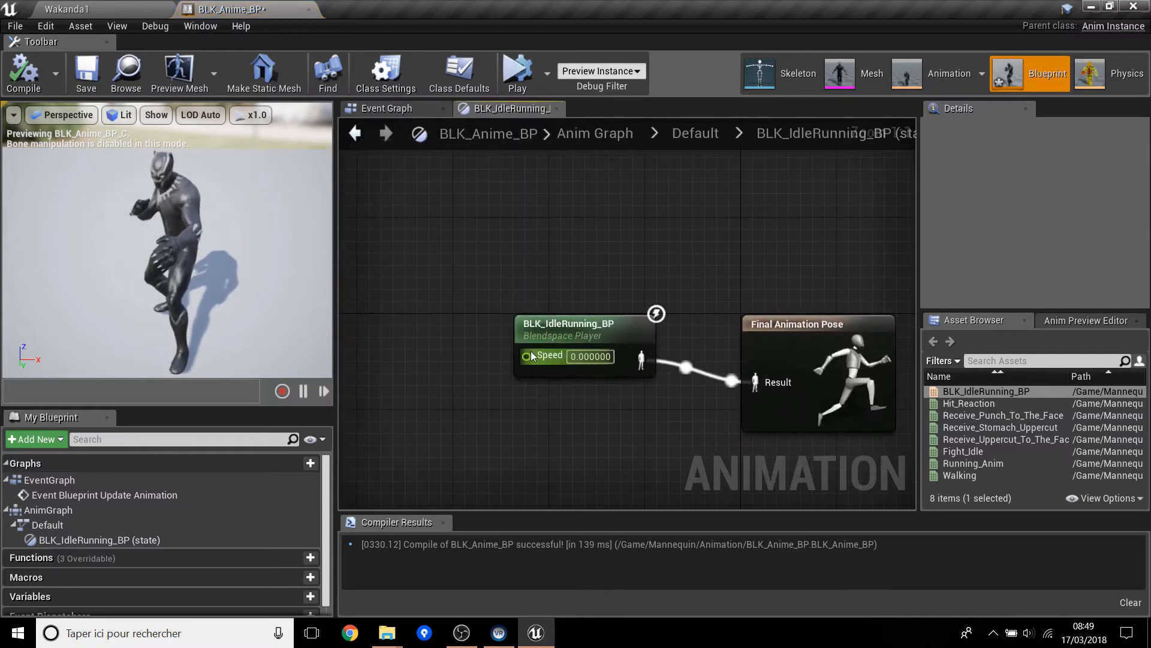
pyautogui.click(590, 355)
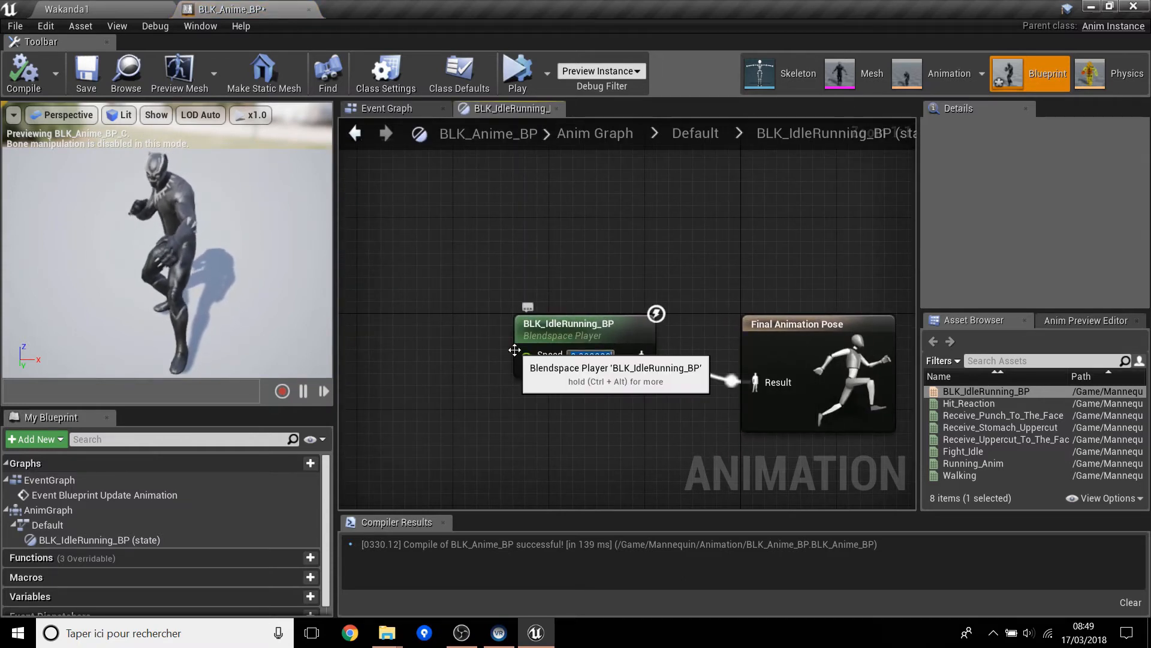
pyautogui.write('200')
pyautogui.press('Return')
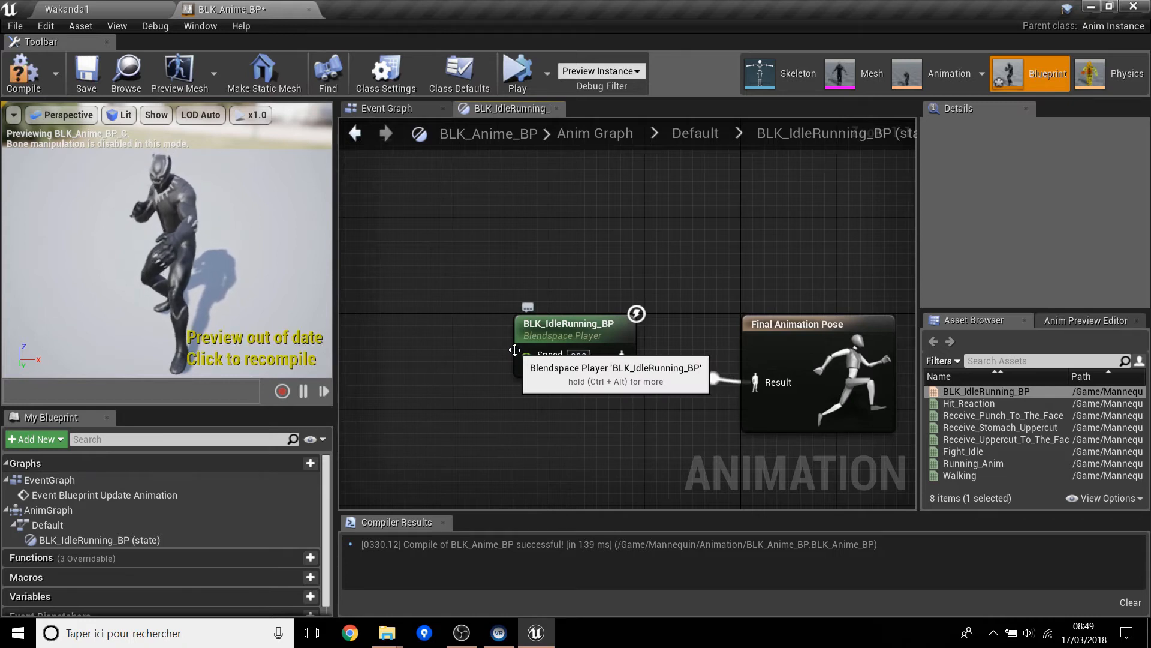
pyautogui.click(23, 71)
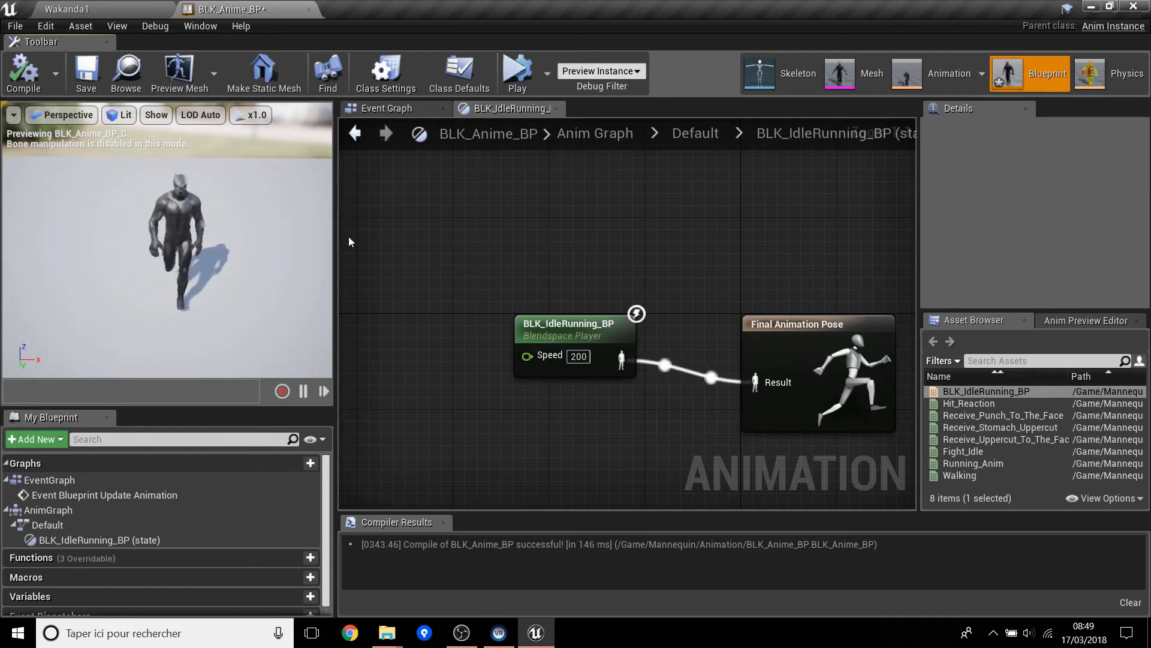
# Step: Set the blend space's Speed back to 0 and recompile the animation blueprint
pyautogui.click(584, 355)
pyautogui.write('0')
pyautogui.press('Return')
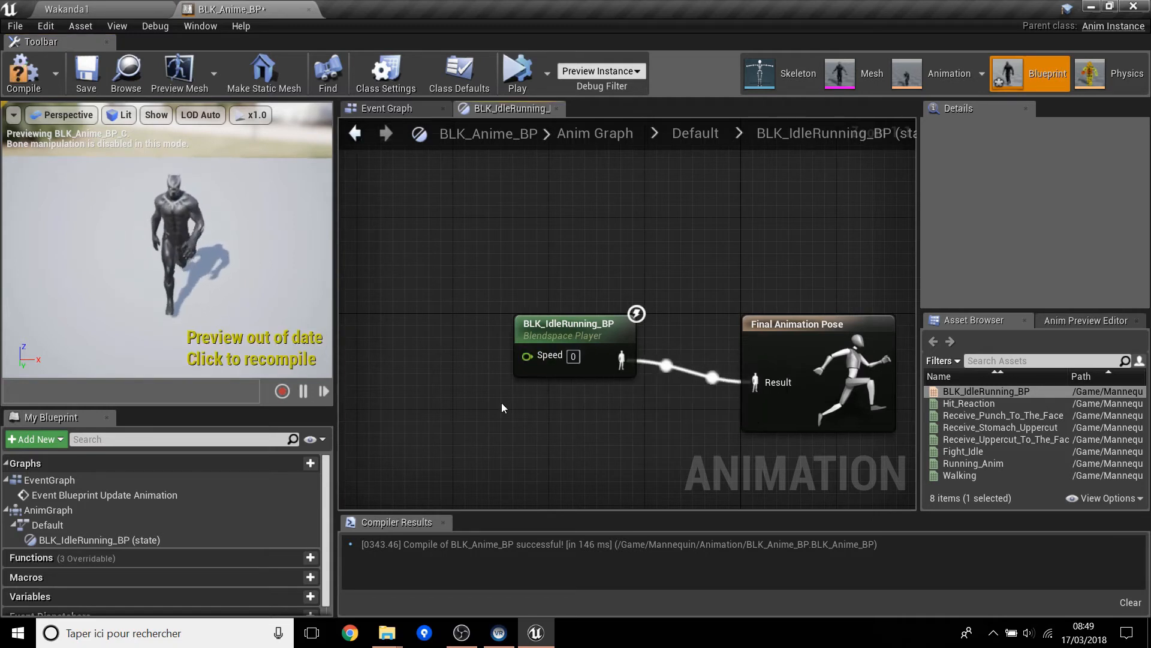
pyautogui.click(23, 72)
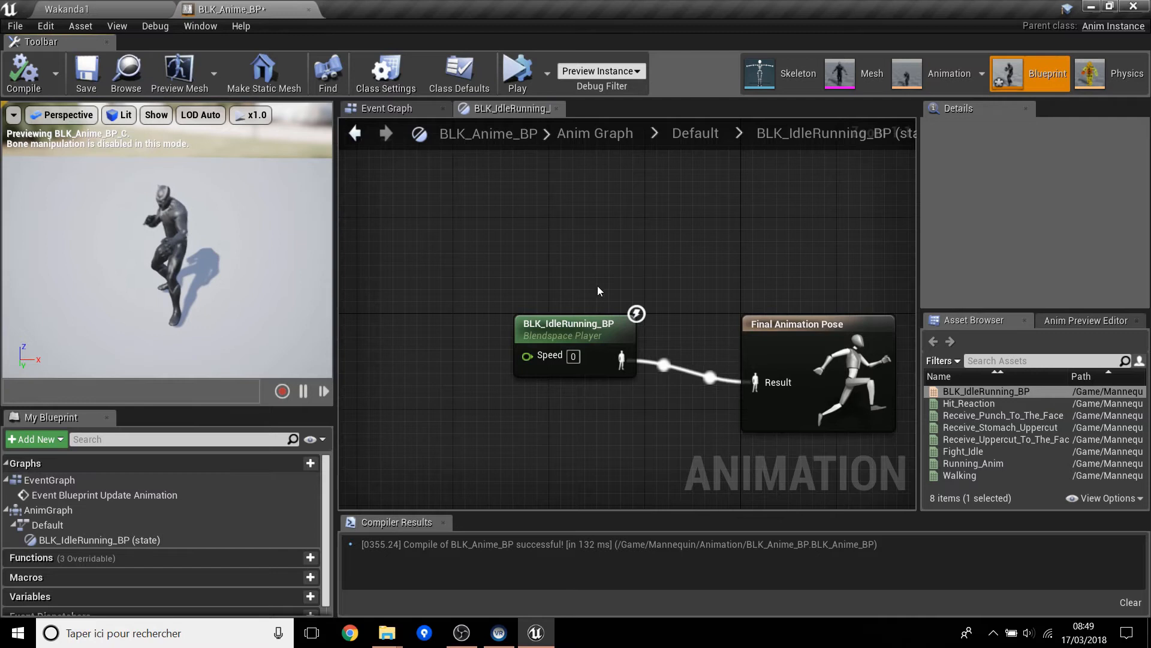
pyautogui.moveTo(631, 269); pyautogui.dragTo(555, 230, button='right')
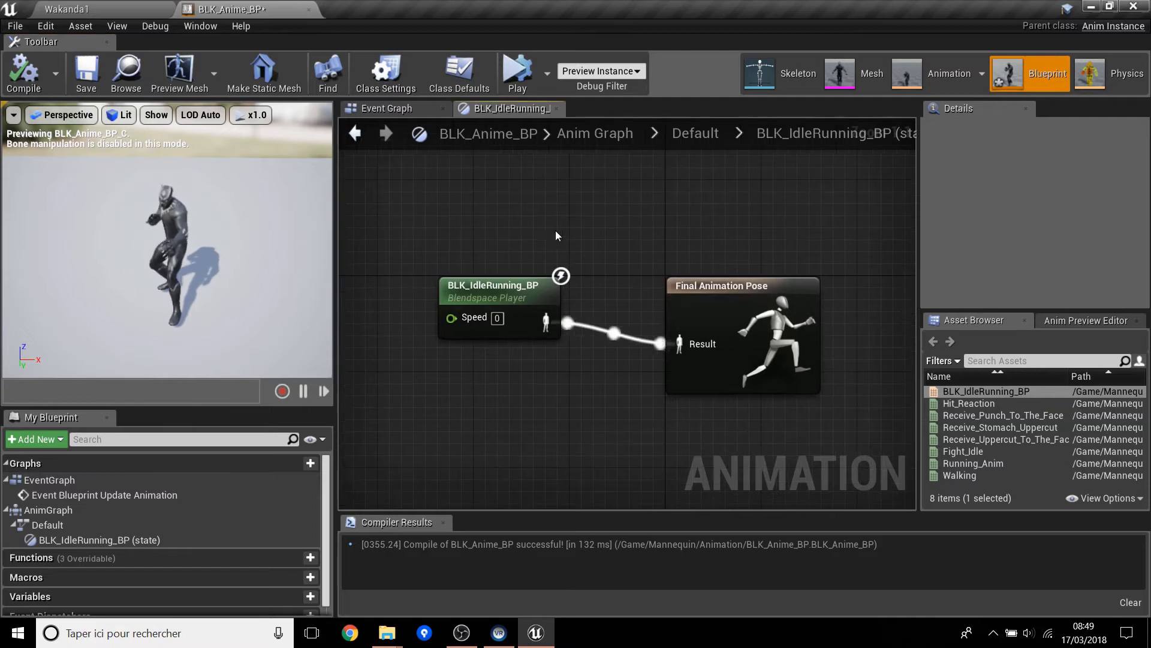
# Step: Add Hit_Reaction as a state in the Default state machine and link it with BLK_IdleRunning_BP by transitions in both directions
pyautogui.click(710, 134)
pyautogui.moveTo(765, 380); pyautogui.dragTo(530, 290, button='right')
pyautogui.scroll(-3, 580, 329)
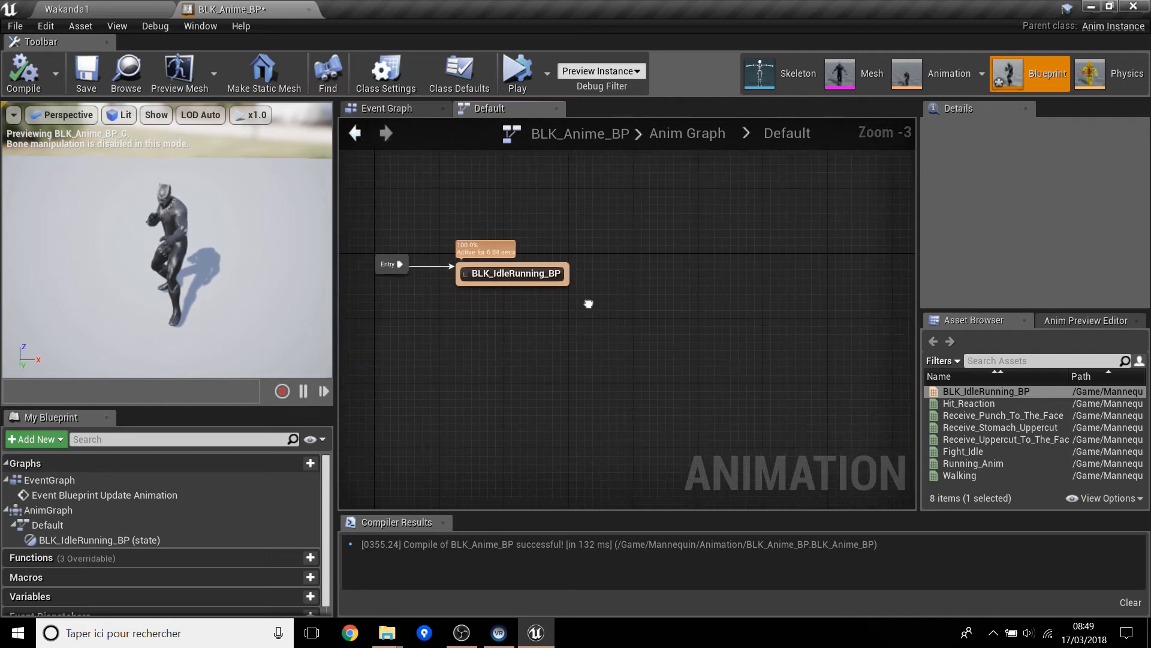
pyautogui.moveTo(969, 403); pyautogui.dragTo(690, 186)
pyautogui.click(712, 254)
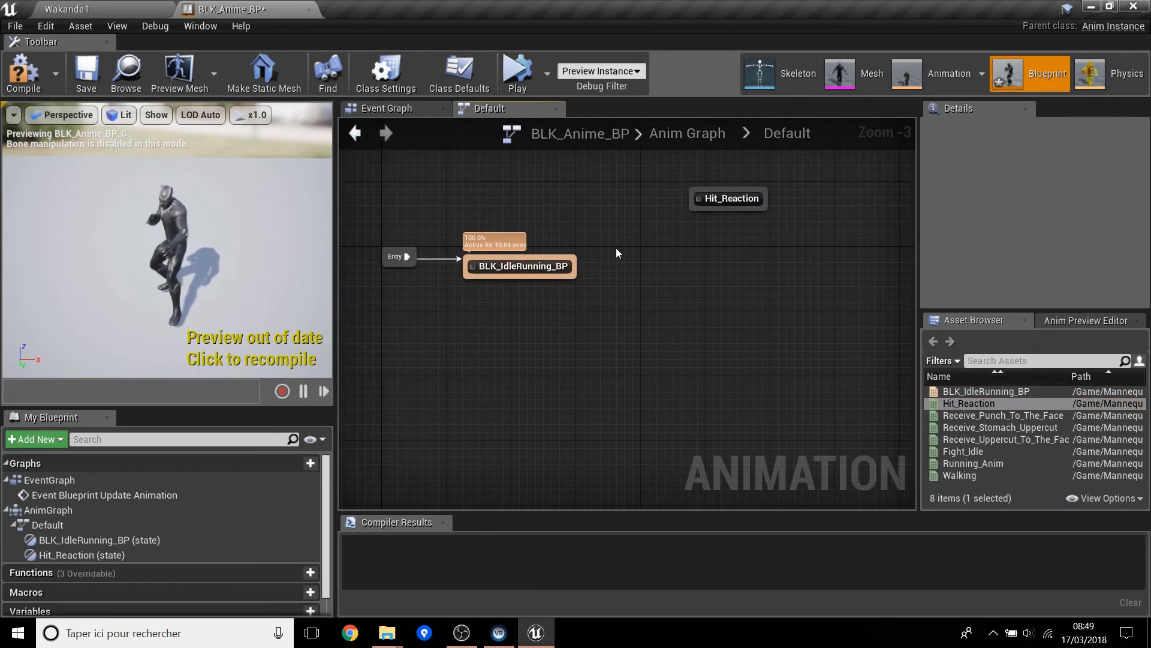
pyautogui.moveTo(576, 261)
pyautogui.mouseDown()
pyautogui.moveTo(616, 235)
pyautogui.moveTo(713, 208)
pyautogui.moveTo(573, 264)
pyautogui.mouseUp()
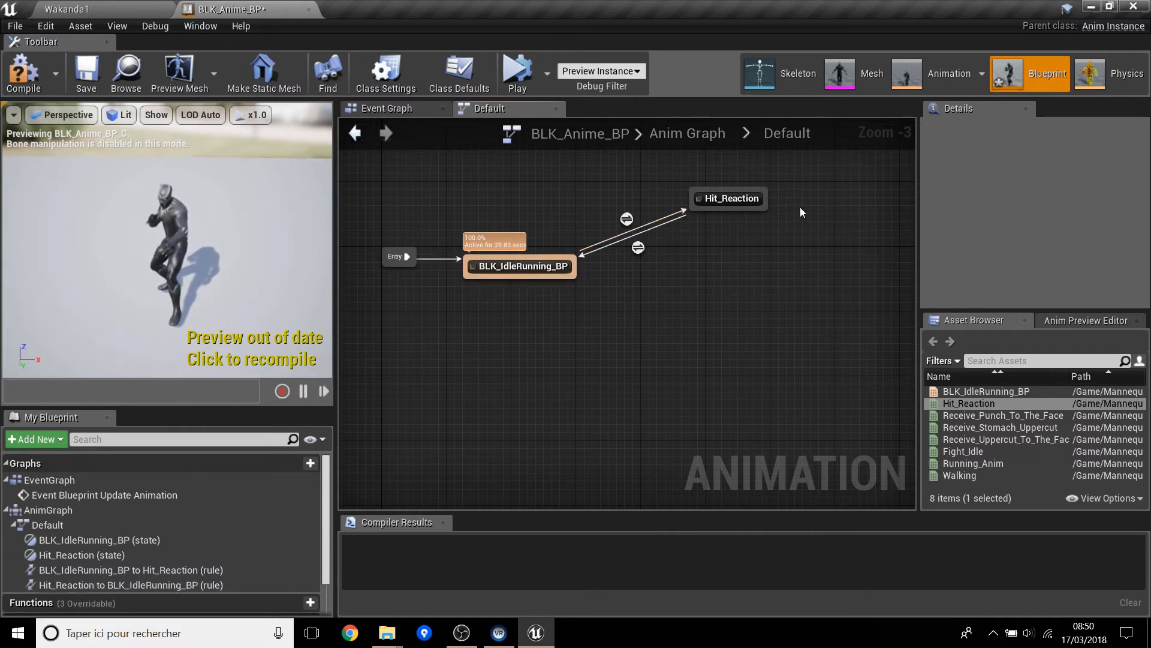
# Step: Open the transition rule from BLK_IdleRunning_BP to Hit_Reaction and add a new Boolean variable to the blueprint
pyautogui.doubleClick(627, 219)
pyautogui.moveTo(569, 331); pyautogui.dragTo(690, 327, button='right')
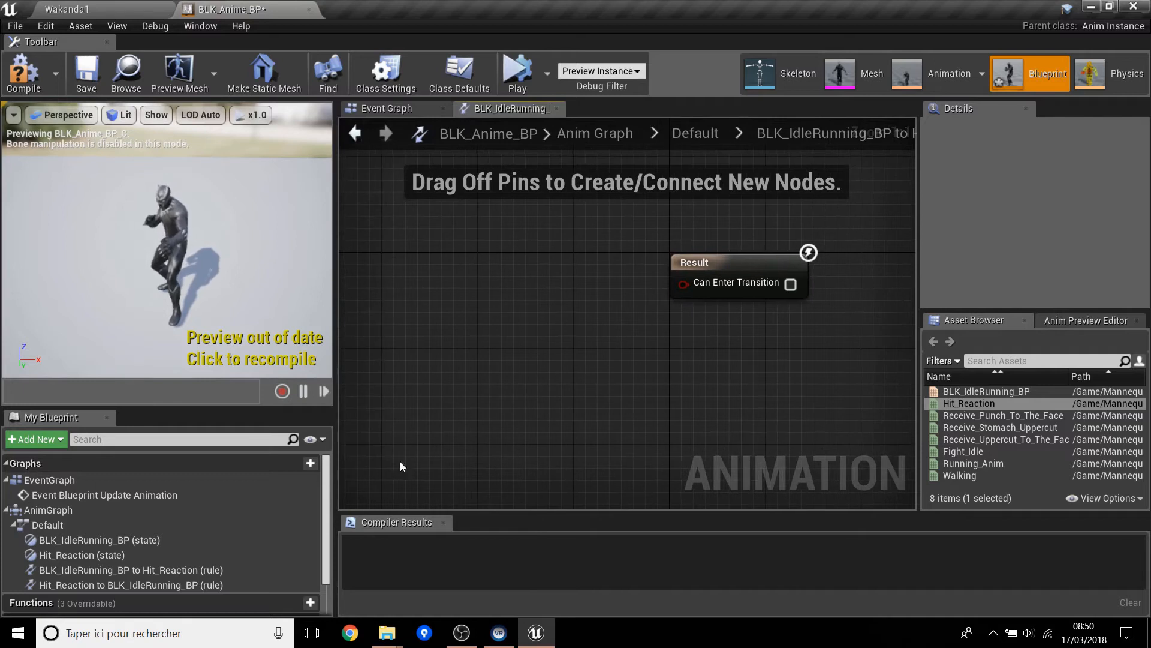
pyautogui.scroll(-3, 178, 517)
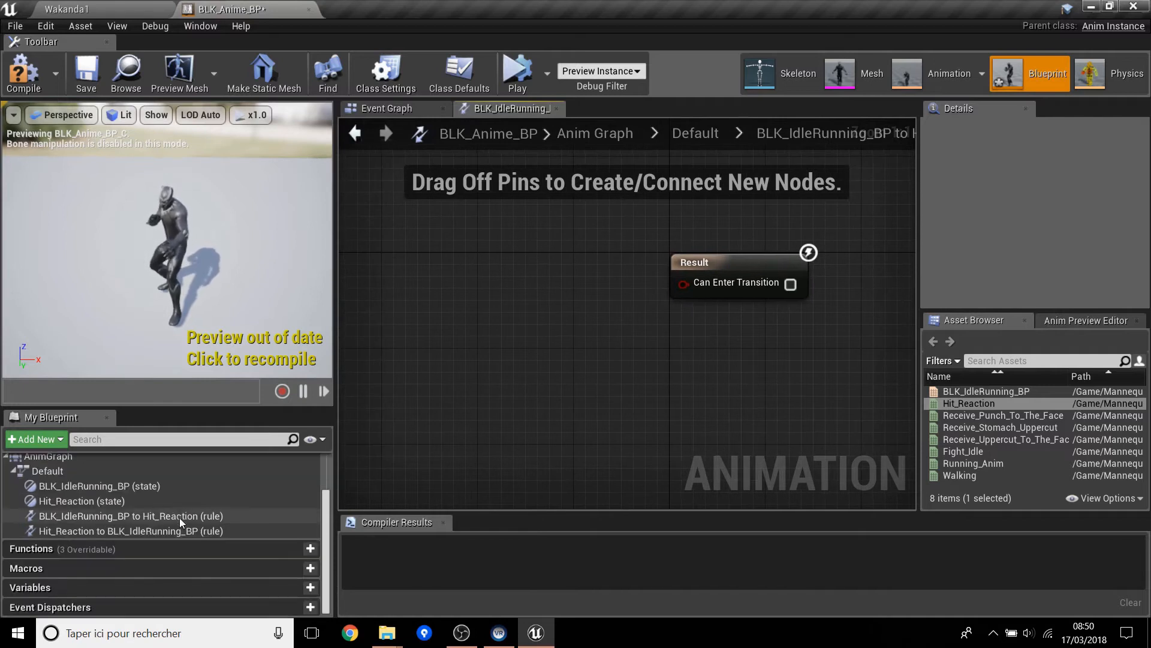
pyautogui.click(293, 587)
pyautogui.scroll(3, 243, 556)
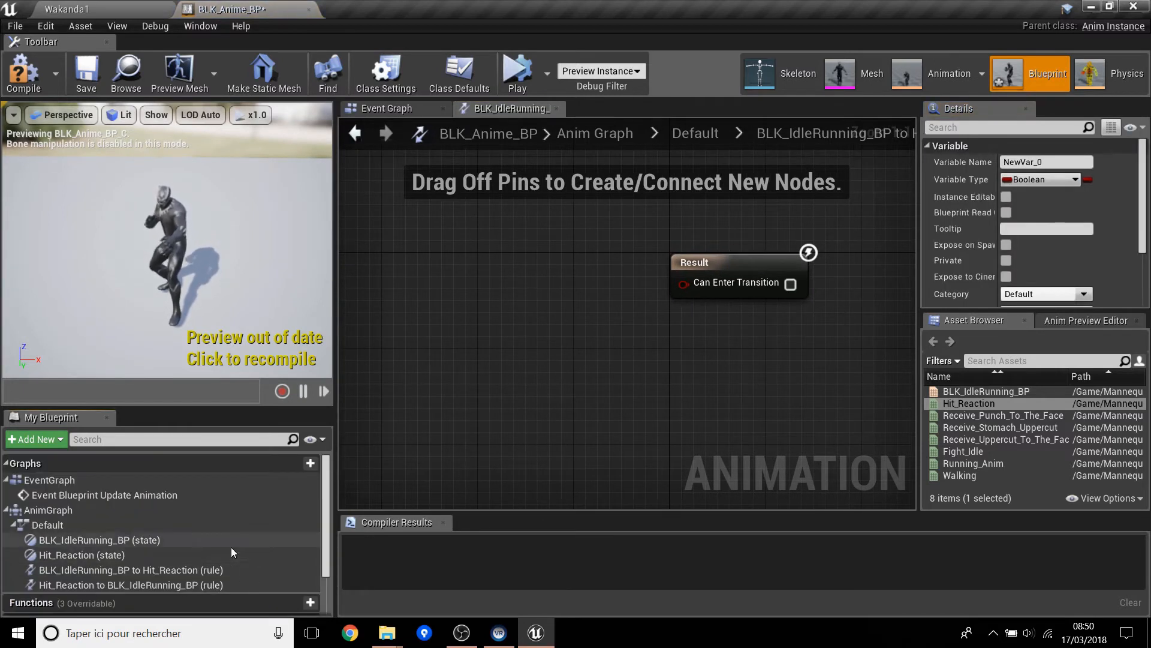
pyautogui.scroll(-3, 198, 554)
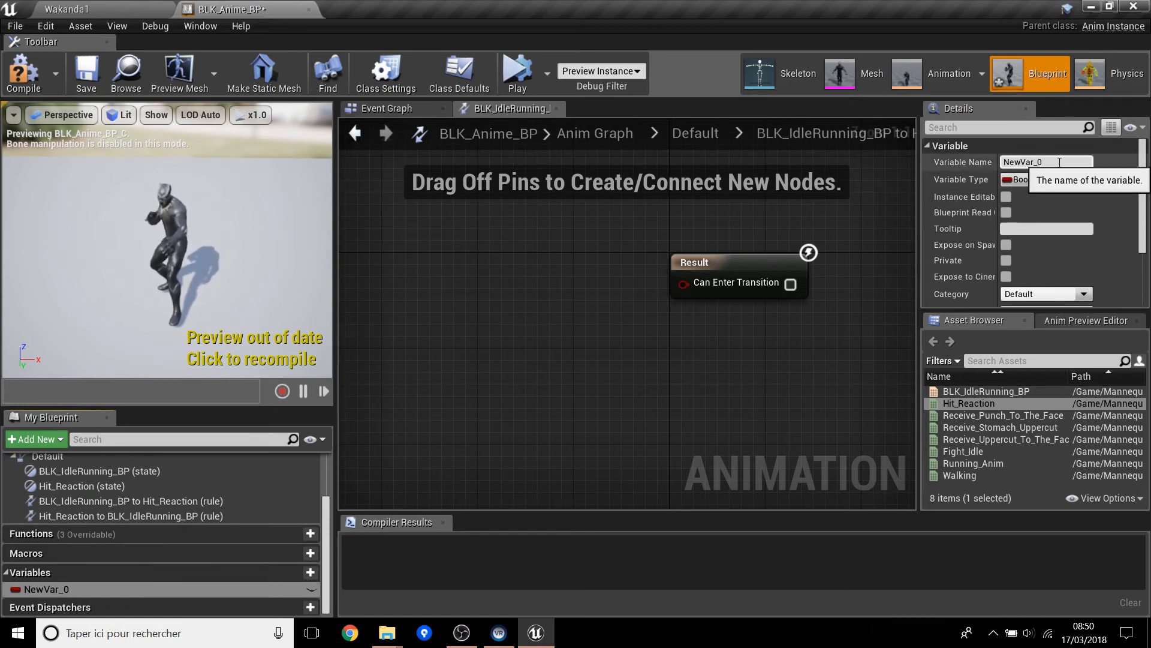
# Step: Return to the Default state machine and rename the new Boolean variable as Hit_BodyReaction
pyautogui.click(723, 135)
pyautogui.moveTo(768, 227); pyautogui.dragTo(564, 245, button='right')
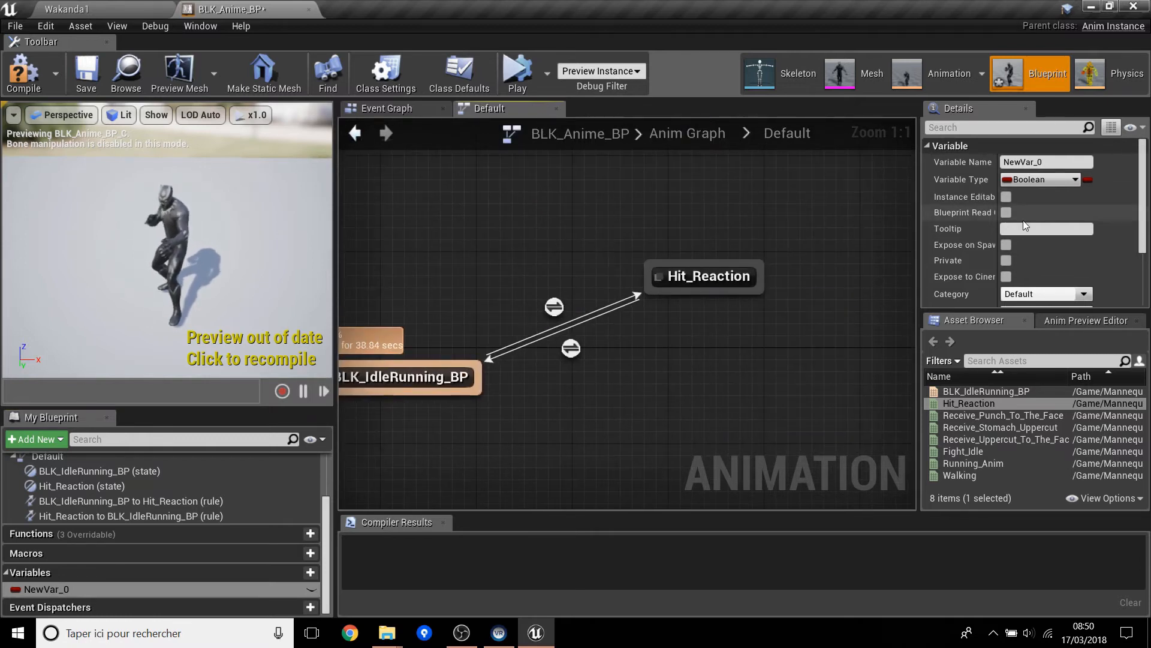
pyautogui.doubleClick(123, 590)
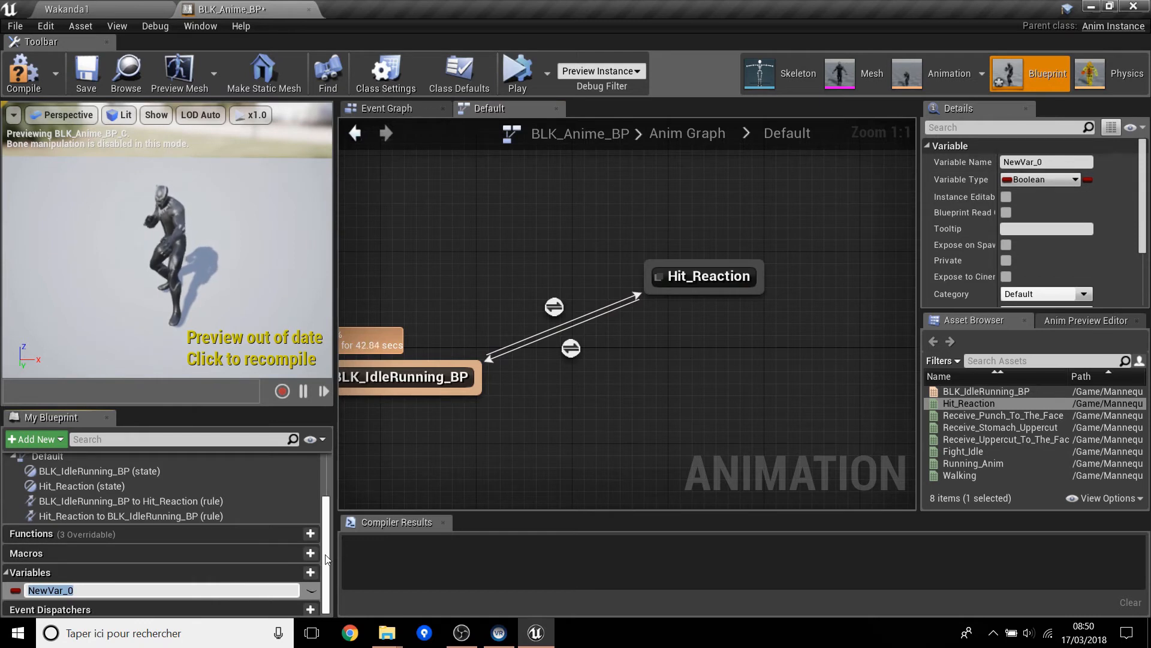
pyautogui.press('BackSpace')
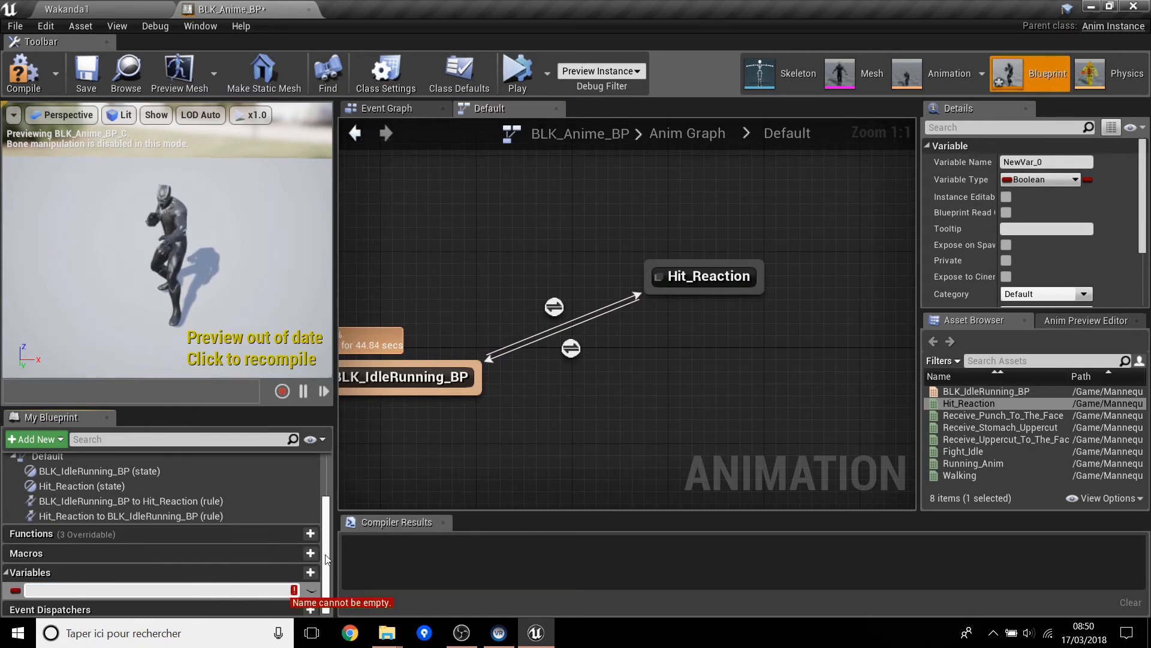
pyautogui.write('Hit_BodyReaction')
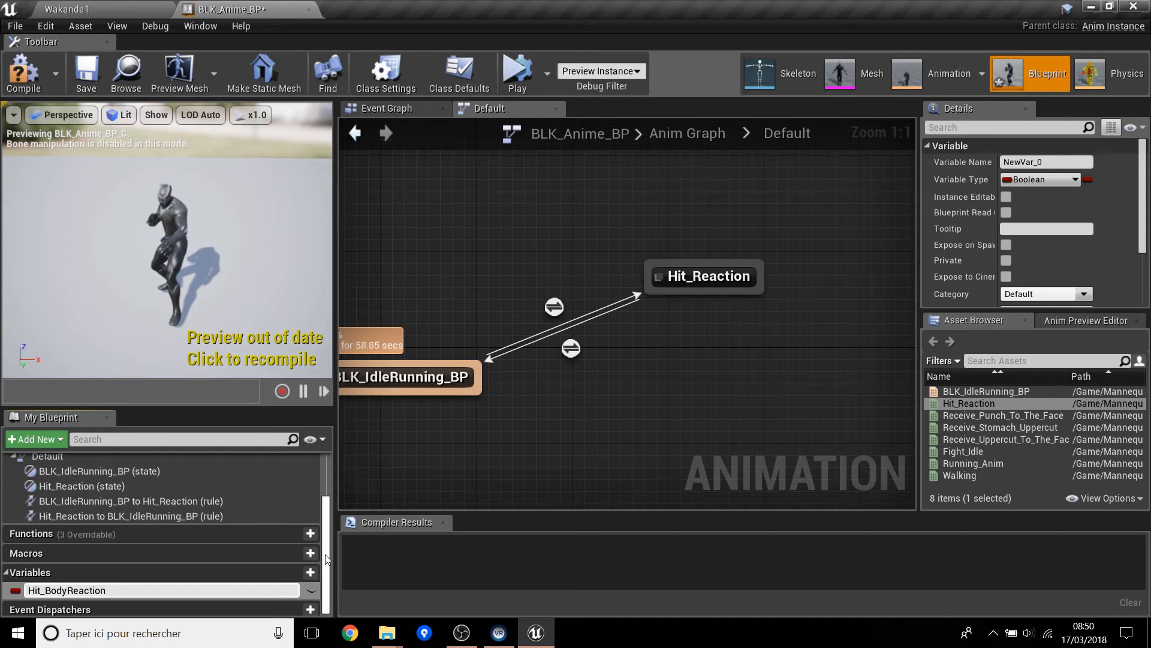
pyautogui.press('Return')
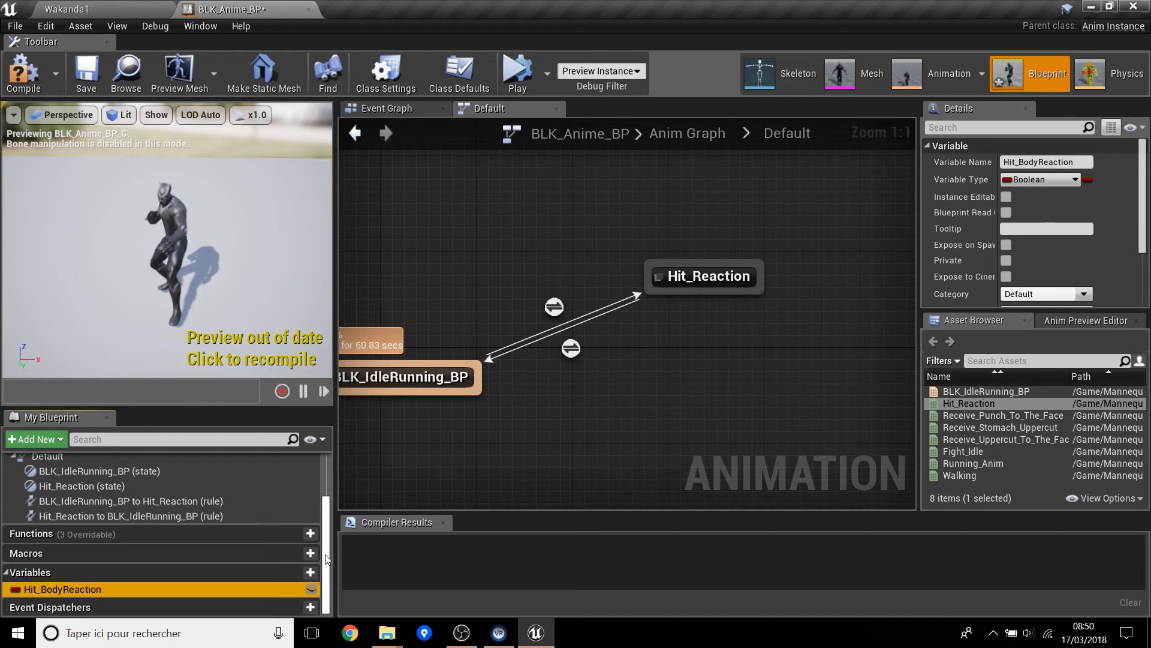
# Step: In the BLK_IdleRunning_BP to Hit_Reaction rule, place a Hit_BodyReaction getter and connect it to Can Enter Transition
pyautogui.moveTo(812, 283); pyautogui.dragTo(901, 230, button='right')
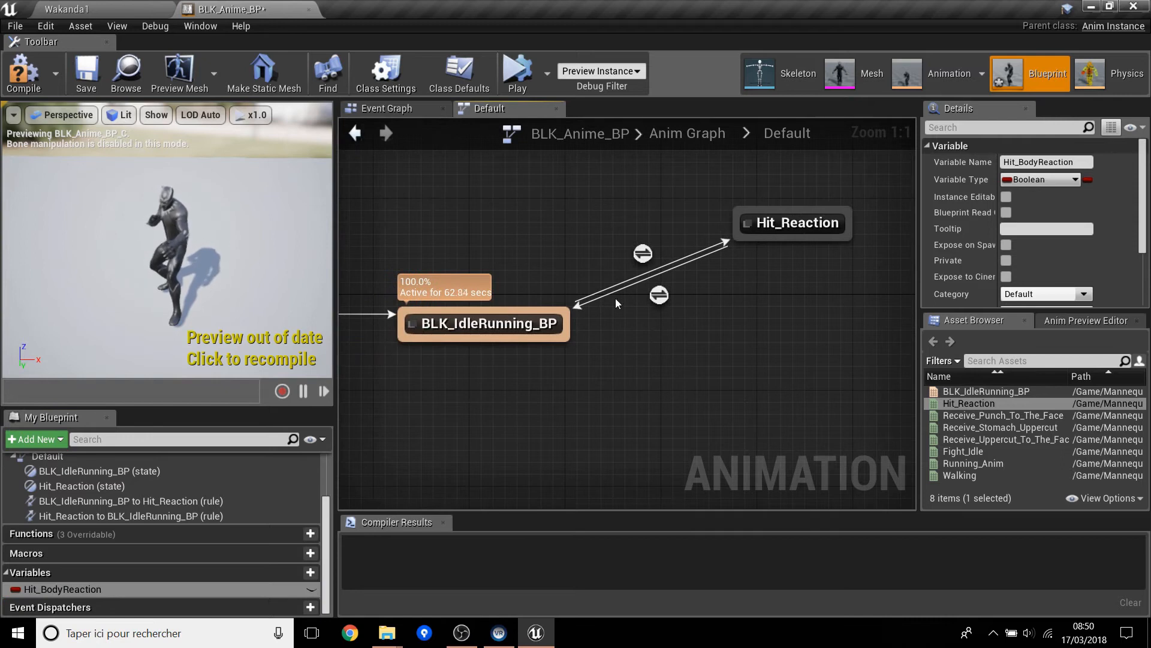
pyautogui.doubleClick(643, 253)
pyautogui.moveTo(166, 590); pyautogui.dragTo(458, 357)
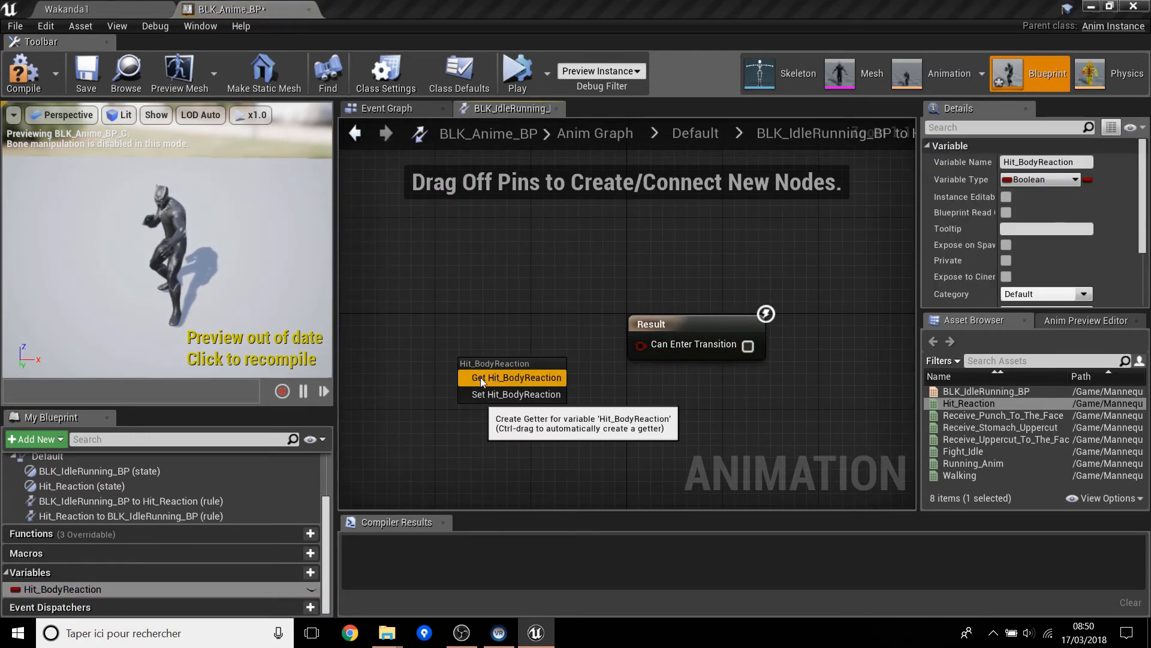
pyautogui.click(481, 377)
pyautogui.moveTo(556, 375); pyautogui.dragTo(656, 344)
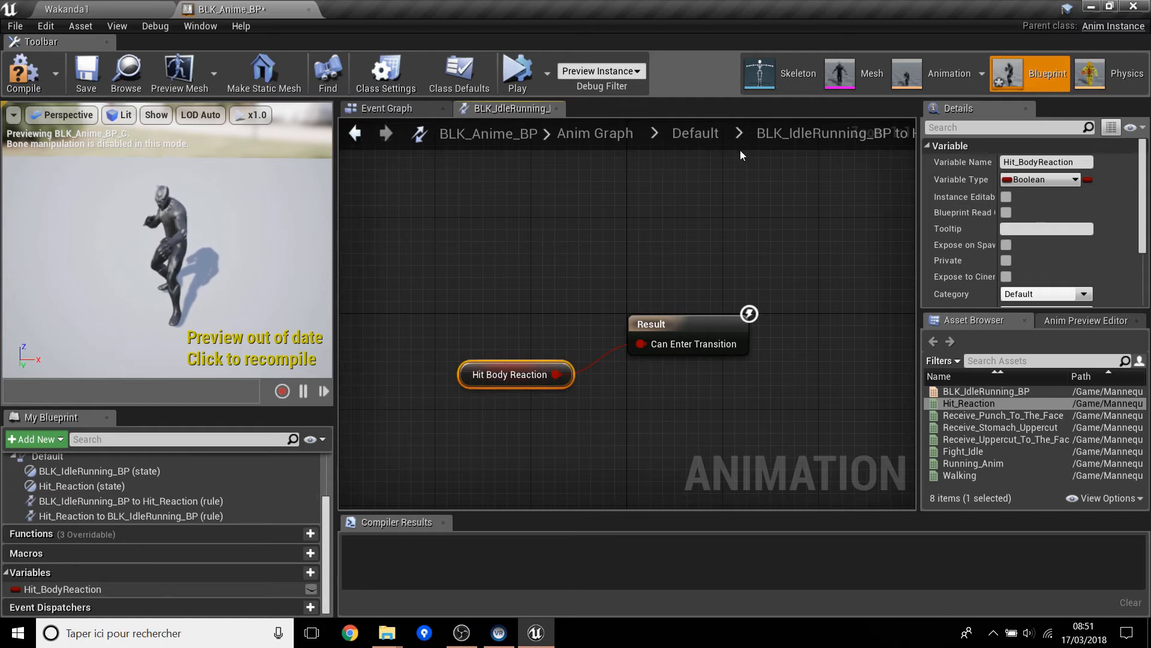
# Step: Open the transition rule from Hit_Reaction back to BLK_IdleRunning_BP and place a Hit_BodyReaction getter in it
pyautogui.click(700, 128)
pyautogui.moveTo(656, 224); pyautogui.dragTo(684, 335, button='right')
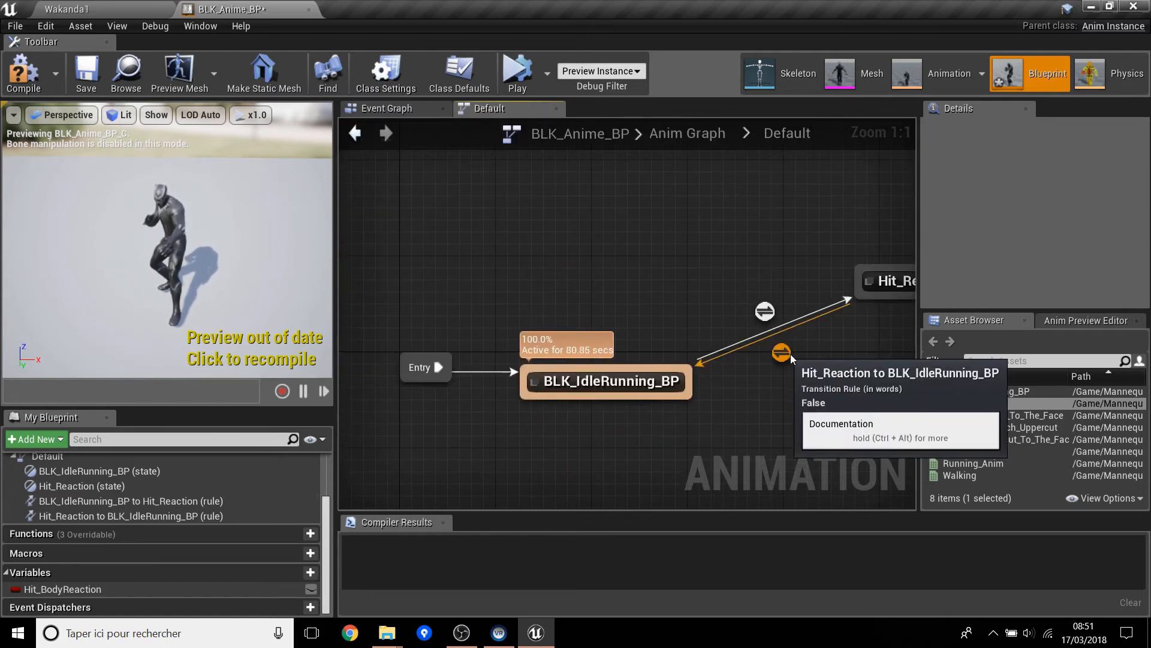
pyautogui.moveTo(817, 381); pyautogui.dragTo(695, 343, button='right')
pyautogui.doubleClick(660, 315)
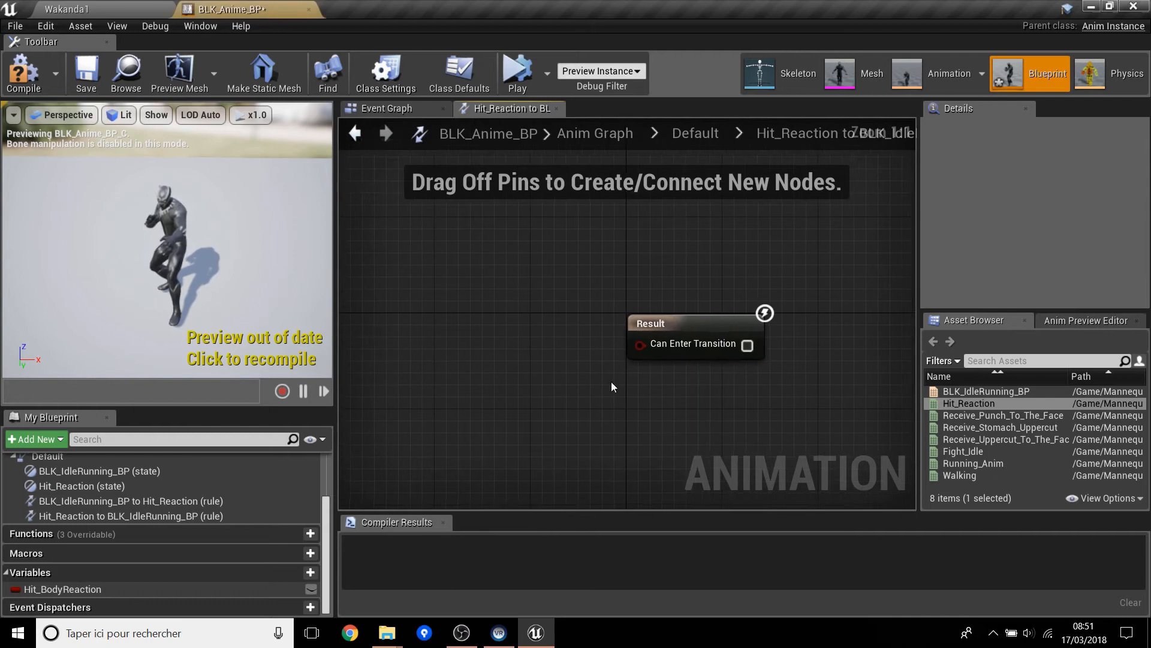
pyautogui.moveTo(114, 593); pyautogui.dragTo(419, 405)
pyautogui.click(475, 421)
# Step: Route the Hit_BodyReaction getter through a NOT Boolean node into Can Enter Transition and compile the blueprint
pyautogui.moveTo(508, 414); pyautogui.dragTo(557, 422)
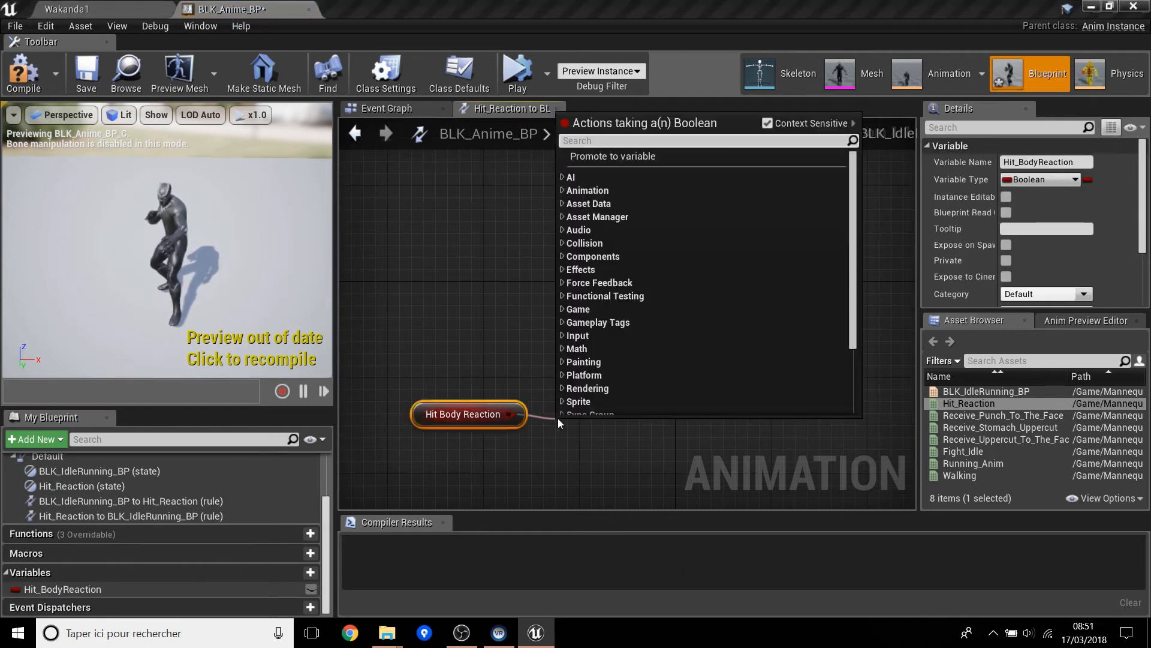
pyautogui.write('not')
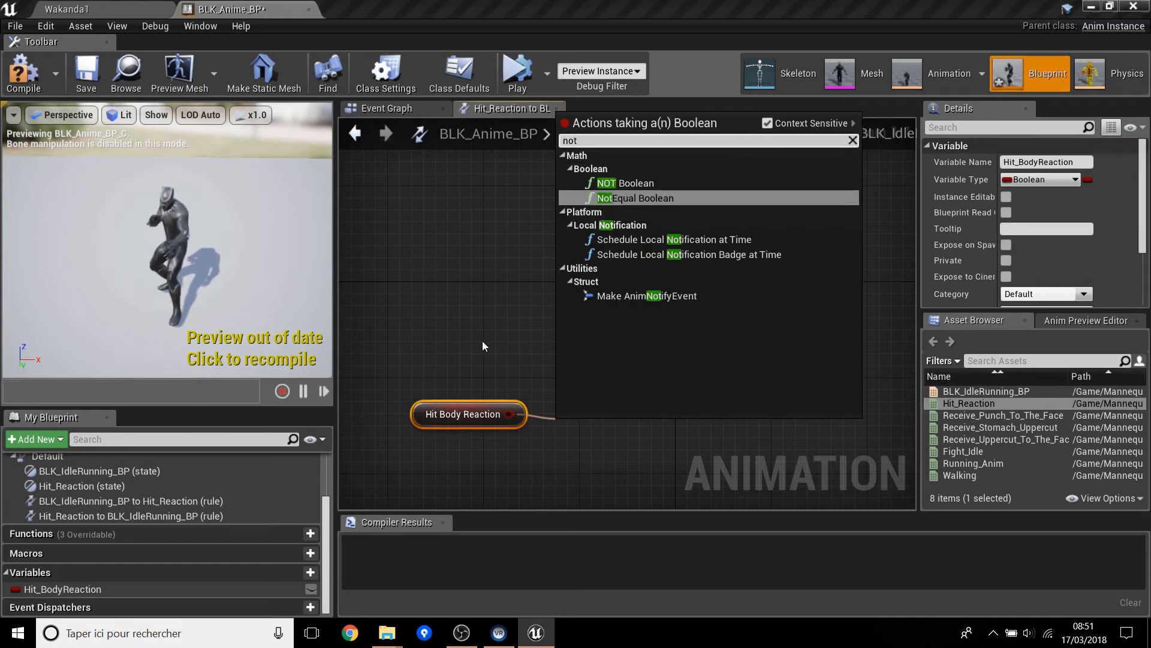
pyautogui.click(659, 183)
pyautogui.moveTo(641, 427); pyautogui.dragTo(688, 312)
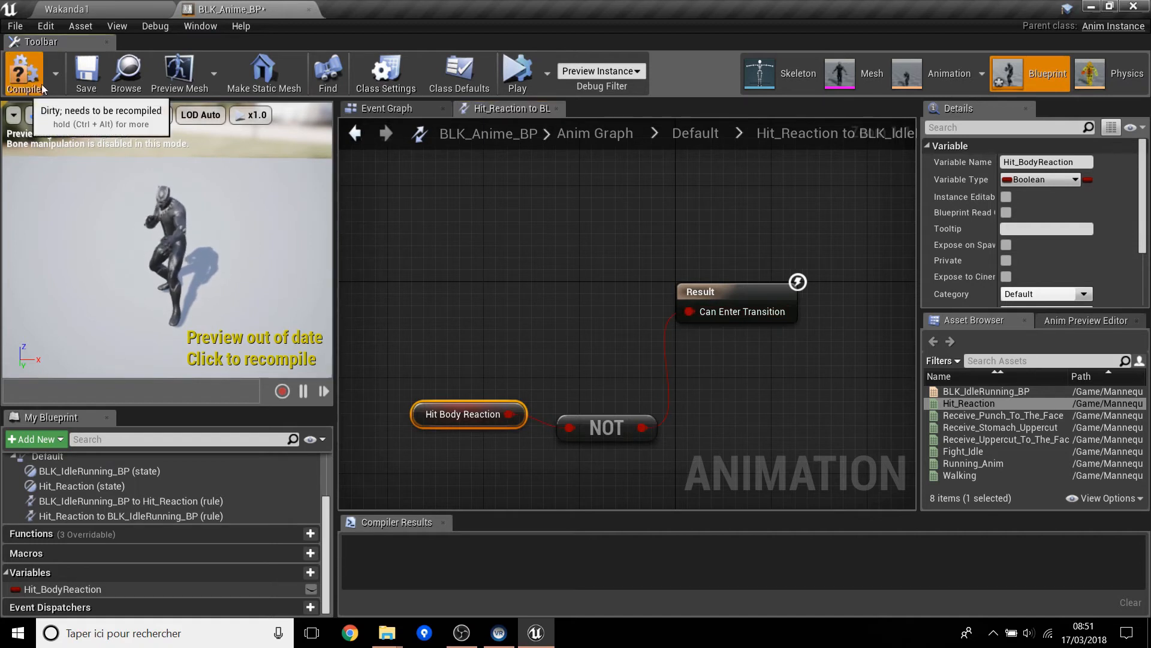
pyautogui.click(24, 72)
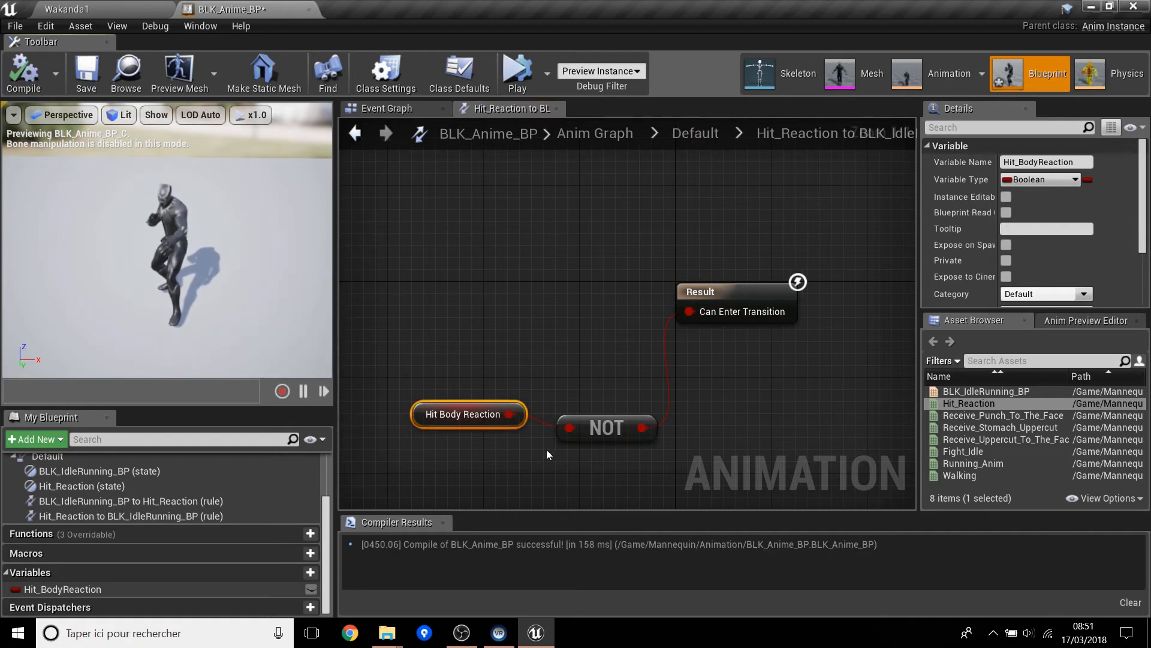
# Step: Return to the Default state machine and test both transitions by repeatedly toggling Hit Body Reaction in the preview values
pyautogui.click(678, 132)
pyautogui.click(1077, 319)
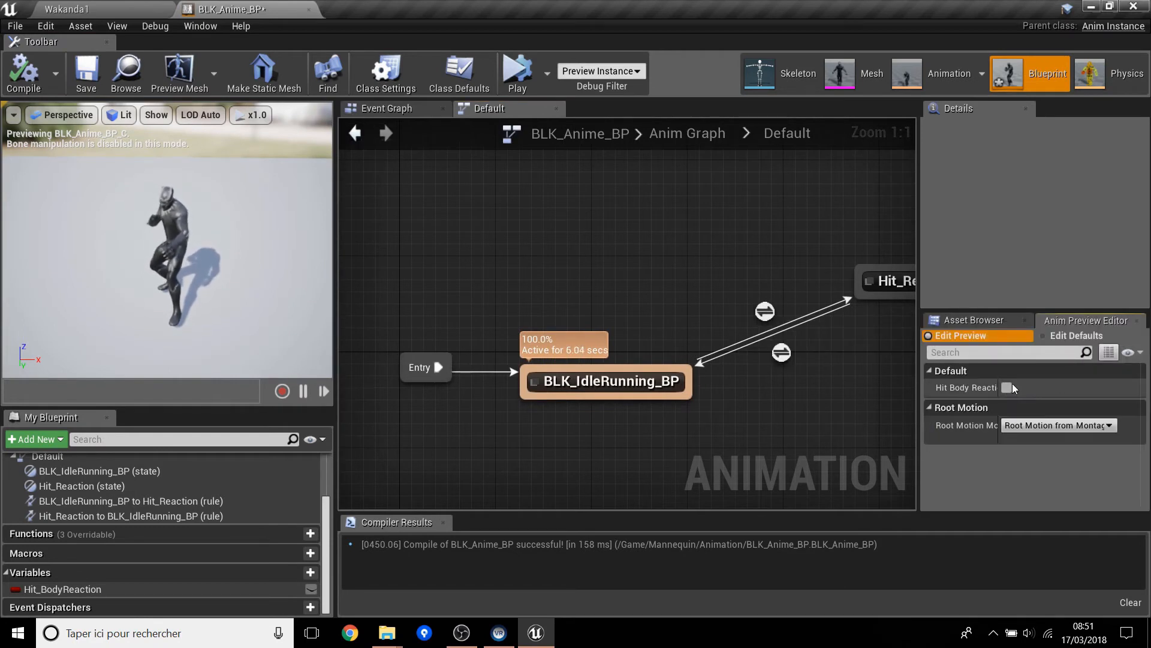
pyautogui.moveTo(999, 388); pyautogui.dragTo(1033, 388)
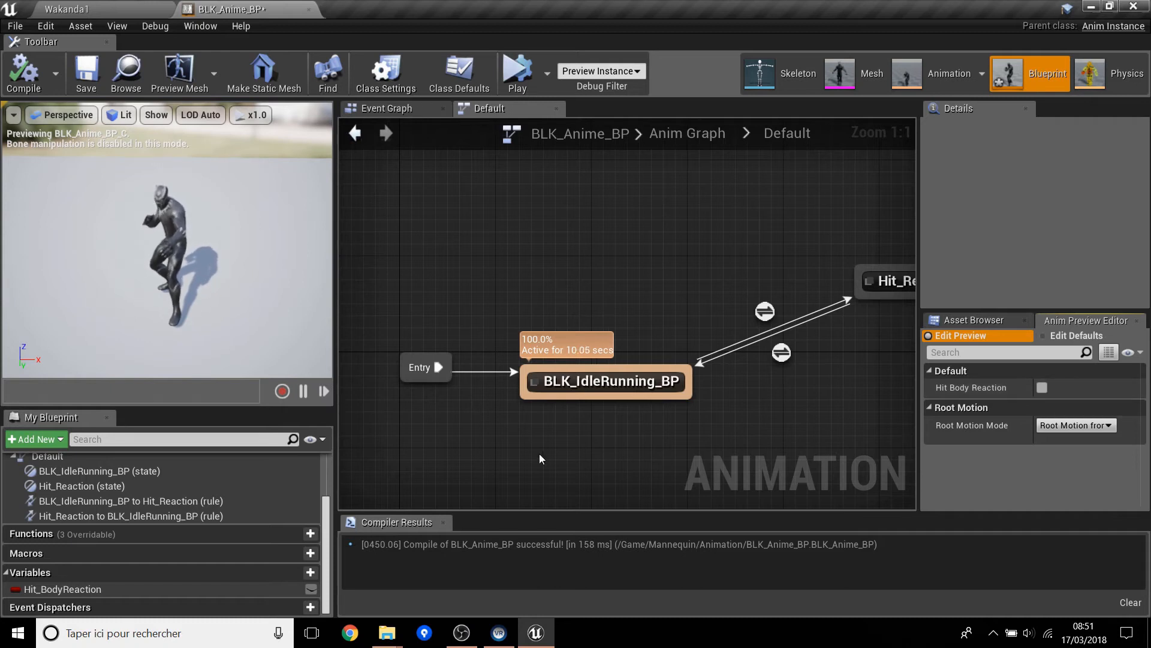
pyautogui.click(1042, 388)
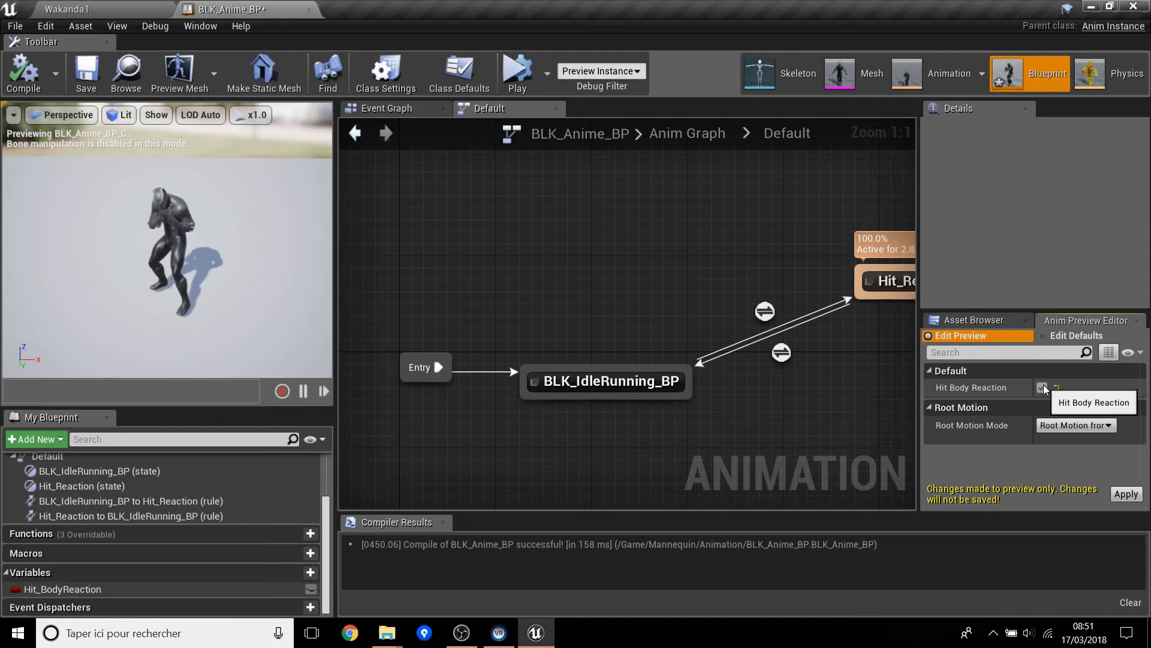
pyautogui.click(1043, 388)
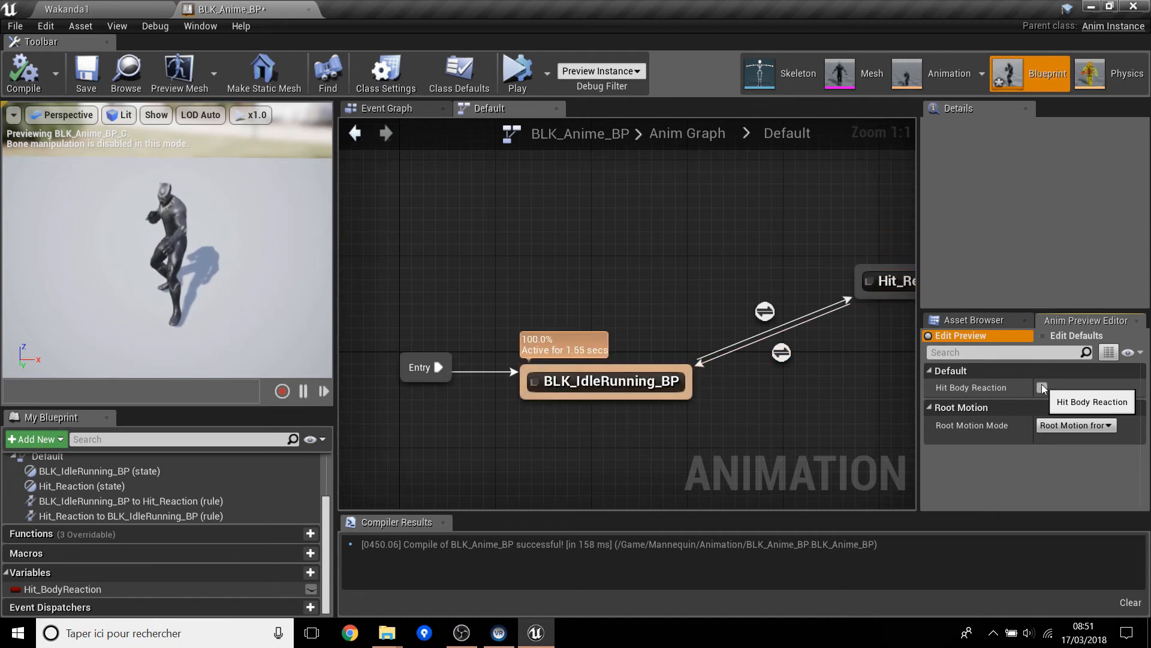
pyautogui.click(1042, 388)
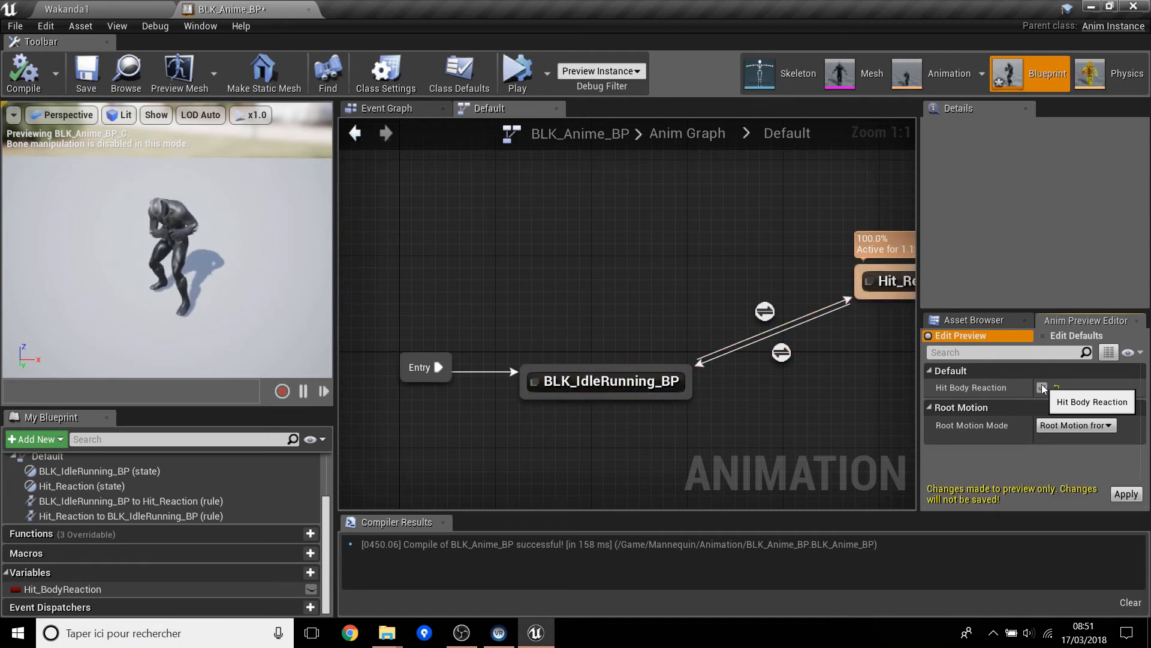
pyautogui.click(1042, 388)
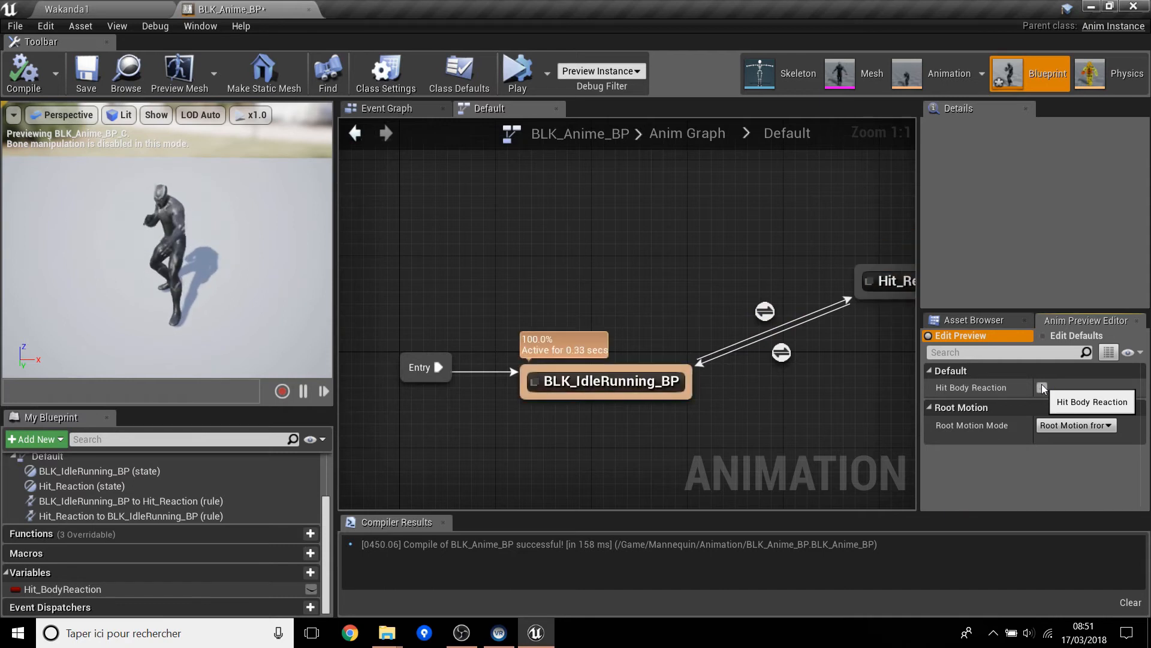
pyautogui.click(1042, 388)
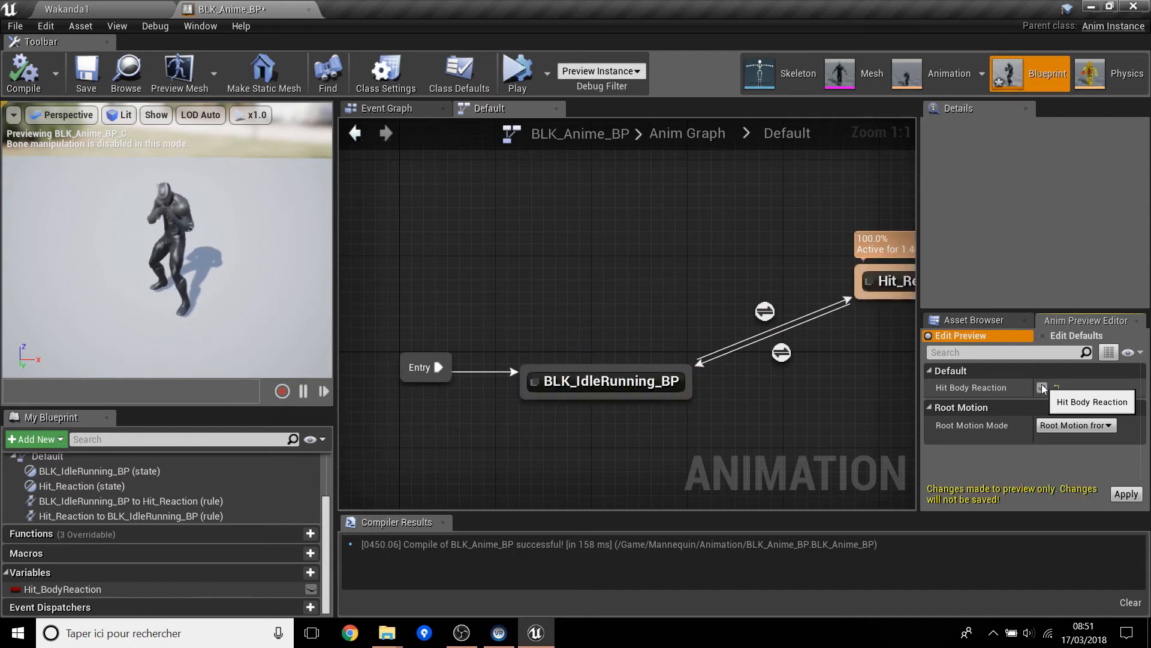
# Step: Switch Hit Body Reaction off in the preview values to return the character to BLK_IdleRunning_BP
pyautogui.click(1042, 388)
pyautogui.moveTo(815, 412); pyautogui.dragTo(675, 344, button='right')
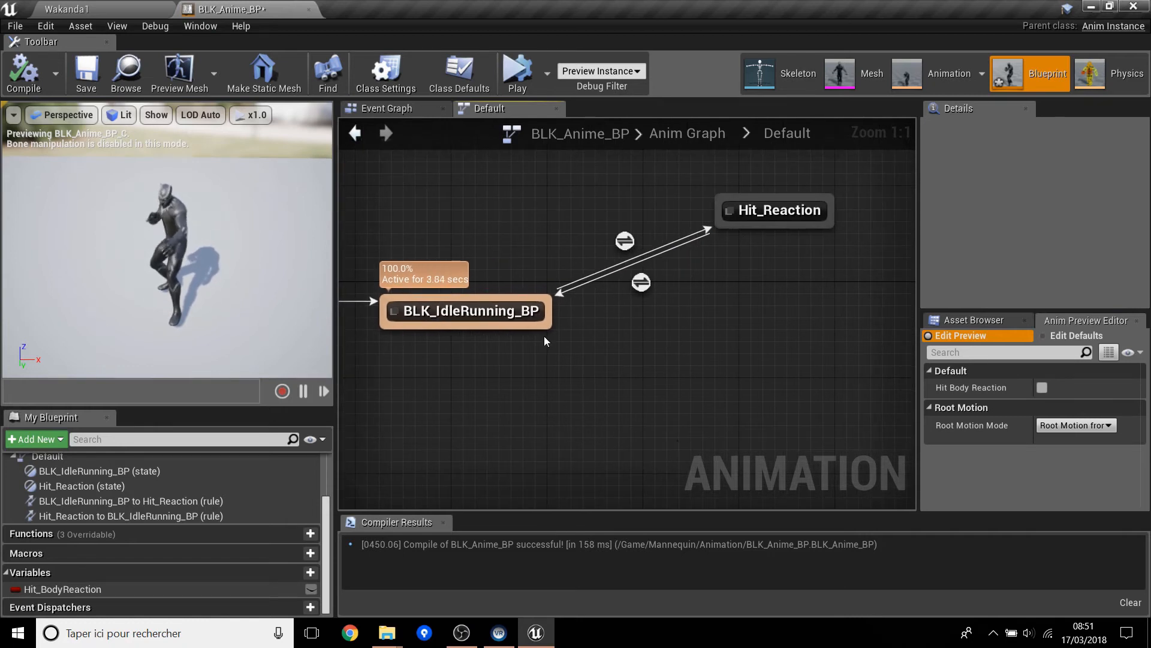
pyautogui.moveTo(663, 421); pyautogui.dragTo(619, 384, button='right')
# Step: Add the Receive_Punch_To_The_Face animation as a state and link it with BLK_IdleRunning_BP by transitions in both directions
pyautogui.click(974, 320)
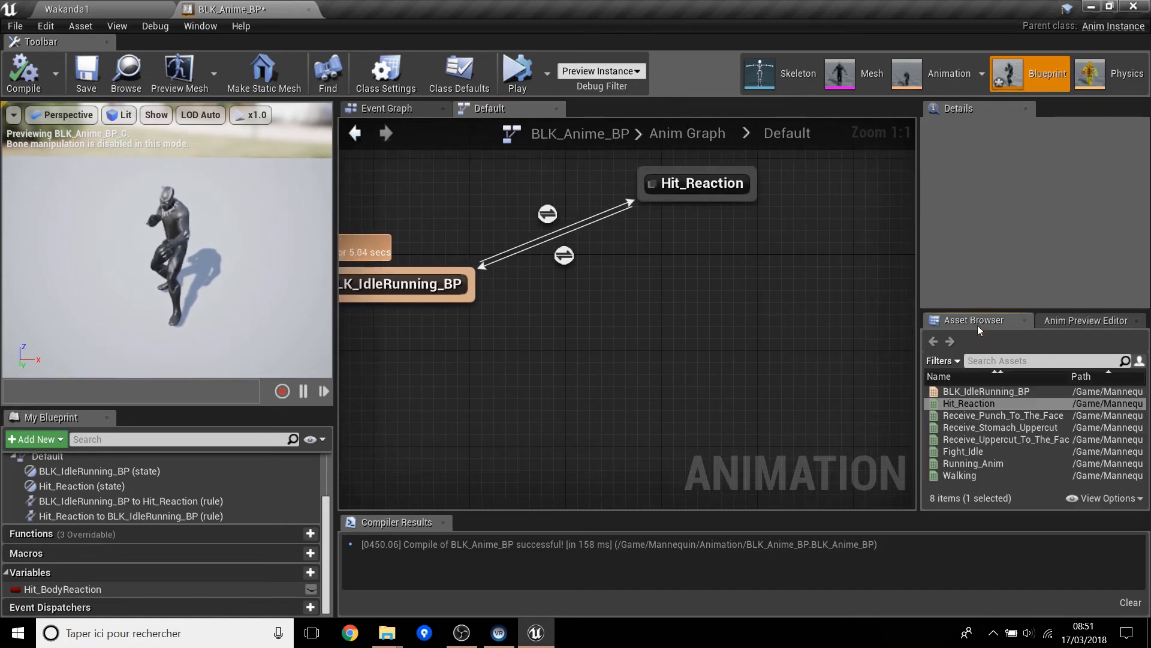
pyautogui.moveTo(665, 267); pyautogui.dragTo(666, 270)
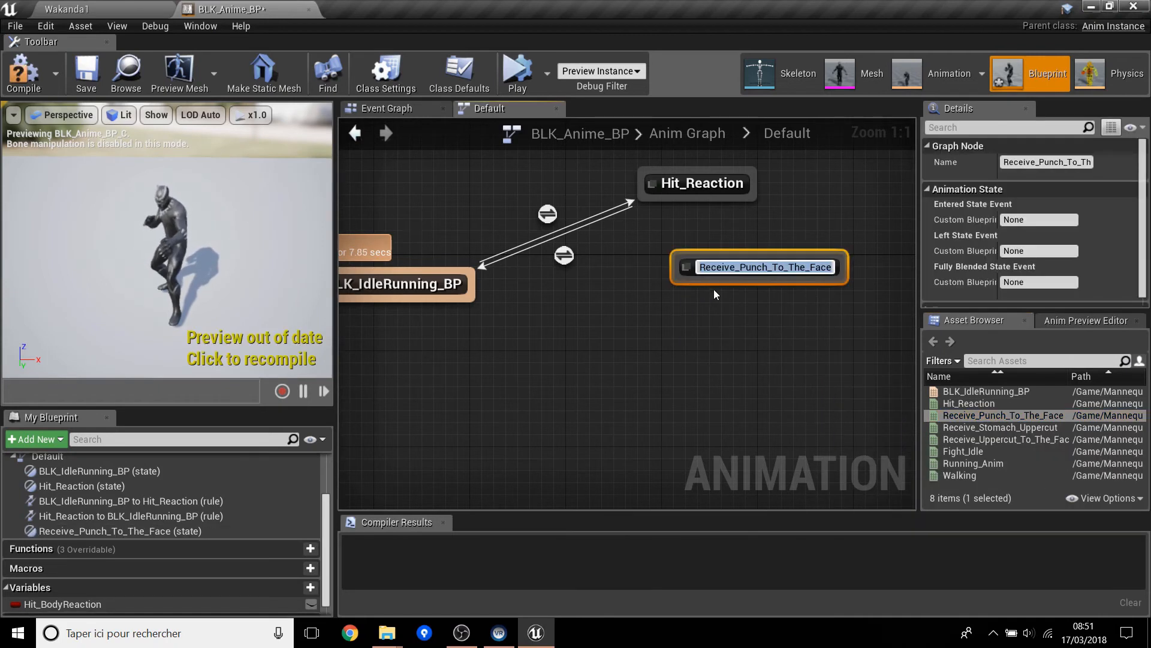
pyautogui.click(664, 294)
pyautogui.moveTo(471, 293)
pyautogui.mouseDown()
pyautogui.moveTo(456, 303)
pyautogui.moveTo(704, 269)
pyautogui.moveTo(530, 301)
pyautogui.moveTo(475, 292)
pyautogui.mouseUp()
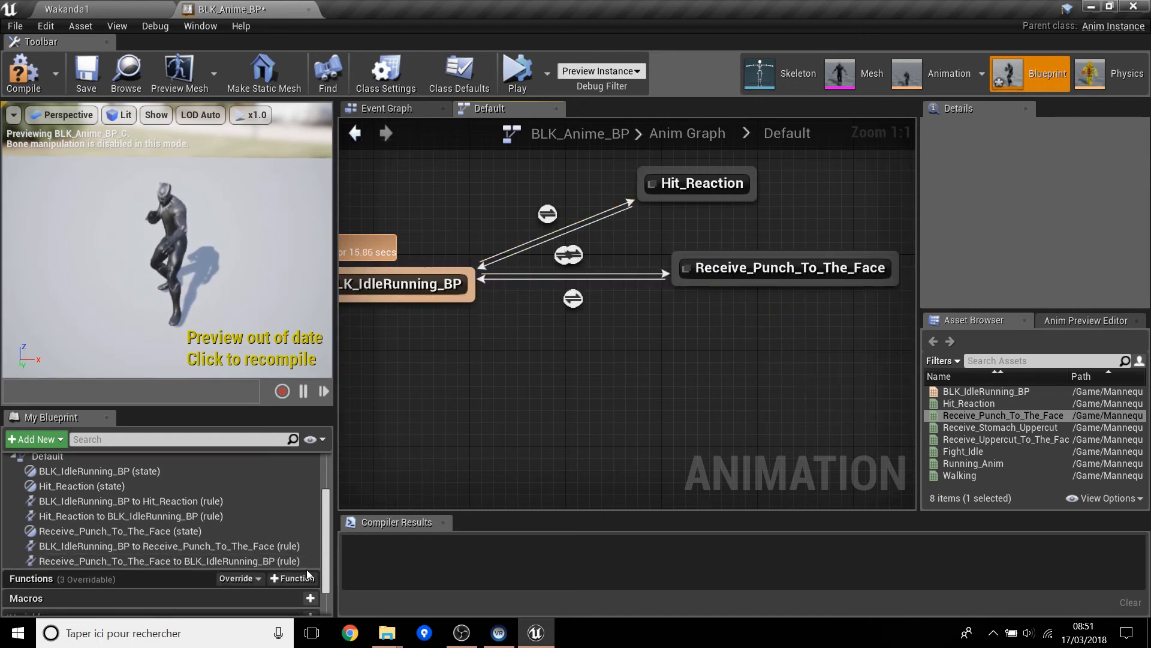
# Step: Create a Boolean variable named Recieve_Punch
pyautogui.scroll(-3, 302, 559)
pyautogui.click(292, 572)
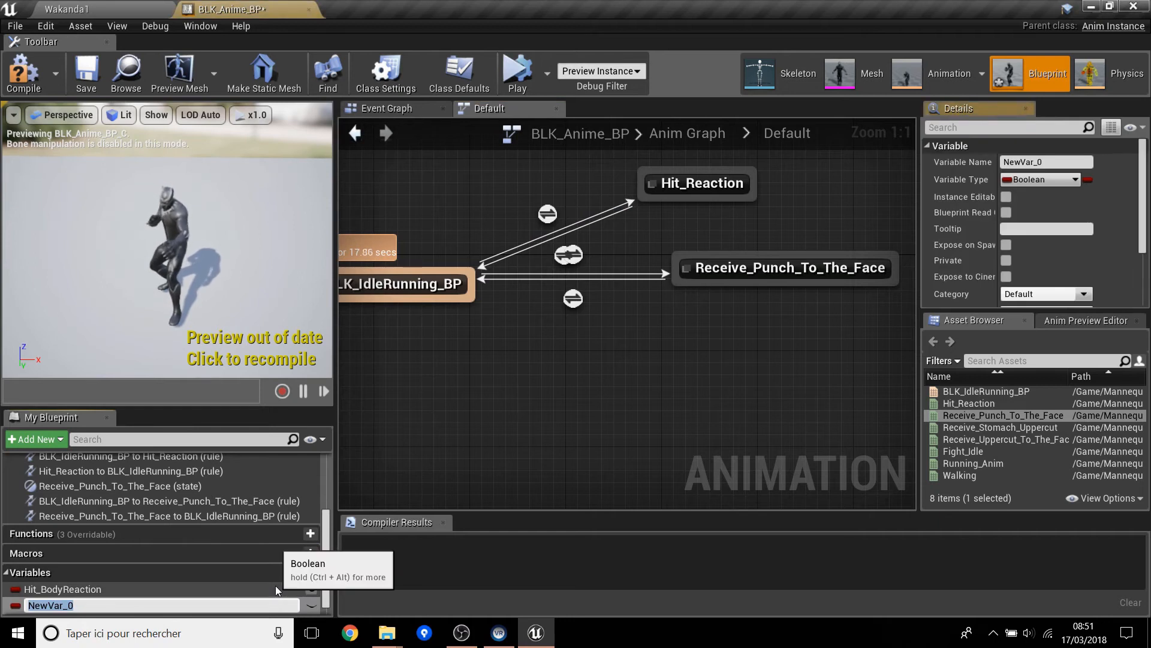
pyautogui.write('Reciev')
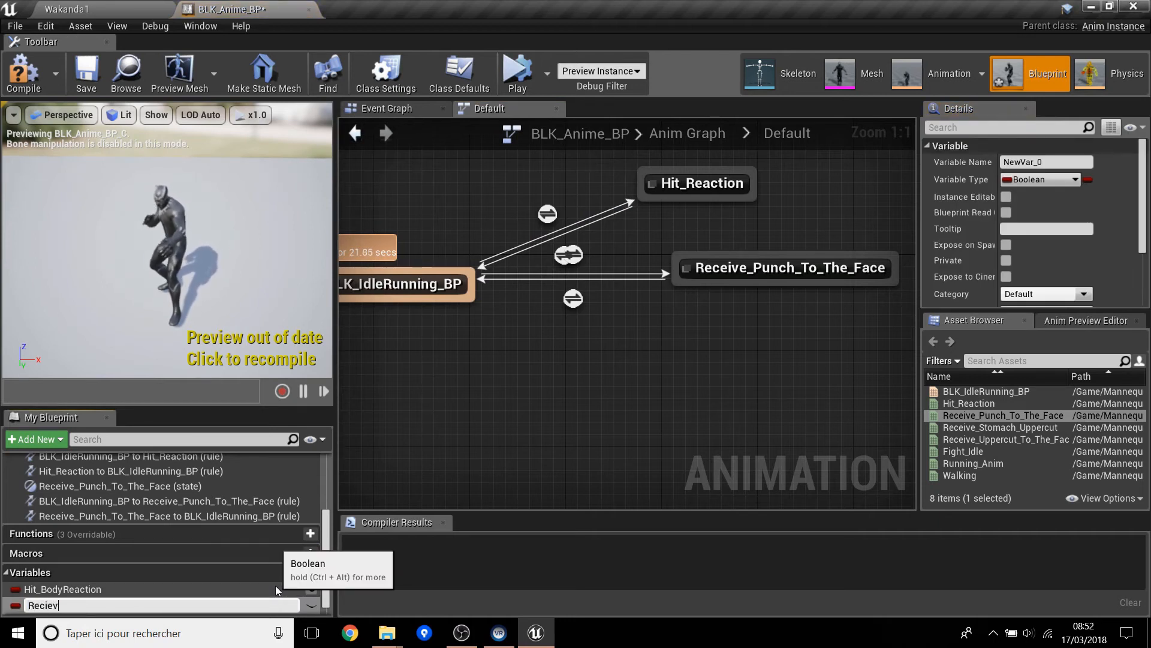
pyautogui.write('e_Punch')
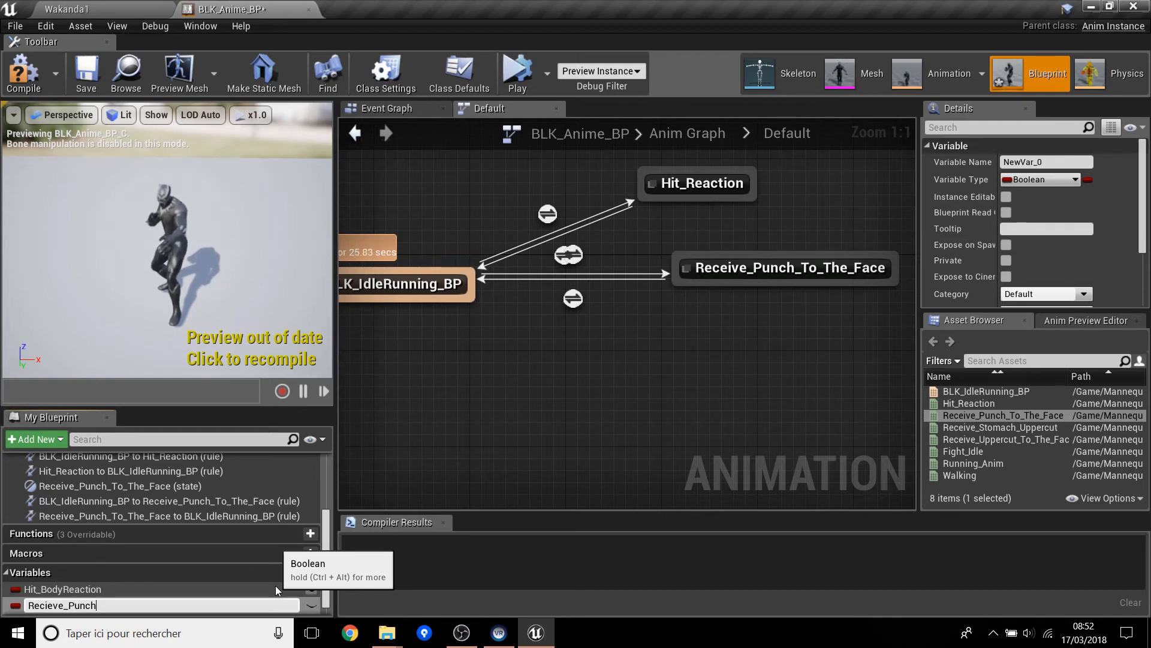
pyautogui.press('Return')
# Step: Shift the Receive_Punch_To_The_Face state down and connect a Recieve_Punch getter to Can Enter Transition in the rule leading to it
pyautogui.moveTo(775, 264); pyautogui.dragTo(761, 303)
pyautogui.click(557, 273)
pyautogui.doubleClick(557, 273)
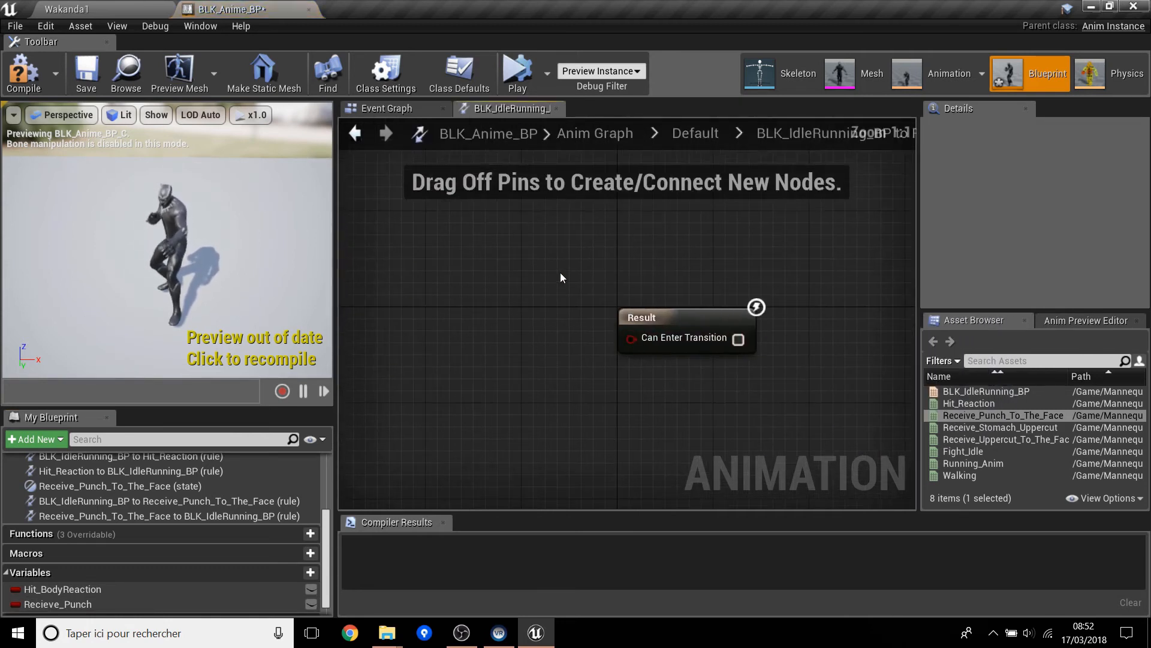
pyautogui.moveTo(166, 604); pyautogui.dragTo(638, 352)
pyautogui.click(510, 465)
# Step: In the Receive_Punch_To_The_Face to BLK_IdleRunning_BP rule, route a Recieve_Punch getter through a NOT Boolean node into Can Enter Transition
pyautogui.click(717, 146)
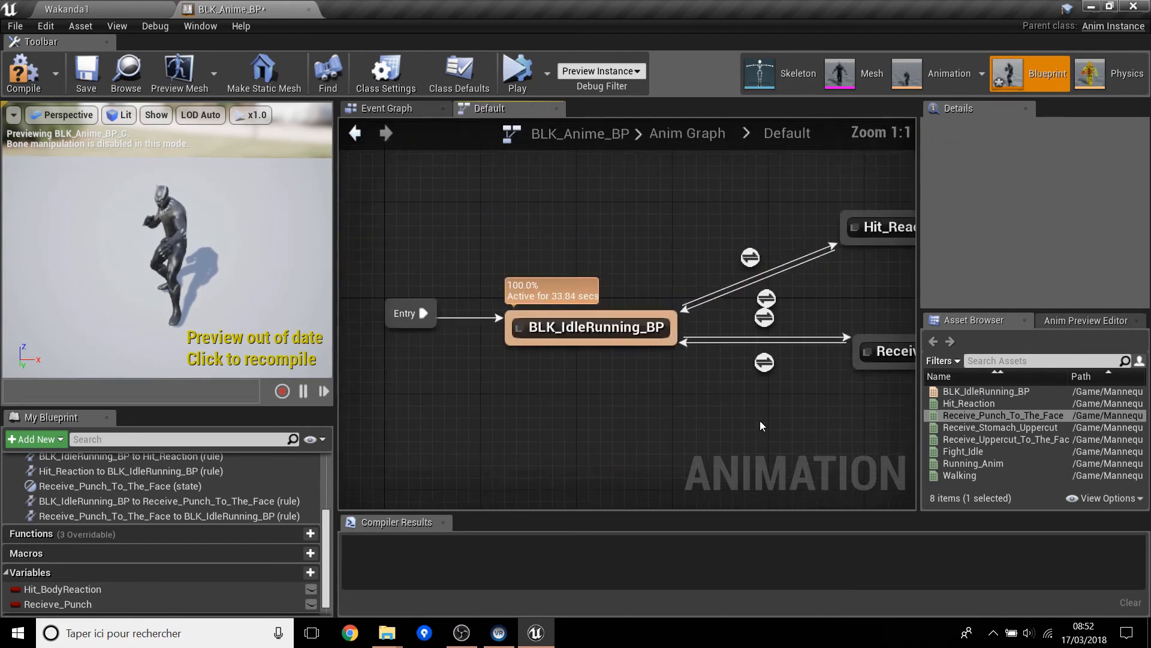
pyautogui.doubleClick(767, 391)
pyautogui.moveTo(58, 603)
pyautogui.mouseDown()
pyautogui.moveTo(255, 591)
pyautogui.moveTo(548, 401)
pyautogui.moveTo(459, 412)
pyautogui.moveTo(557, 409)
pyautogui.mouseUp()
pyautogui.write('not')
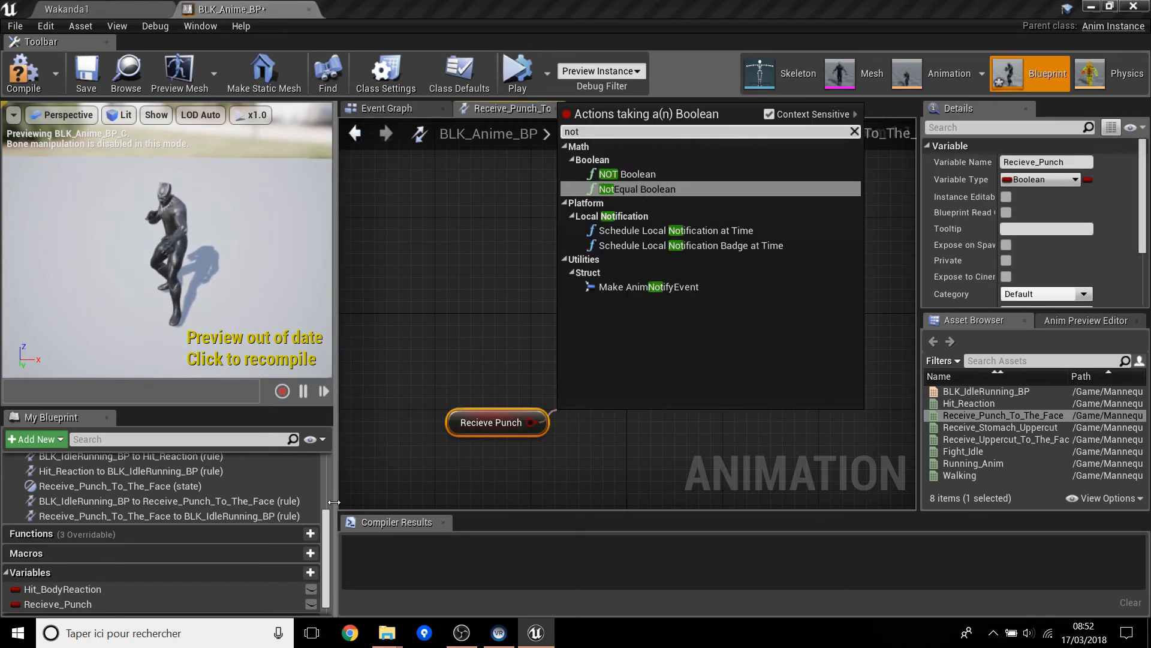
pyautogui.press('Up')
pyautogui.press('Return')
pyautogui.moveTo(641, 423); pyautogui.dragTo(649, 347)
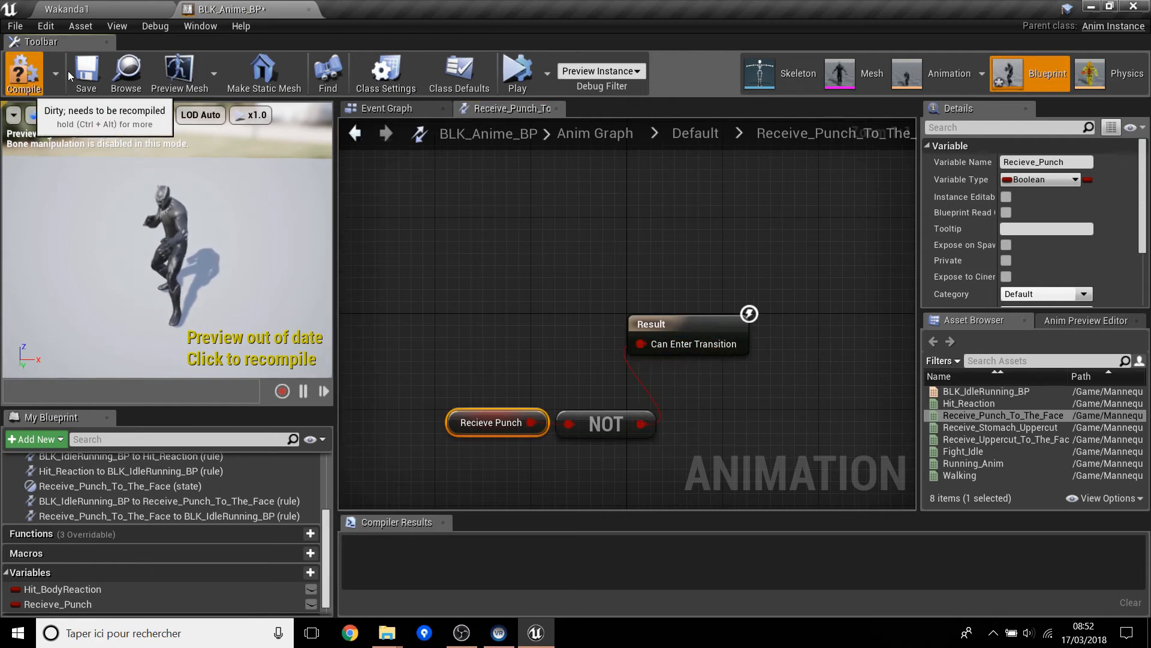
# Step: Compile and save BLK_Anime_BP, keeping its transition rule graph open
pyautogui.click(24, 71)
pyautogui.click(103, 6)
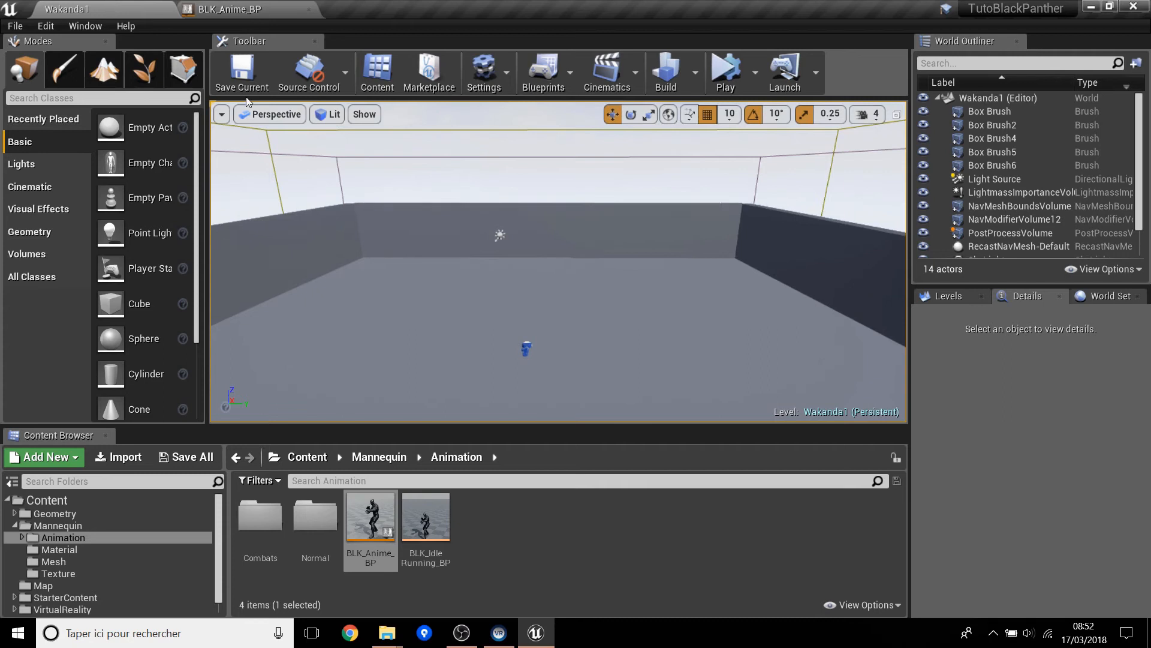
pyautogui.click(264, 8)
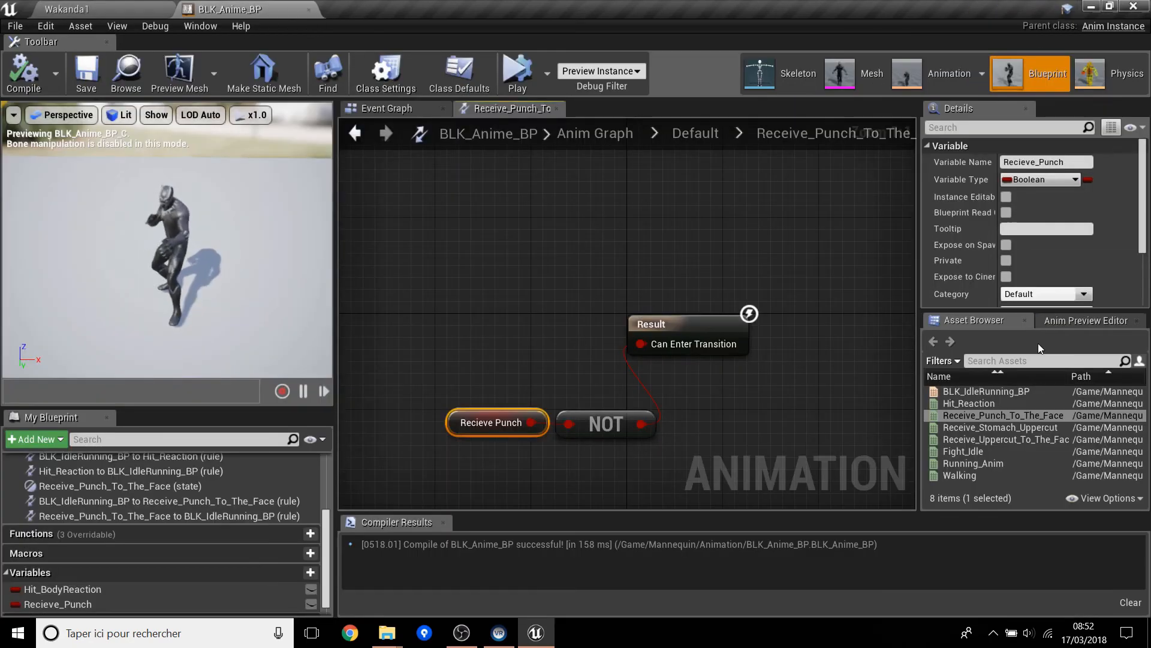
# Step: Test the punch reaction by toggling Recieve Punch on and off in the preview values
pyautogui.click(1090, 320)
pyautogui.click(1041, 405)
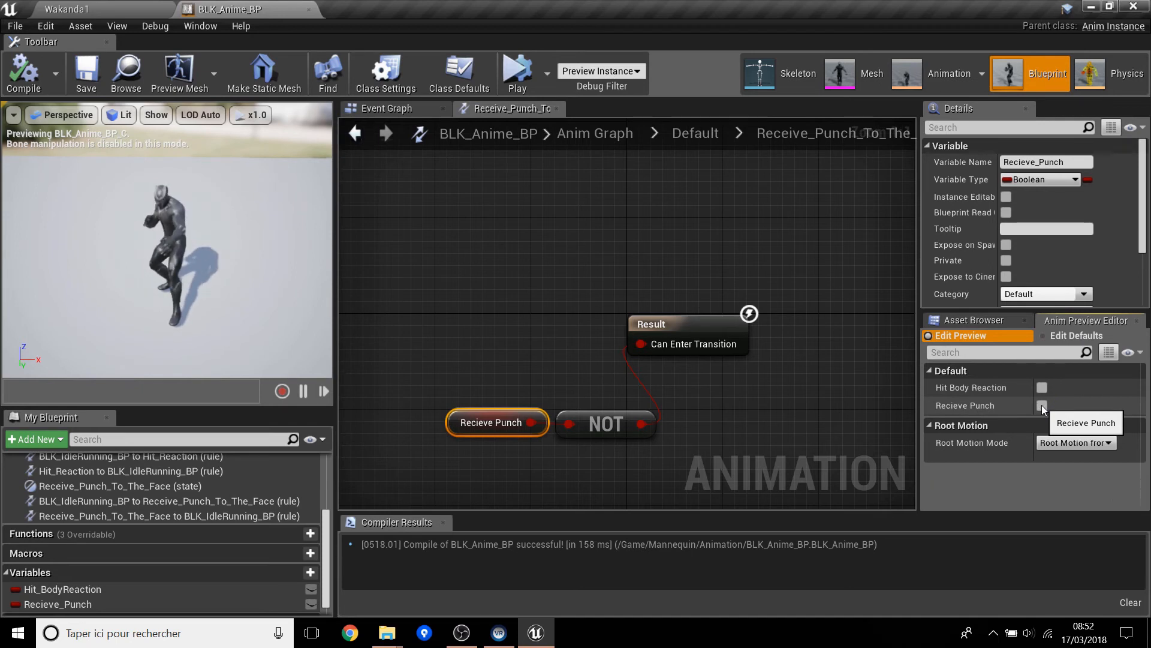
pyautogui.click(1042, 405)
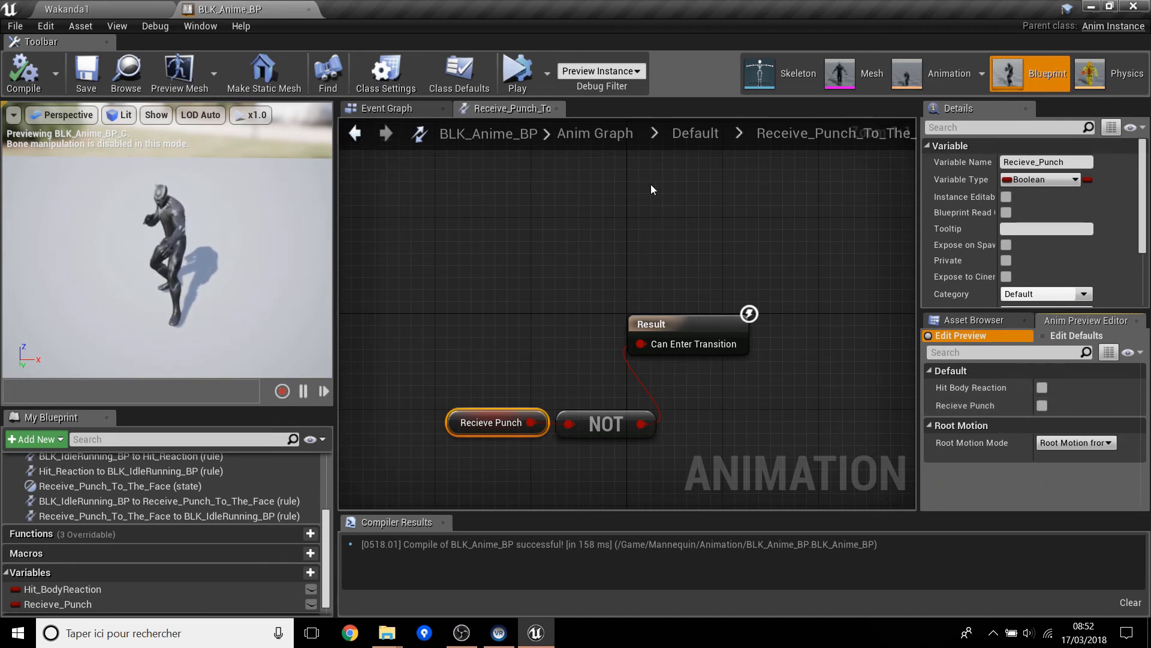
# Step: In the Default state machine, add the Receive_Uppercut_To_The_Face animation as a state and align it below Receive_Punch_To_The_Face
pyautogui.click(695, 134)
pyautogui.moveTo(814, 454); pyautogui.dragTo(678, 355, button='right')
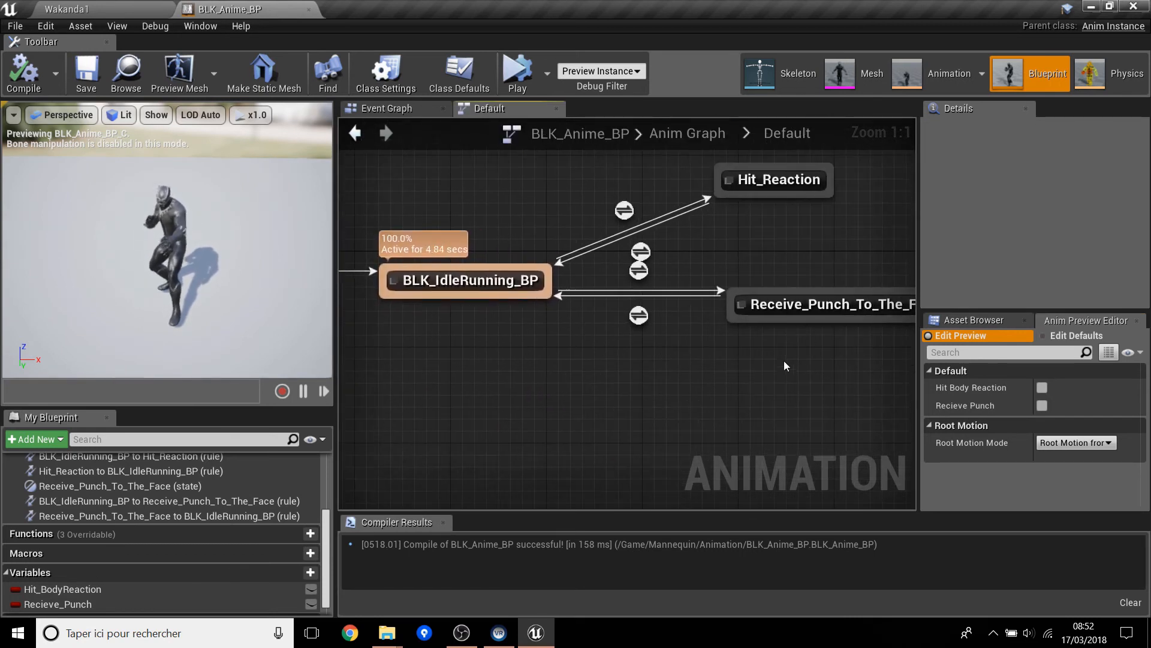
pyautogui.moveTo(786, 364); pyautogui.dragTo(687, 299, button='right')
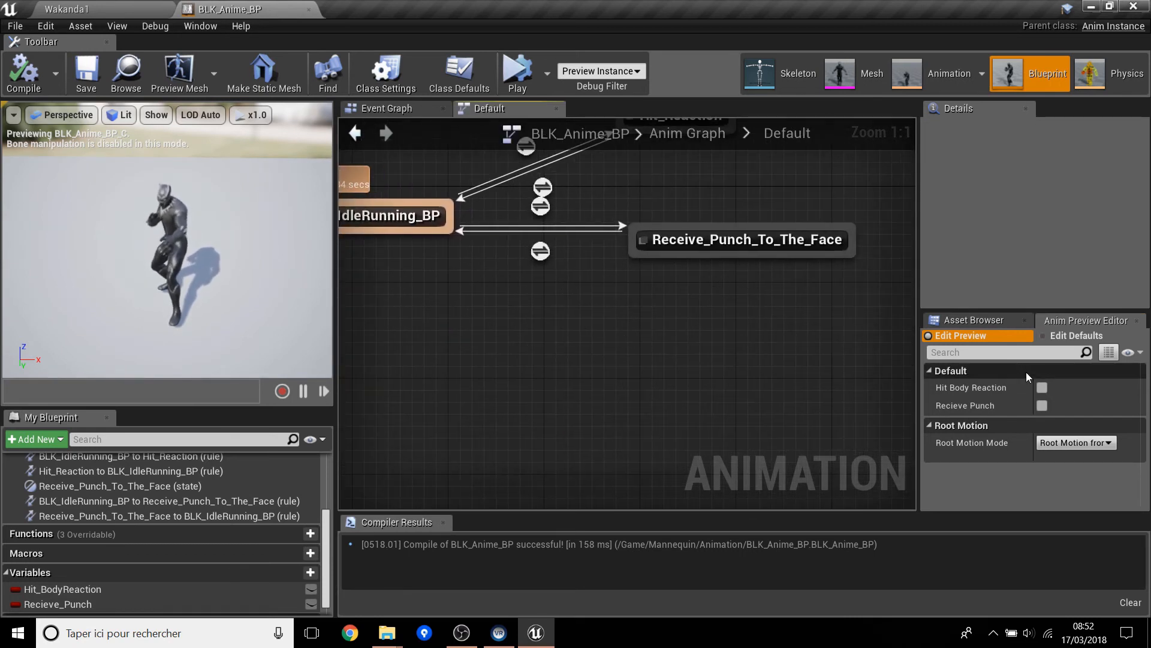
pyautogui.click(974, 320)
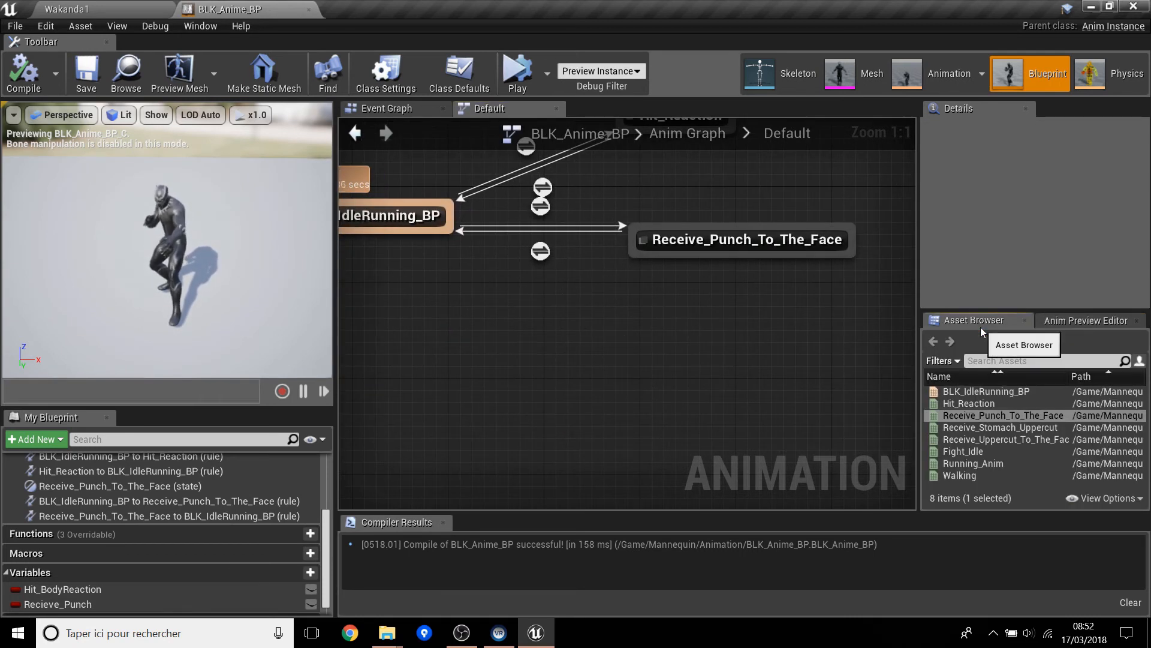
pyautogui.click(1013, 439)
pyautogui.moveTo(1013, 439); pyautogui.dragTo(595, 326)
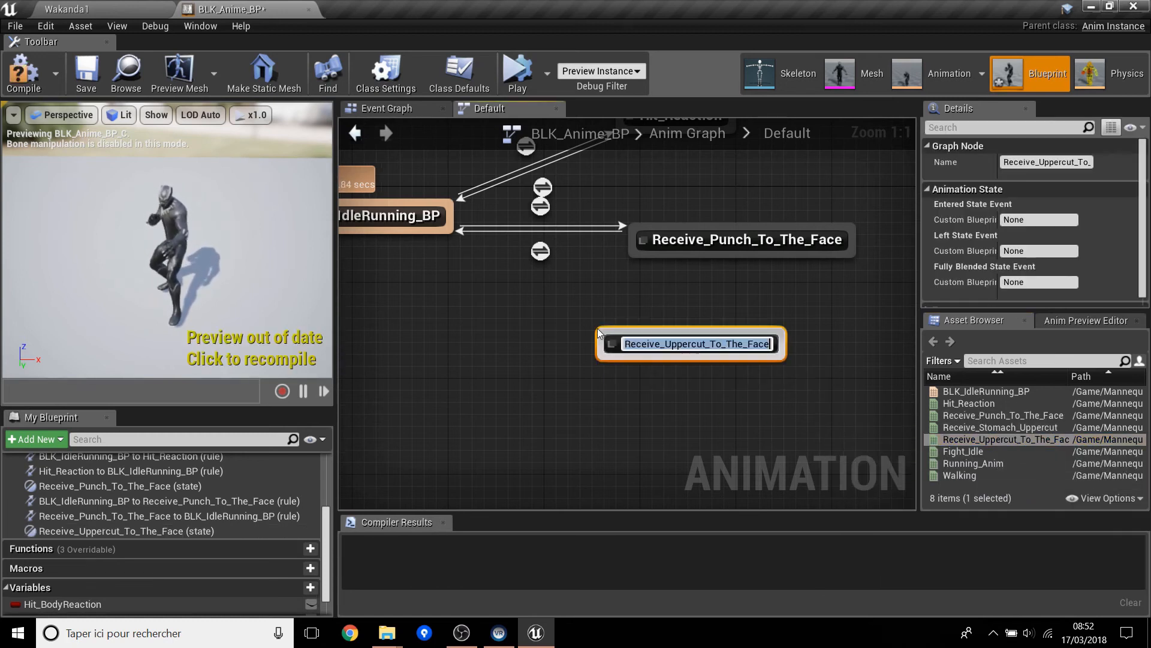
pyautogui.click(635, 386)
pyautogui.moveTo(680, 344); pyautogui.dragTo(731, 344)
pyautogui.moveTo(614, 410); pyautogui.dragTo(643, 475, button='right')
pyautogui.moveTo(771, 414); pyautogui.dragTo(748, 404)
# Step: Link BLK_IdleRunning_BP and Receive_Uppercut_To_The_Face with transitions in both directions
pyautogui.click(461, 305)
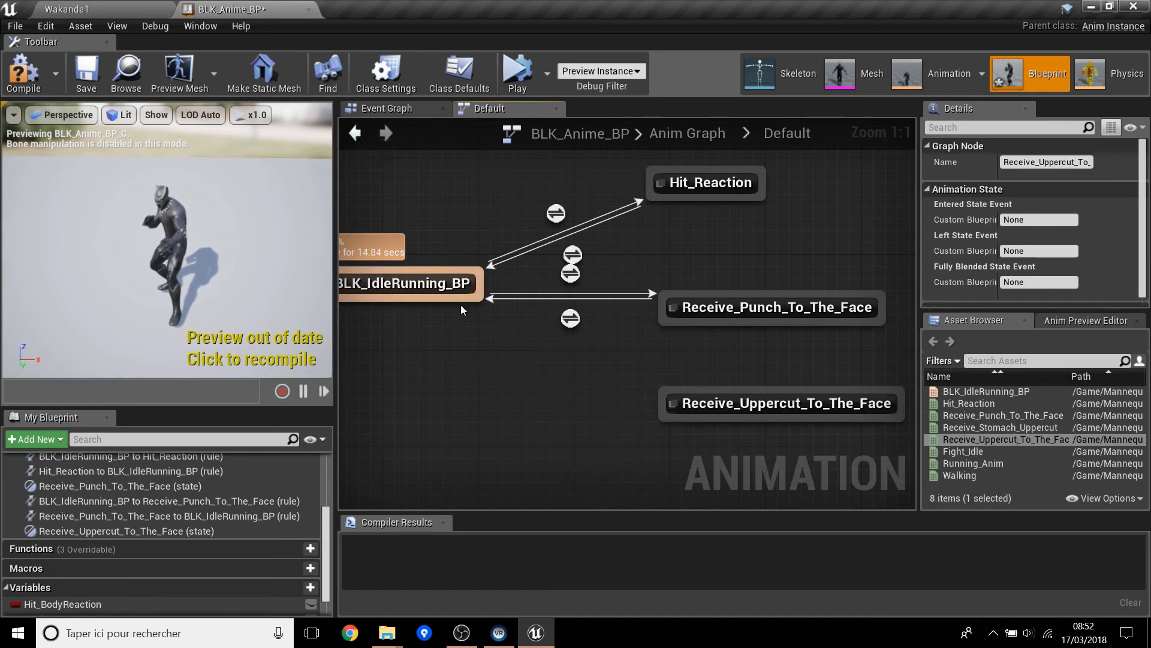
pyautogui.moveTo(463, 303); pyautogui.dragTo(667, 389)
pyautogui.moveTo(463, 302)
pyautogui.mouseDown()
pyautogui.moveTo(586, 388)
pyautogui.moveTo(663, 411)
pyautogui.moveTo(666, 396)
pyautogui.moveTo(447, 314)
pyautogui.moveTo(447, 303)
pyautogui.mouseUp()
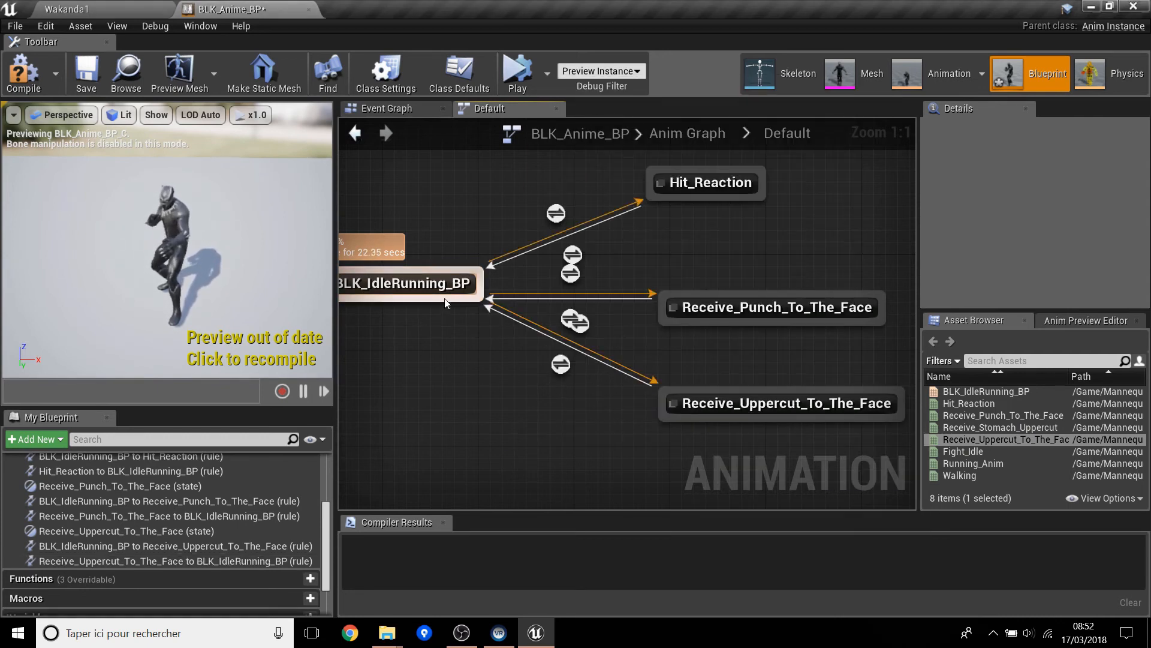
# Step: Open the BLK_IdleRunning_BP to Receive_Uppercut_To_The_Face rule and create a Boolean variable named Upper_Punch
pyautogui.doubleClick(589, 326)
pyautogui.scroll(-2, 178, 577)
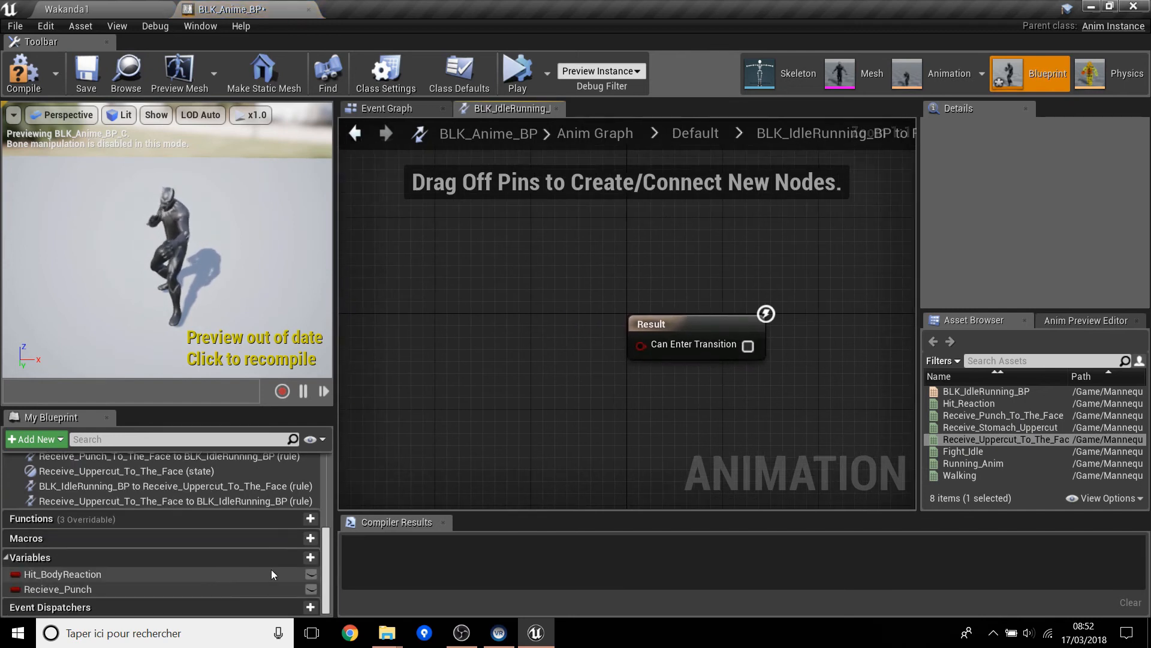
pyautogui.click(307, 558)
pyautogui.write('Upper_Pu')
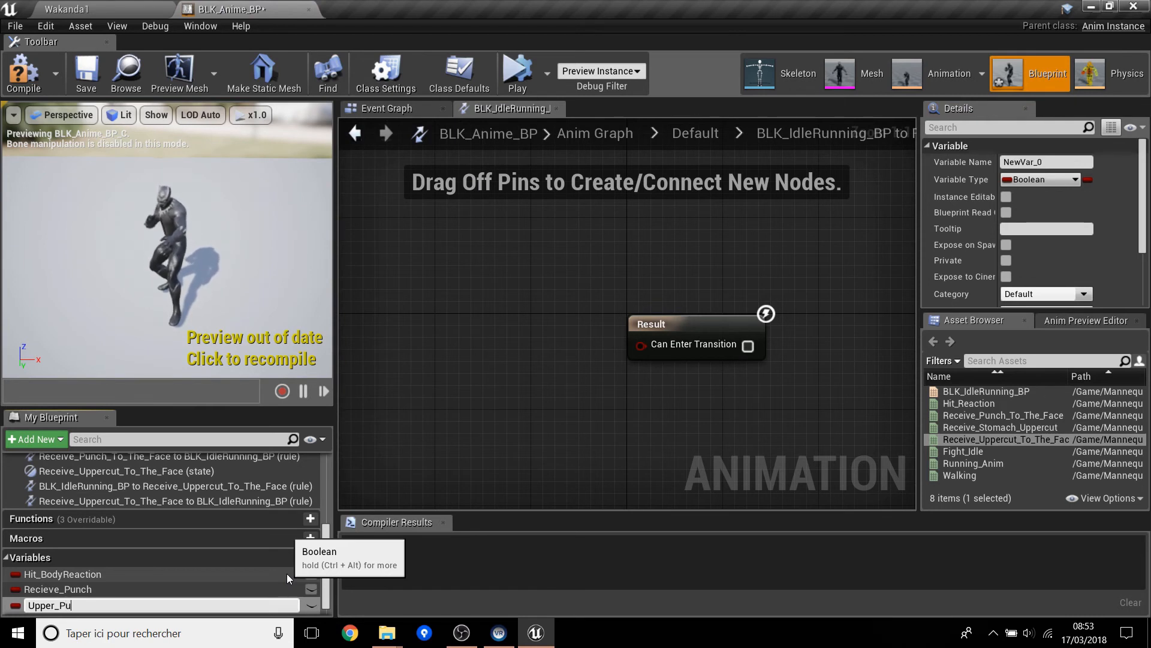
pyautogui.write('nch')
pyautogui.press('Return')
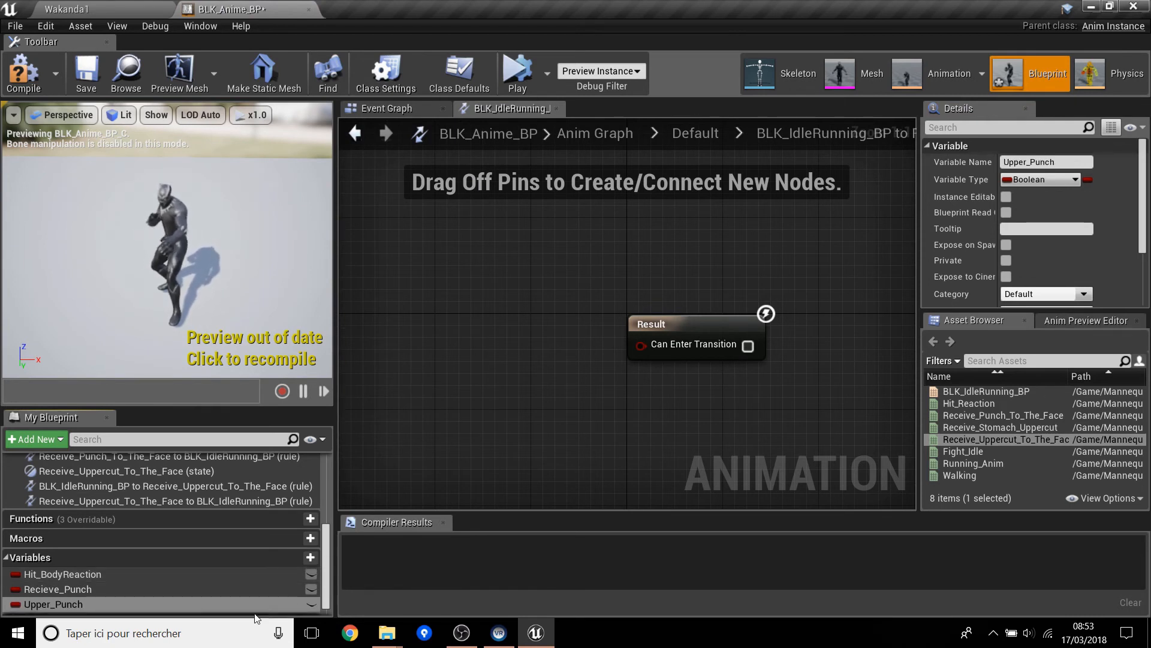
# Step: Connect an Upper_Punch getter to Can Enter Transition in this rule and compile the blueprint
pyautogui.moveTo(168, 609); pyautogui.dragTo(640, 344)
pyautogui.click(544, 424)
pyautogui.click(23, 72)
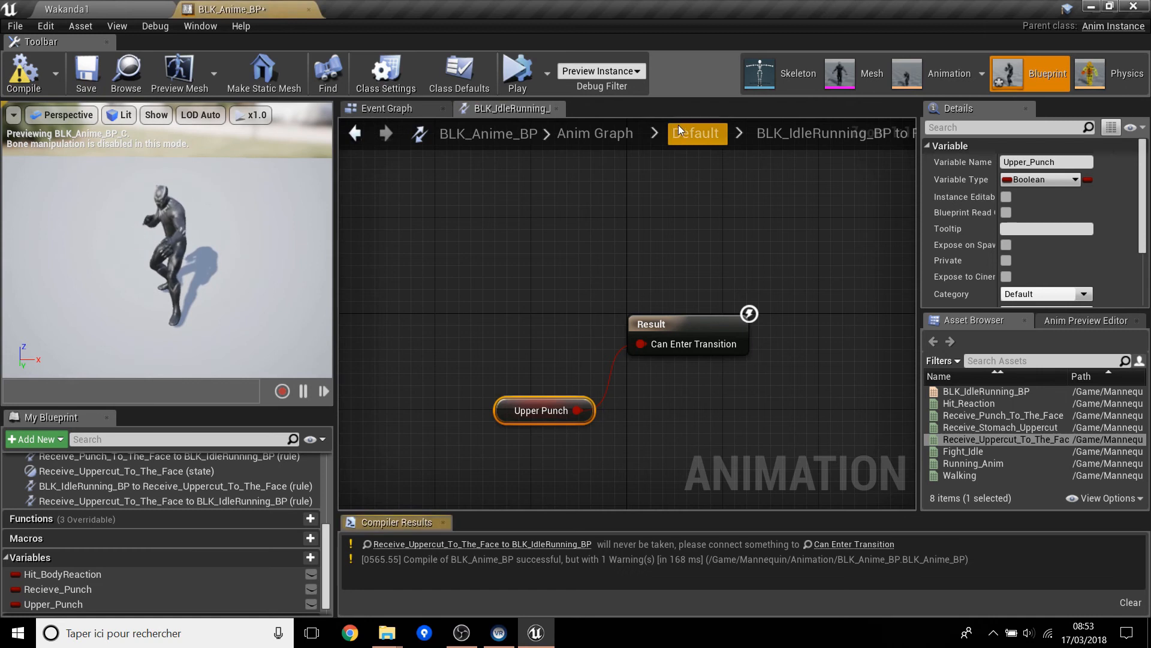
# Step: Open the transition rule from Receive_Uppercut_To_The_Face back to BLK_IdleRunning_BP and place an Upper_Punch getter in it
pyautogui.click(692, 133)
pyautogui.moveTo(739, 405); pyautogui.dragTo(622, 401, button='right')
pyautogui.click(643, 388)
pyautogui.doubleClick(646, 389)
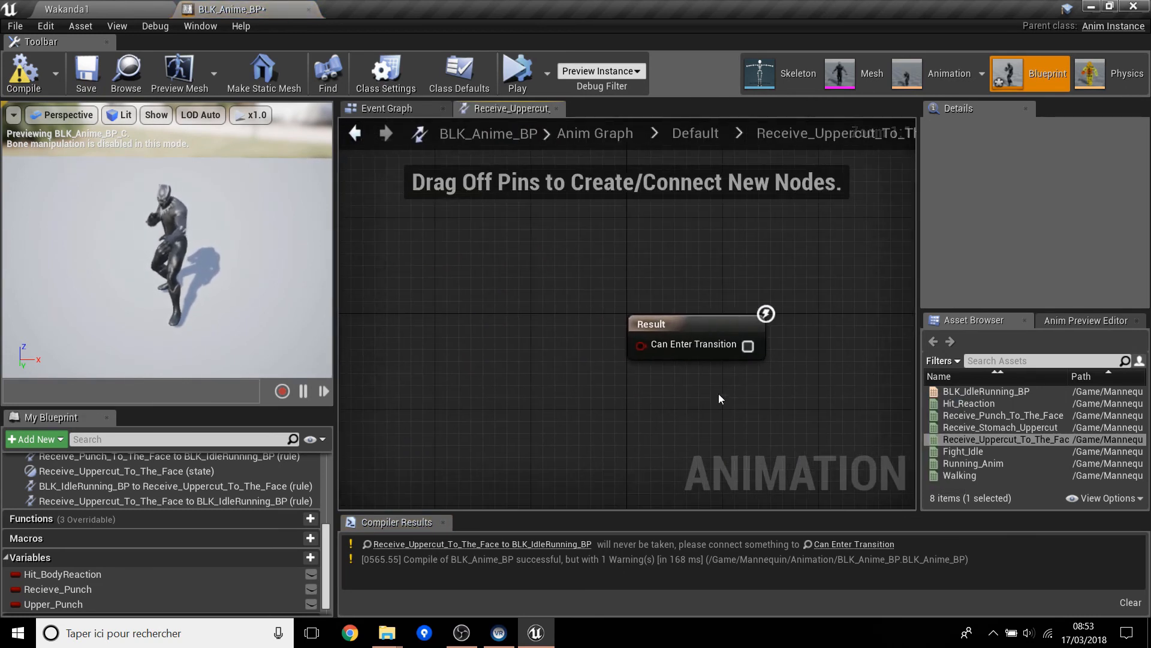
pyautogui.moveTo(552, 445); pyautogui.dragTo(621, 412, button='right')
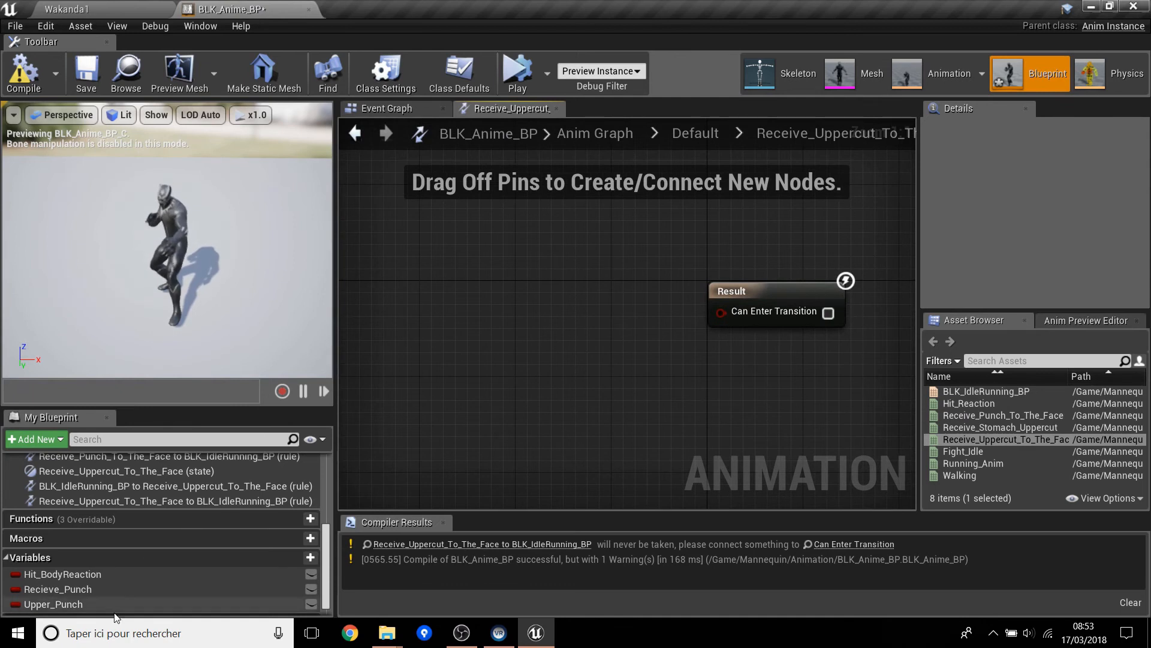
pyautogui.moveTo(116, 609); pyautogui.dragTo(538, 371)
pyautogui.click(551, 386)
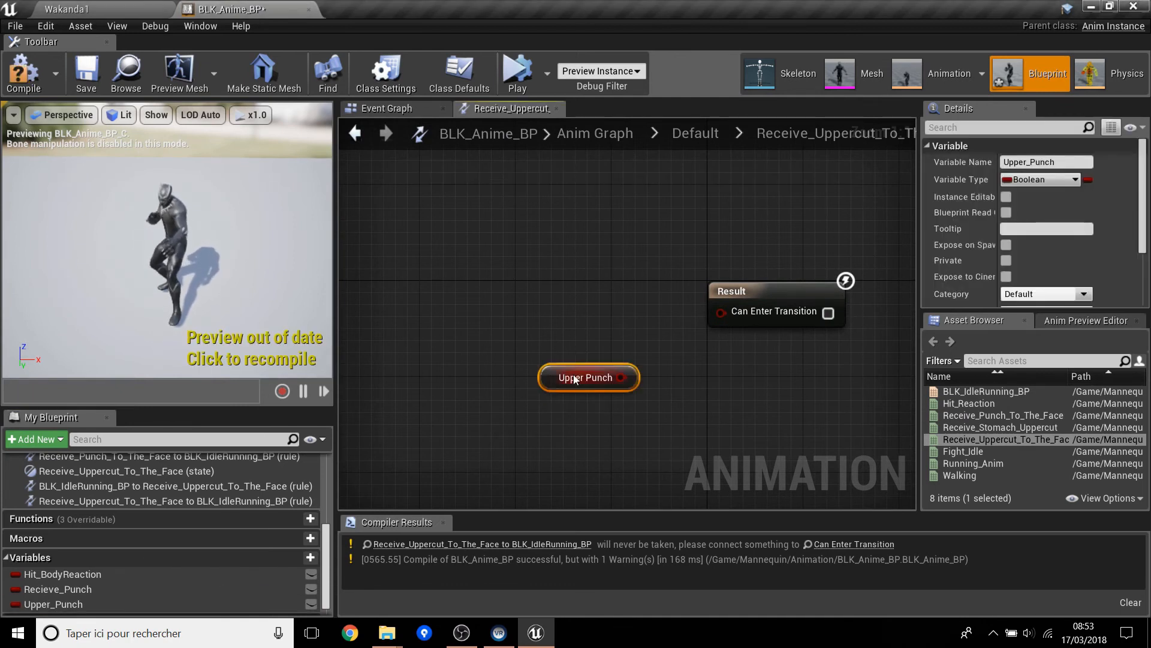
# Step: Route the Upper_Punch getter through a NOT Boolean node into Can Enter Transition, then compile and save the blueprint
pyautogui.moveTo(652, 367); pyautogui.dragTo(653, 367)
pyautogui.write('not')
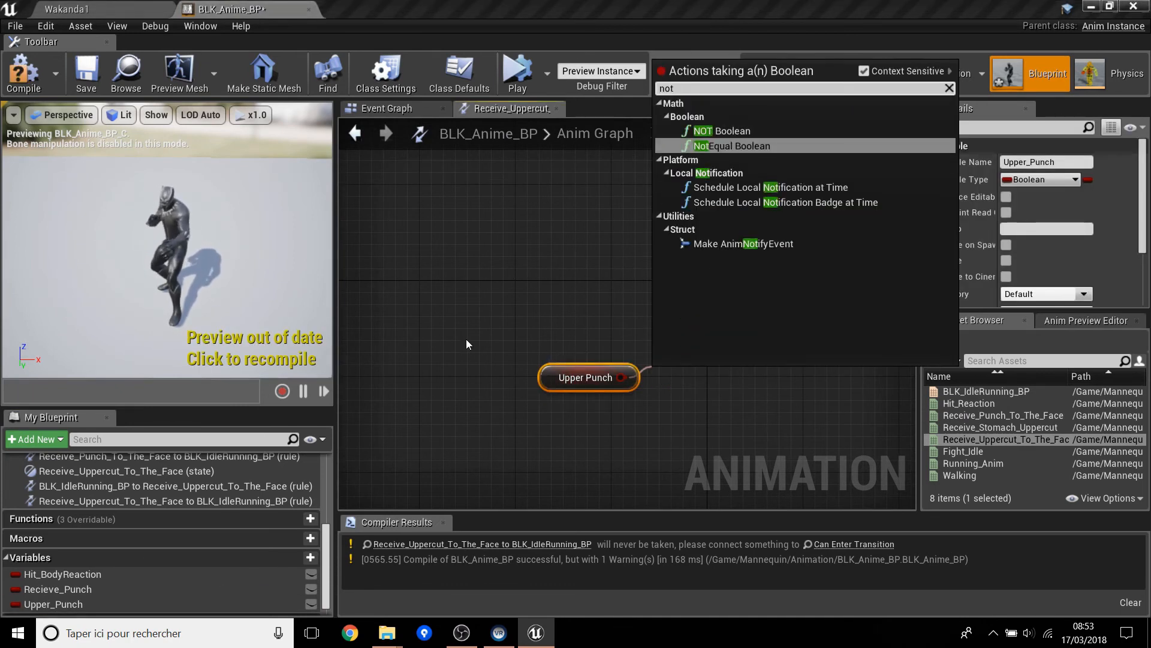
pyautogui.click(739, 130)
pyautogui.moveTo(734, 382); pyautogui.dragTo(733, 313)
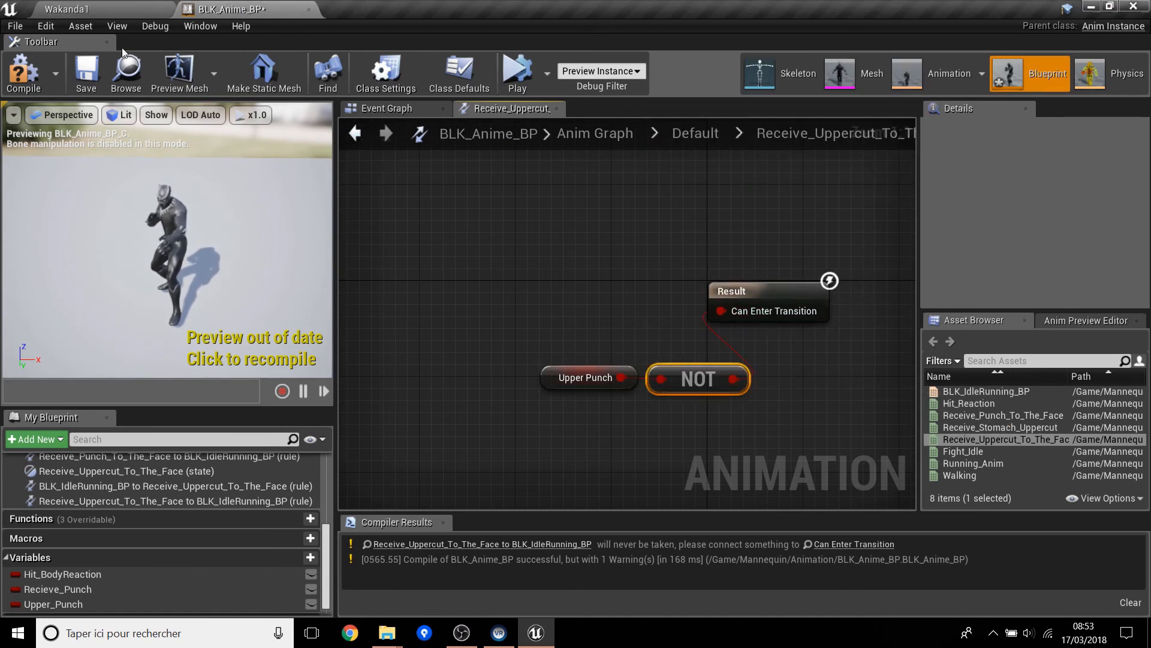
pyautogui.click(38, 86)
pyautogui.click(89, 78)
pyautogui.moveTo(771, 387); pyautogui.dragTo(728, 328, button='right')
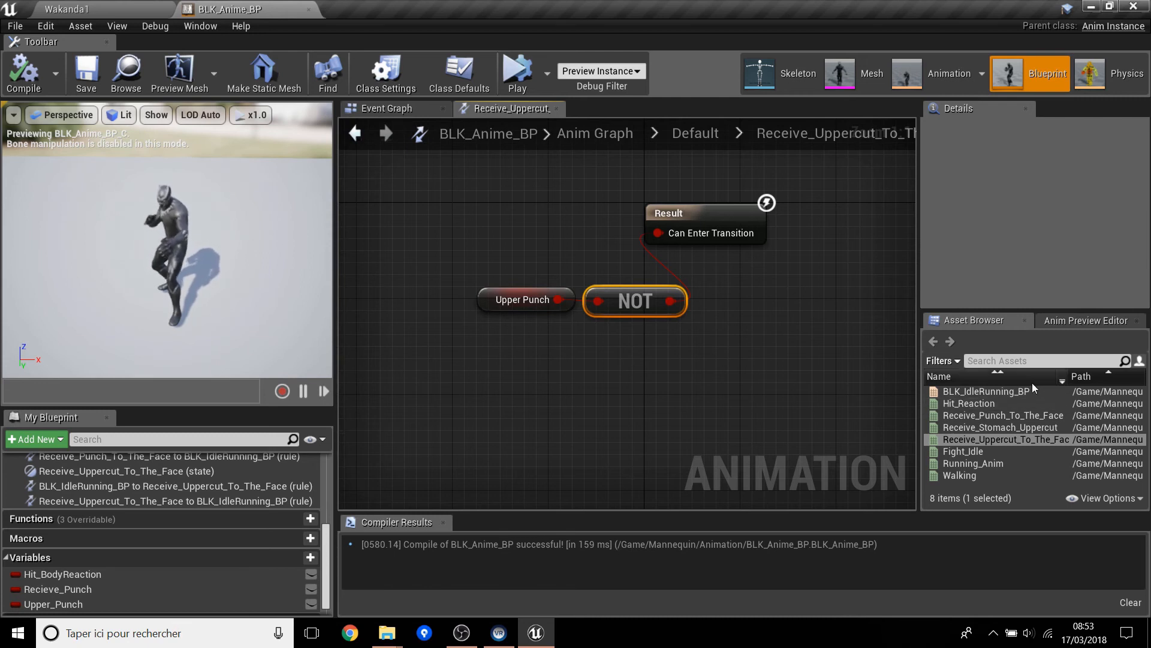
# Step: Add the Receive_Stomach_Uppercut animation as a state in the Default state machine and link it with BLK_IdleRunning_BP in both directions
pyautogui.click(998, 428)
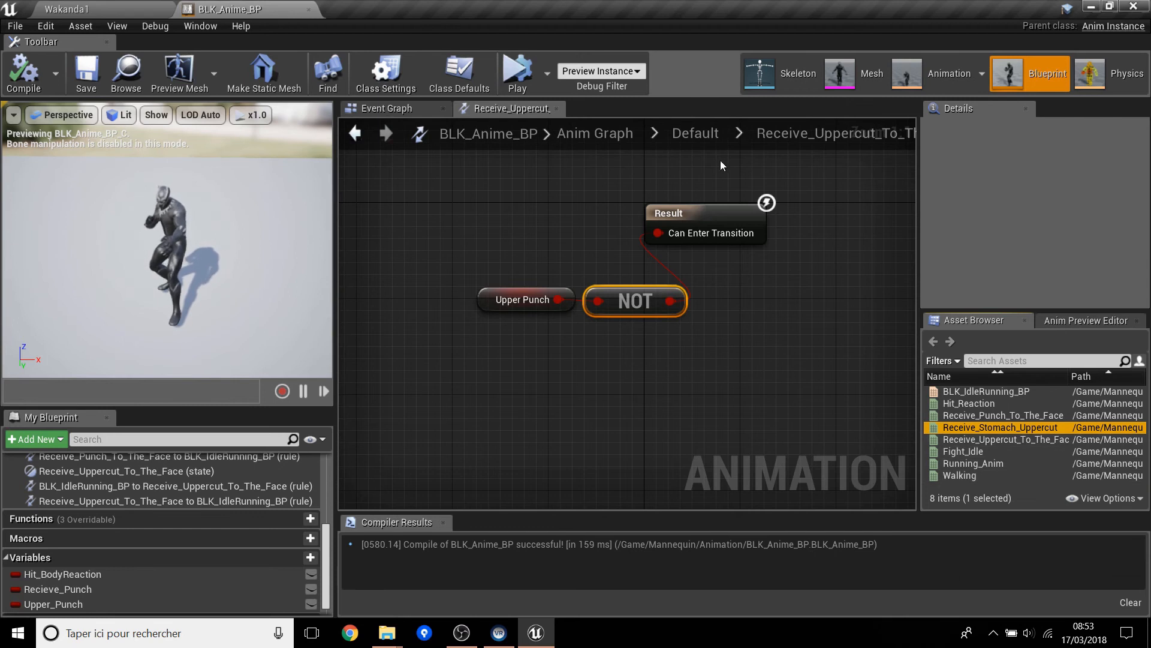
pyautogui.click(701, 142)
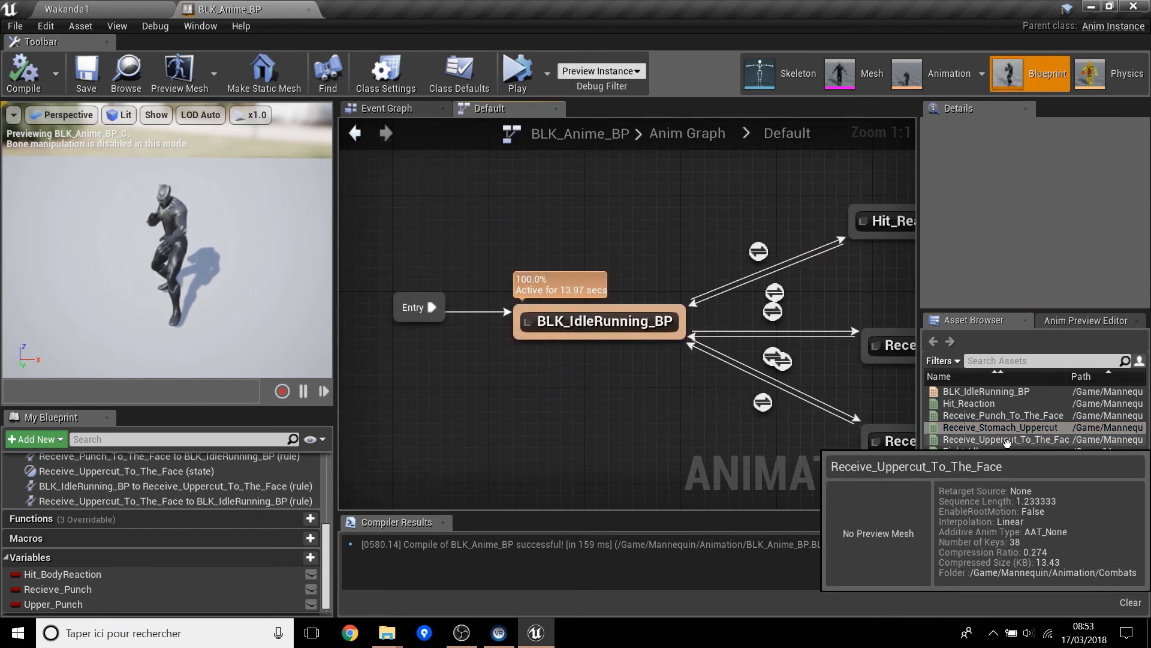
pyautogui.moveTo(1000, 428); pyautogui.dragTo(689, 456)
pyautogui.click(657, 416)
pyautogui.moveTo(657, 416); pyautogui.dragTo(577, 258, button='right')
pyautogui.moveTo(691, 319); pyautogui.dragTo(745, 380)
pyautogui.moveTo(547, 181)
pyautogui.mouseDown()
pyautogui.moveTo(693, 313)
pyautogui.moveTo(727, 360)
pyautogui.moveTo(530, 178)
pyautogui.mouseUp()
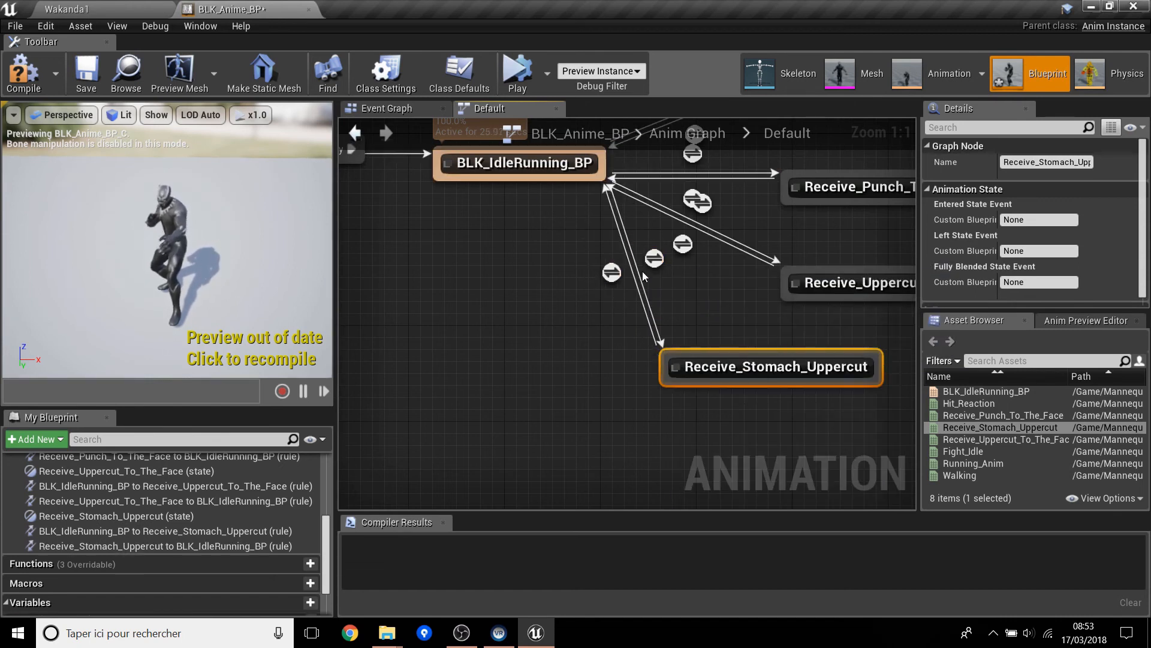
# Step: Open the transition rule from BLK_IdleRunning_BP to Receive_Stomach_Uppercut and create a Boolean variable named Stomach_Uppercut
pyautogui.click(654, 258)
pyautogui.doubleClick(655, 258)
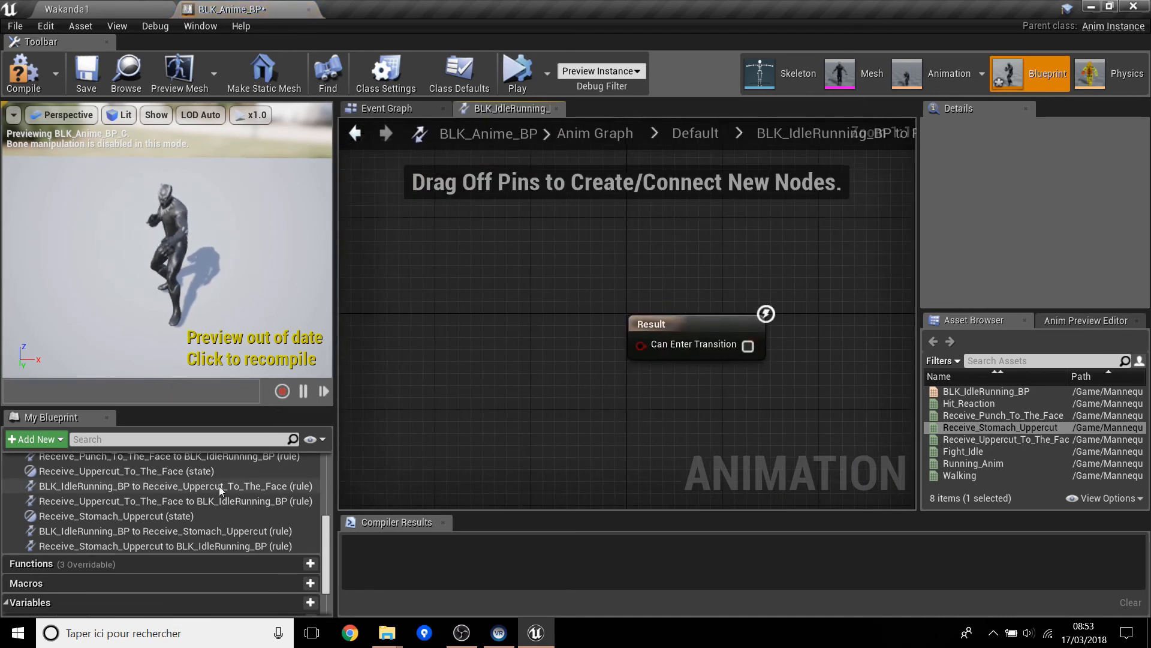
pyautogui.click(184, 531)
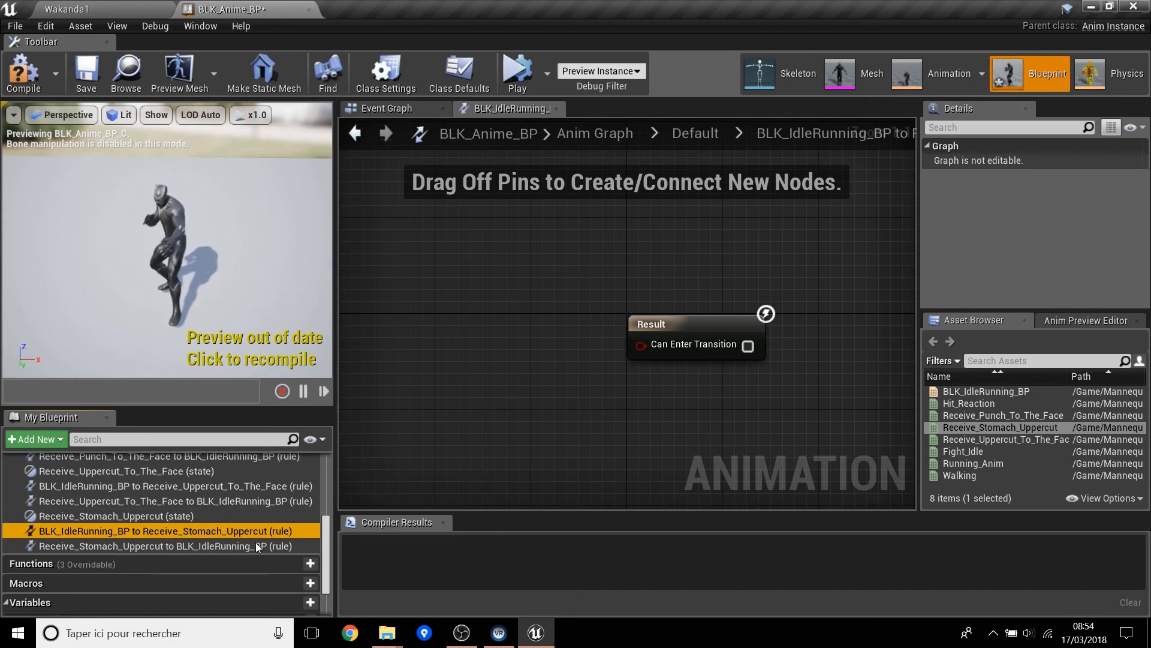
pyautogui.scroll(-2, 206, 581)
pyautogui.click(308, 542)
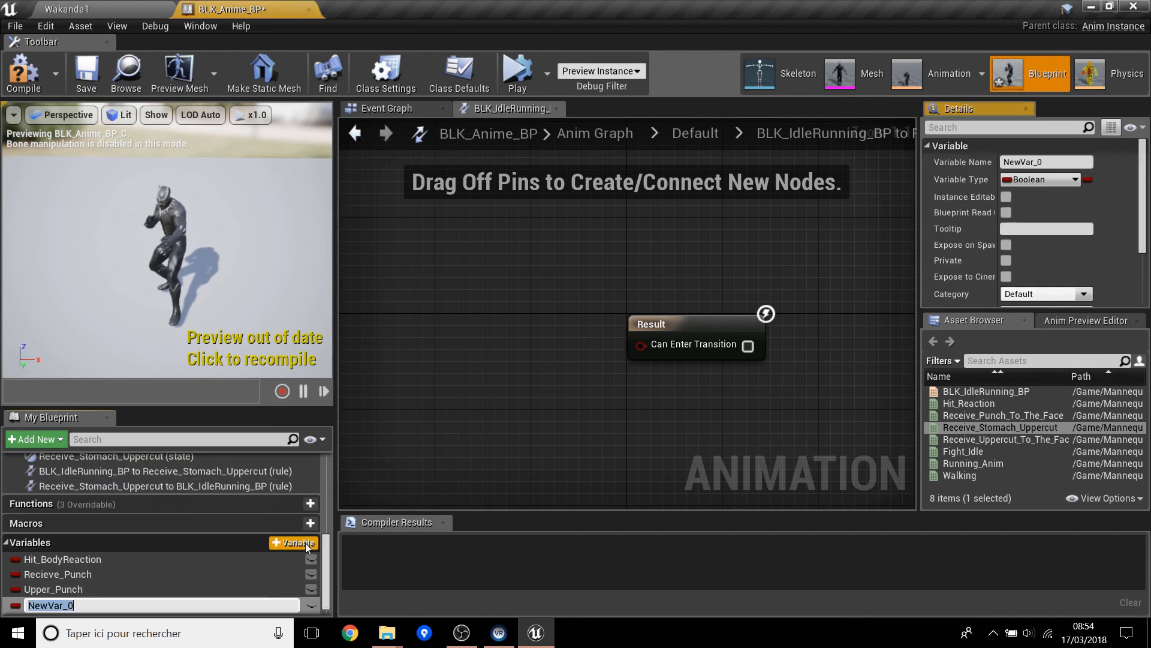
pyautogui.write('Stoma')
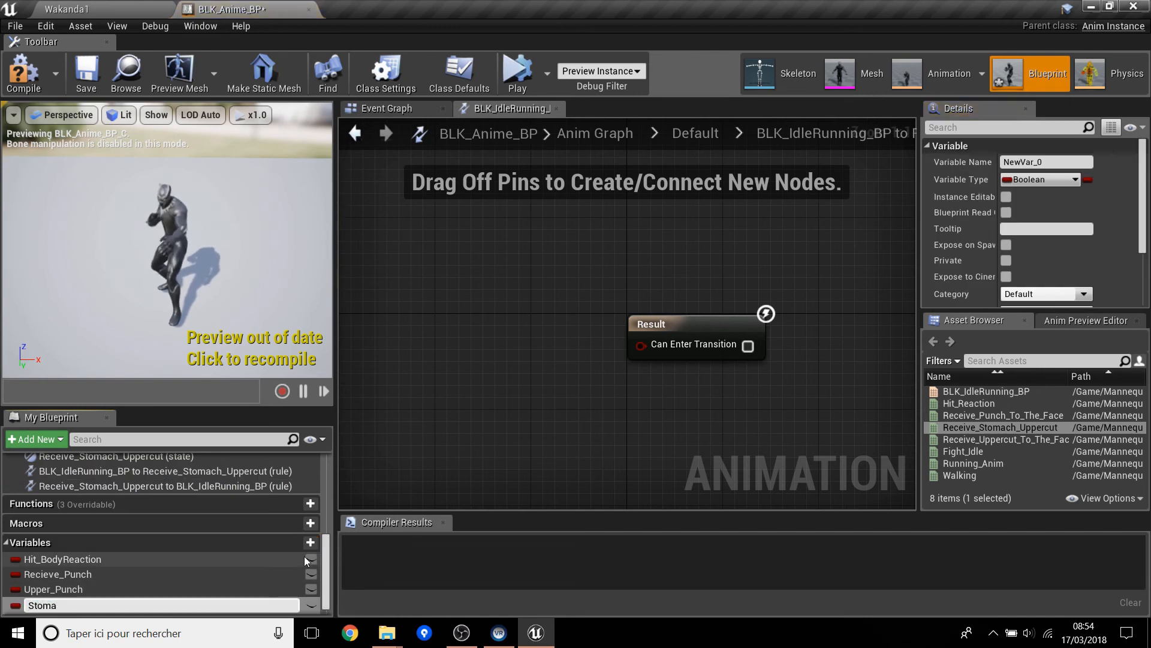
pyautogui.write('ch_Uppercut')
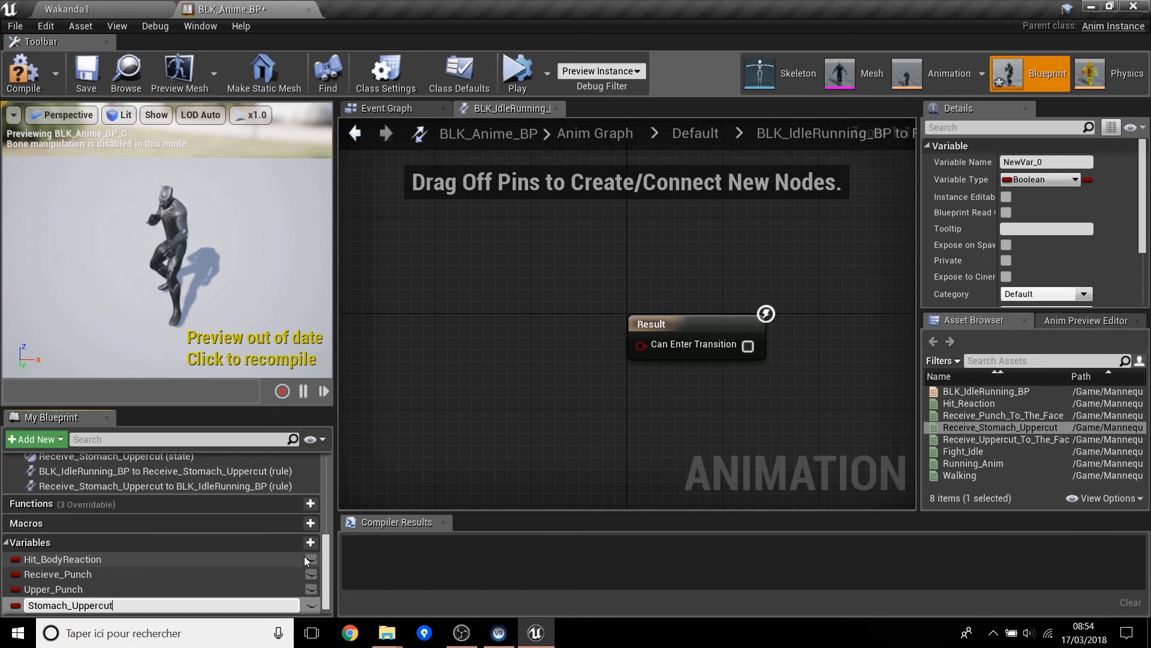
pyautogui.press('Return')
# Step: Place a Stomach_Uppercut getter in this rule and connect it to Can Enter Transition
pyautogui.moveTo(110, 604); pyautogui.dragTo(481, 398)
pyautogui.click(504, 415)
pyautogui.moveTo(604, 365); pyautogui.dragTo(524, 426, button='right')
pyautogui.moveTo(502, 472); pyautogui.dragTo(560, 405)
# Step: Open the transition rule from Receive_Stomach_Uppercut back to BLK_IdleRunning_BP and place a Stomach_Uppercut getter in it
pyautogui.click(677, 131)
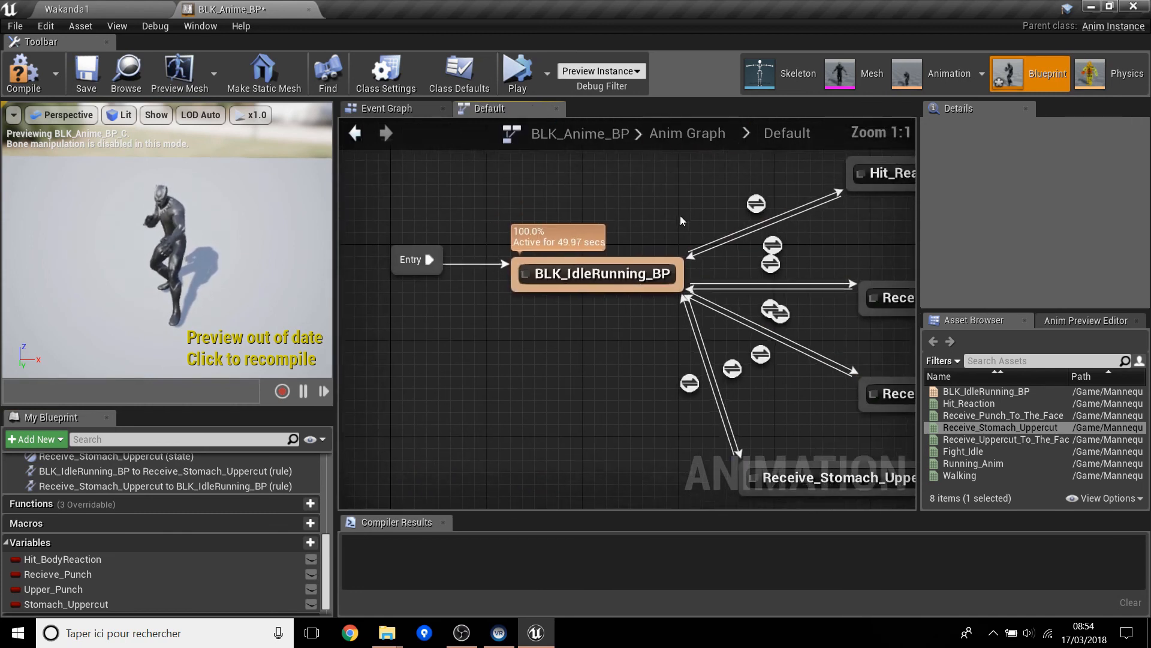
pyautogui.doubleClick(693, 389)
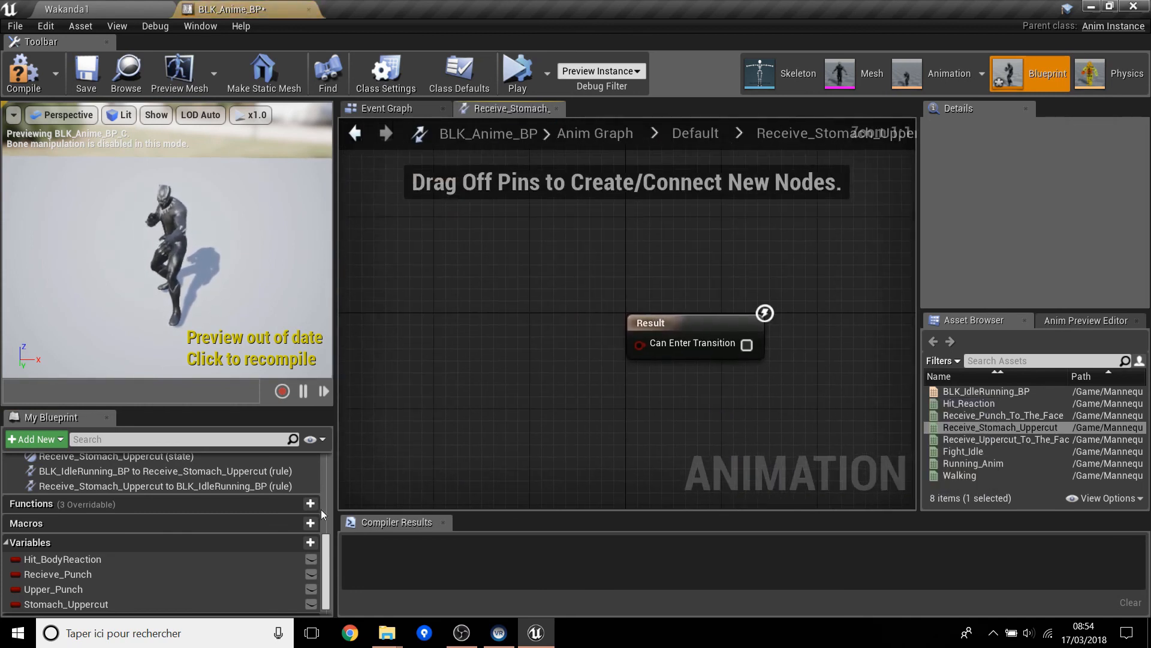
pyautogui.moveTo(116, 606); pyautogui.dragTo(561, 464)
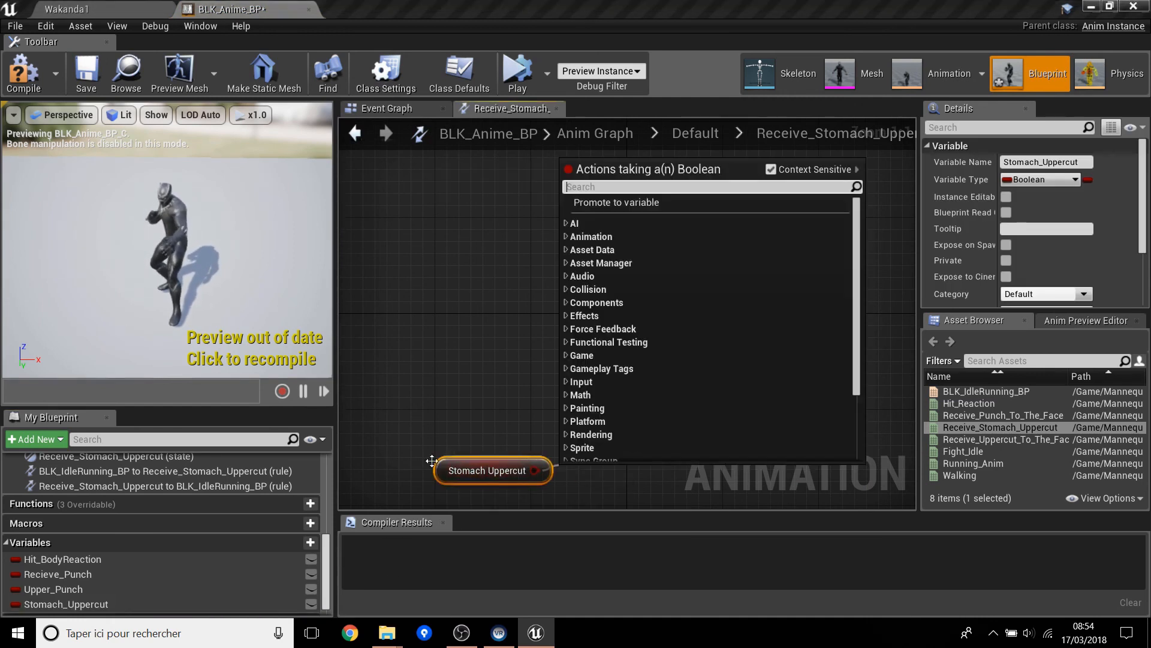
# Step: Route the Stomach_Uppercut getter through a NOT Boolean node into Can Enter Transition, then compile the blueprint
pyautogui.write('not')
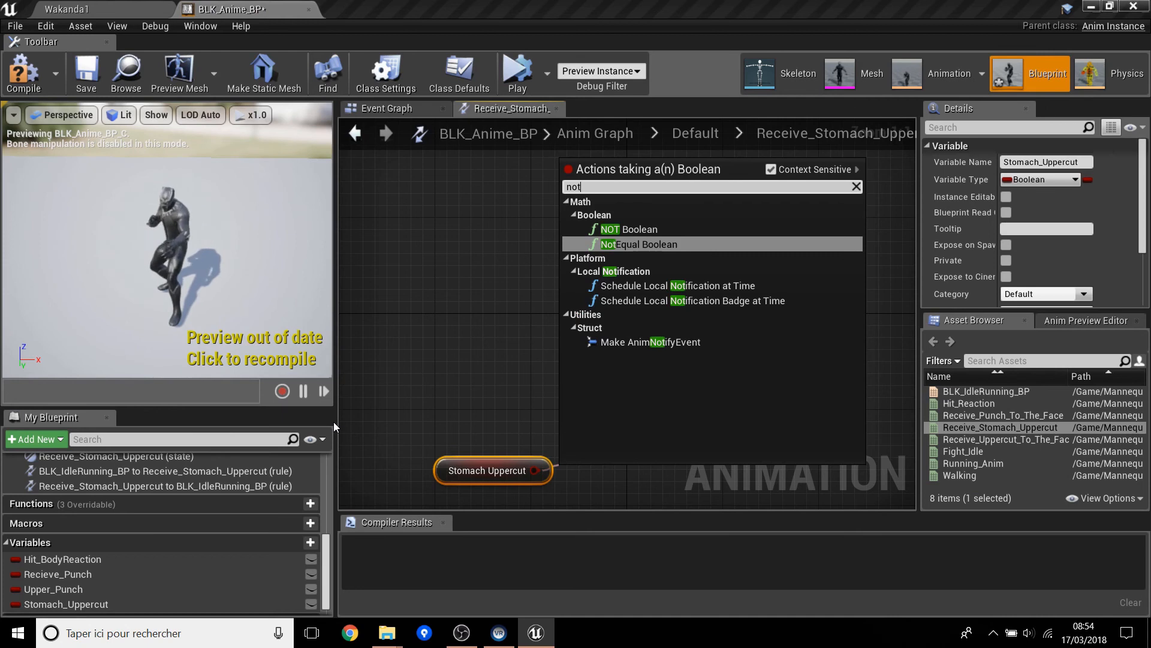
pyautogui.press('Return')
pyautogui.moveTo(642, 483); pyautogui.dragTo(646, 349)
pyautogui.moveTo(607, 483); pyautogui.dragTo(606, 460)
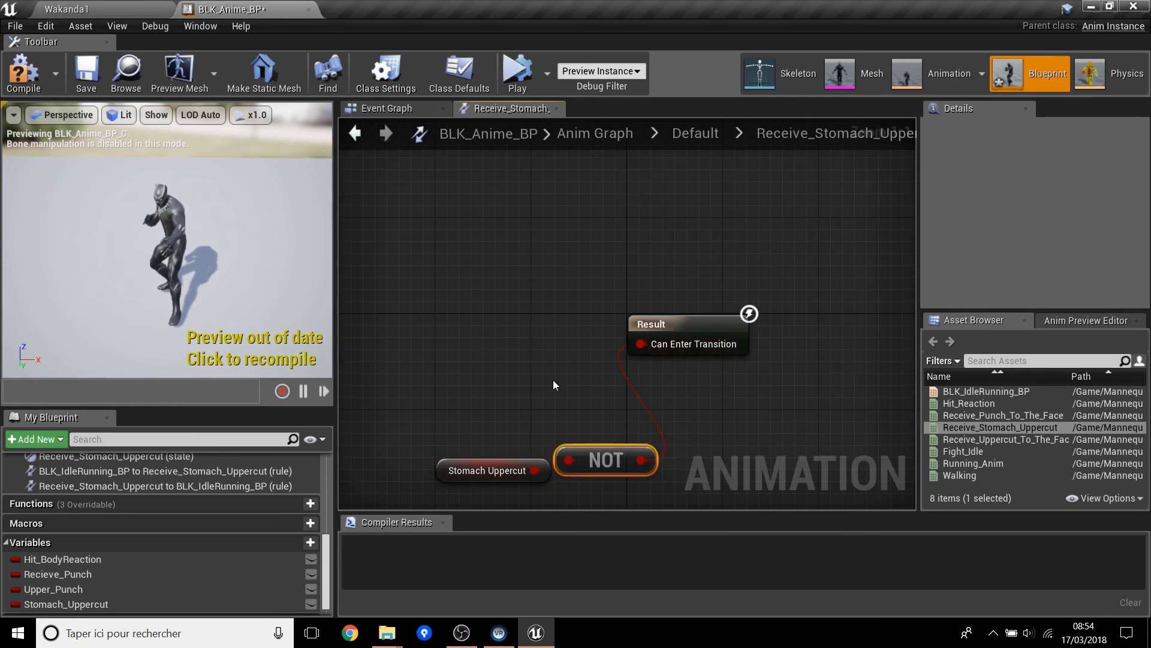
pyautogui.click(24, 72)
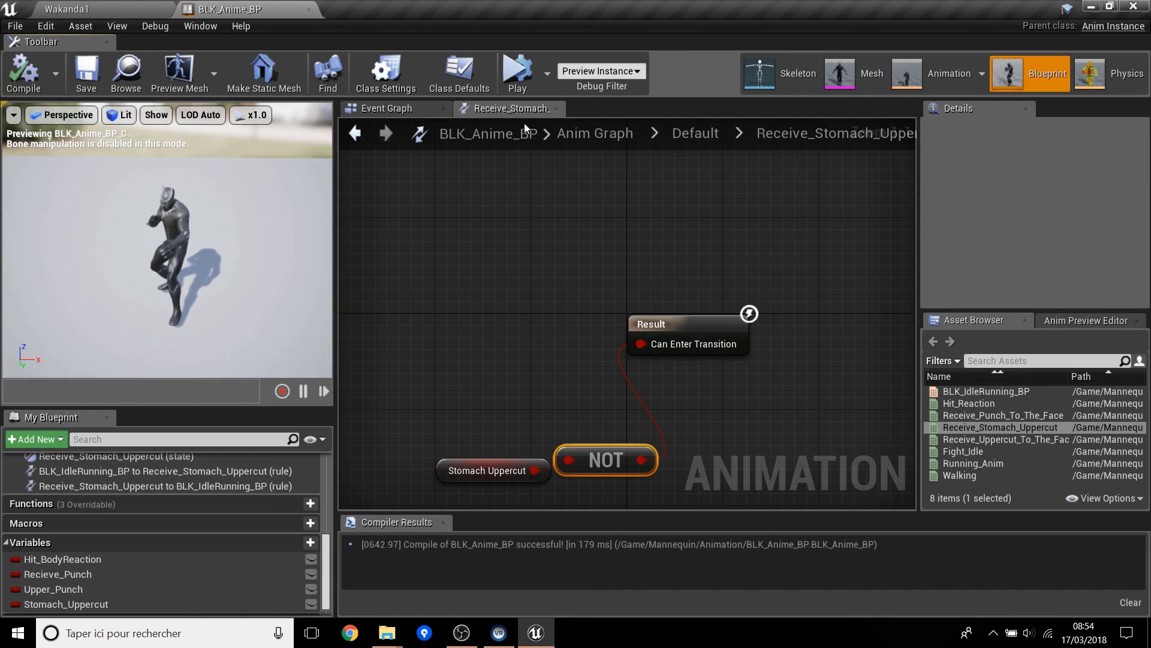
# Step: Widen the preview viewport and test the Hit Body Reaction and Recieve Punch preview values by enabling and disabling each one
pyautogui.click(1074, 319)
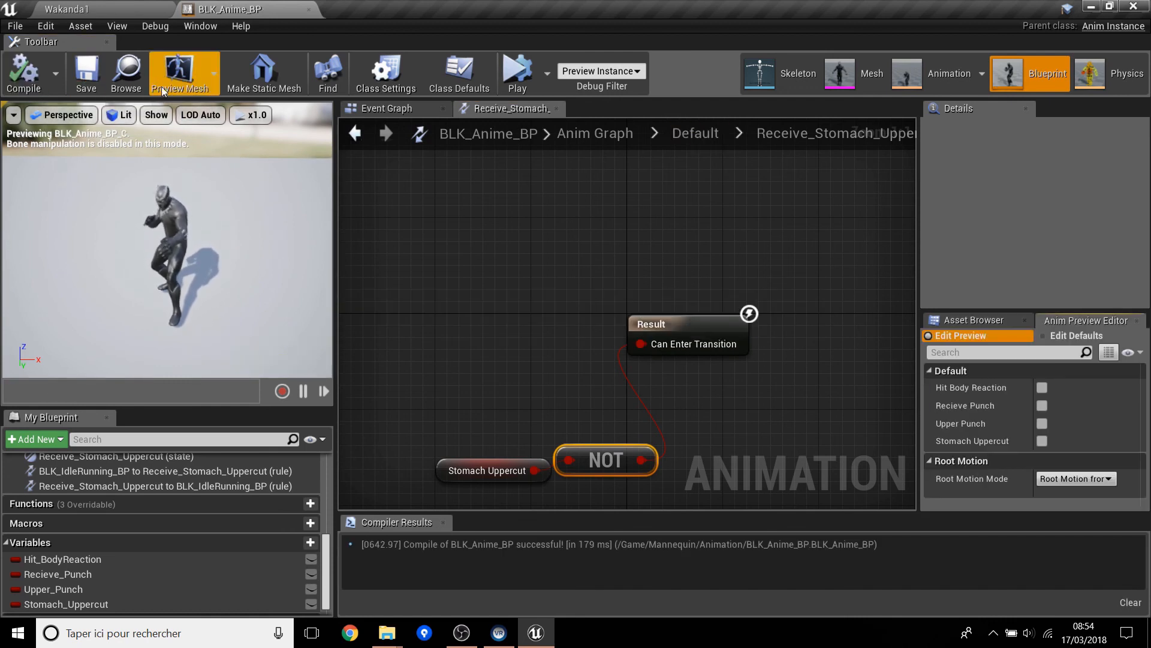
pyautogui.moveTo(334, 194); pyautogui.dragTo(539, 206)
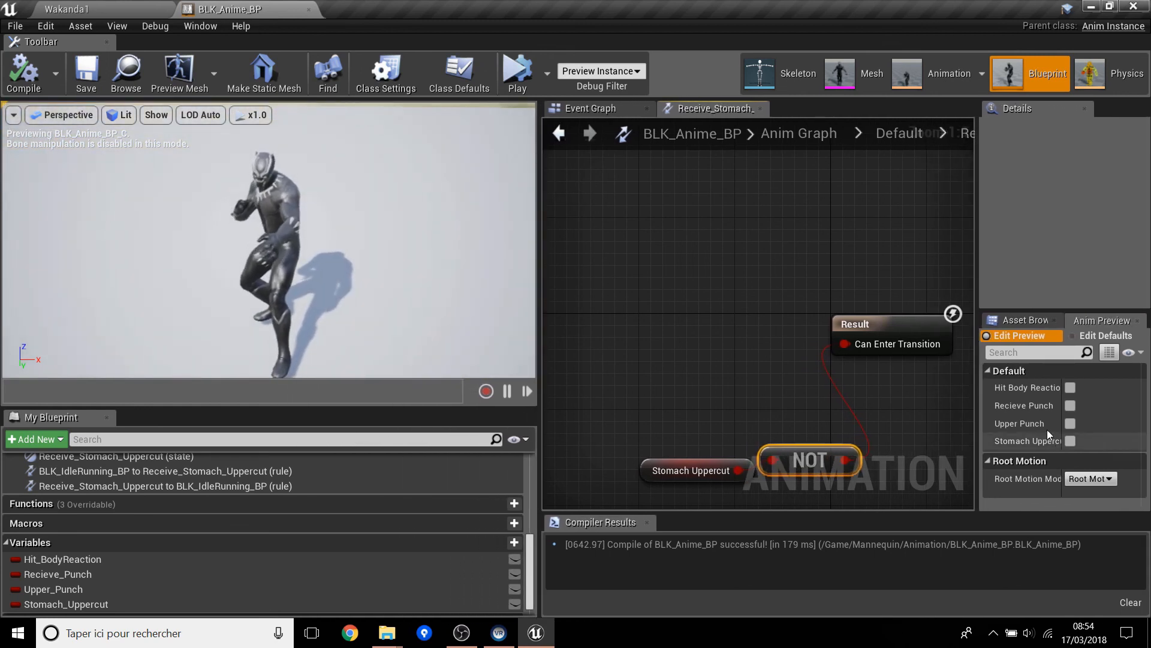
pyautogui.click(1070, 387)
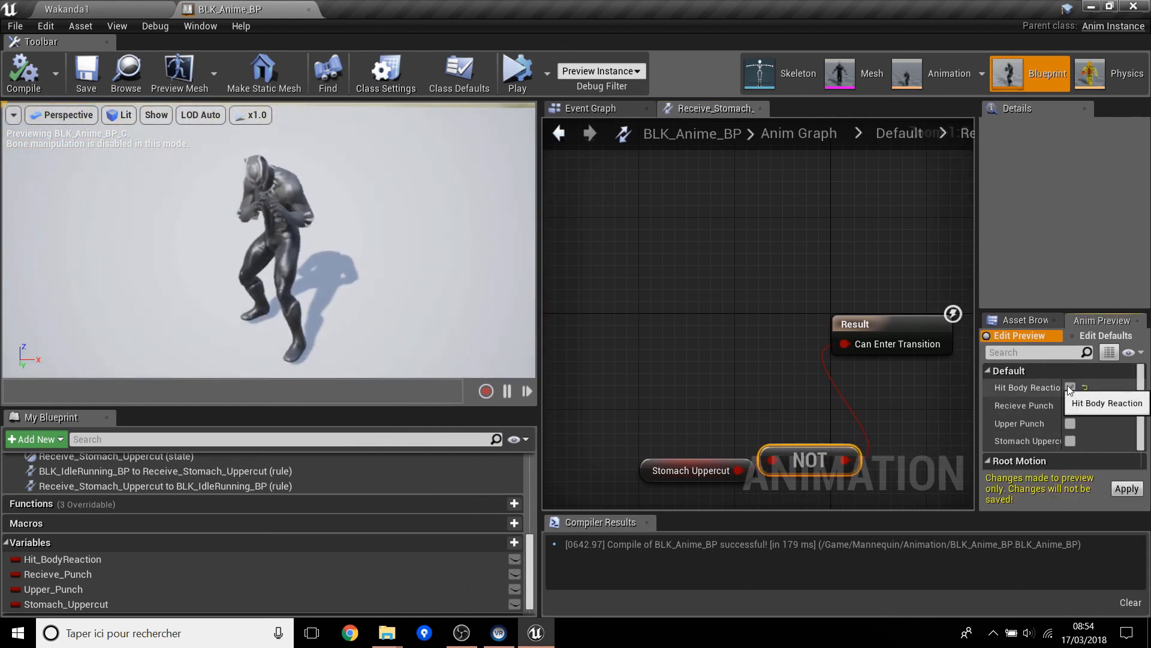
pyautogui.click(1067, 387)
pyautogui.click(1067, 405)
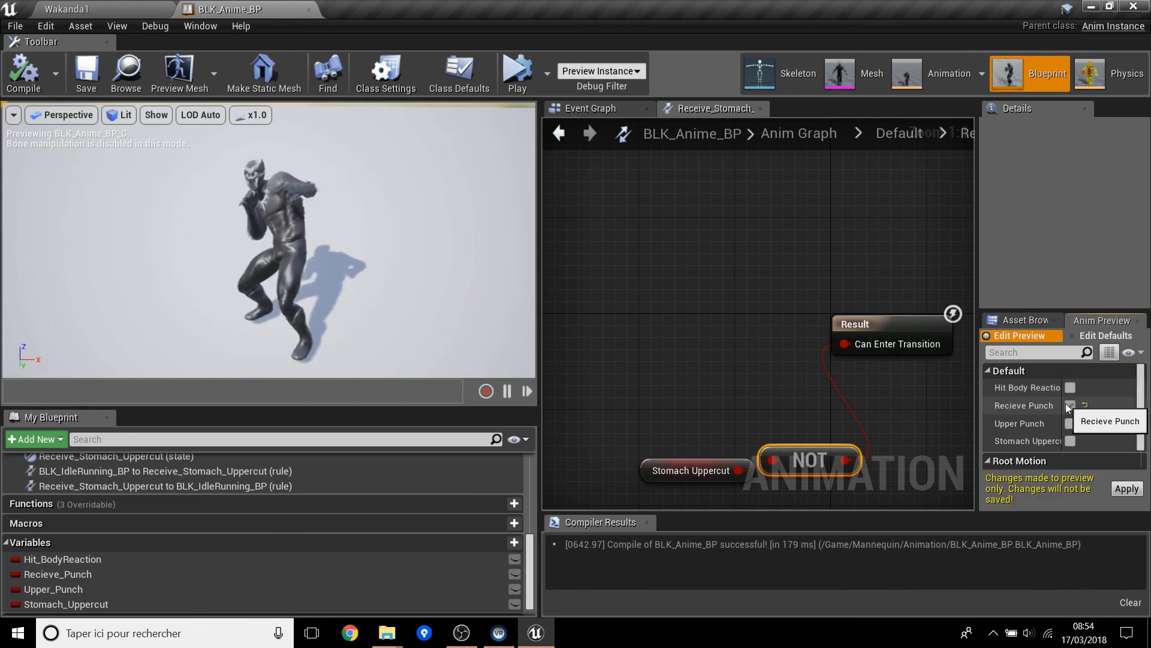
pyautogui.click(1066, 404)
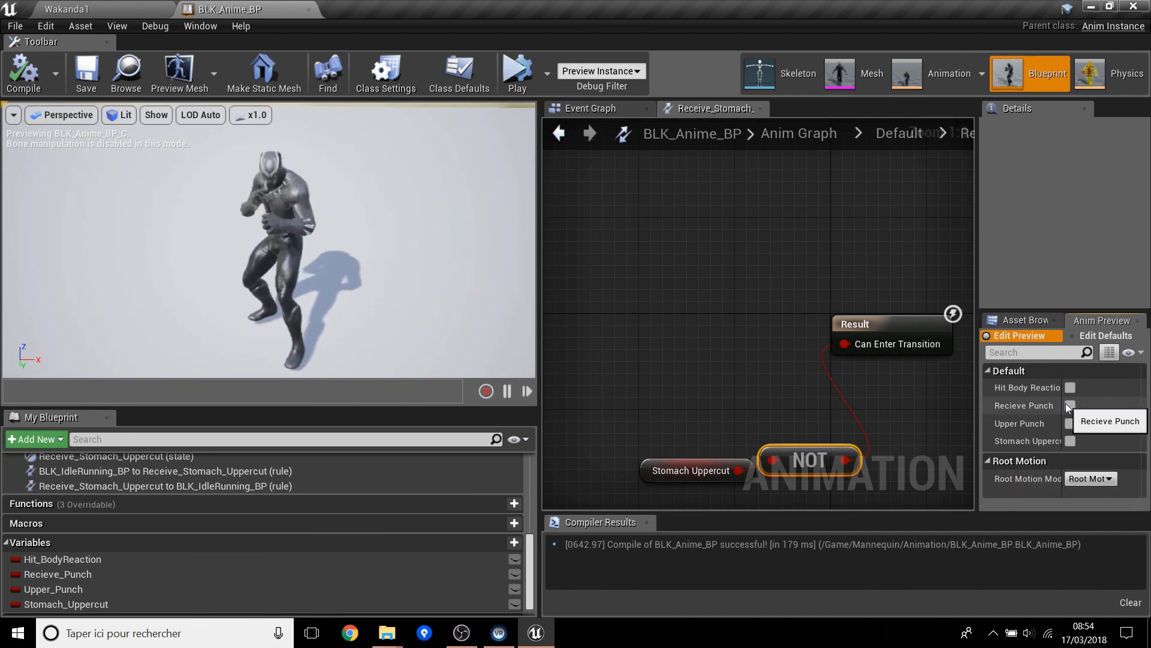
# Step: Test the Upper Punch preview value on and off with a closer view of the character, then enable Stomach Uppercut to preview that reaction
pyautogui.click(1068, 423)
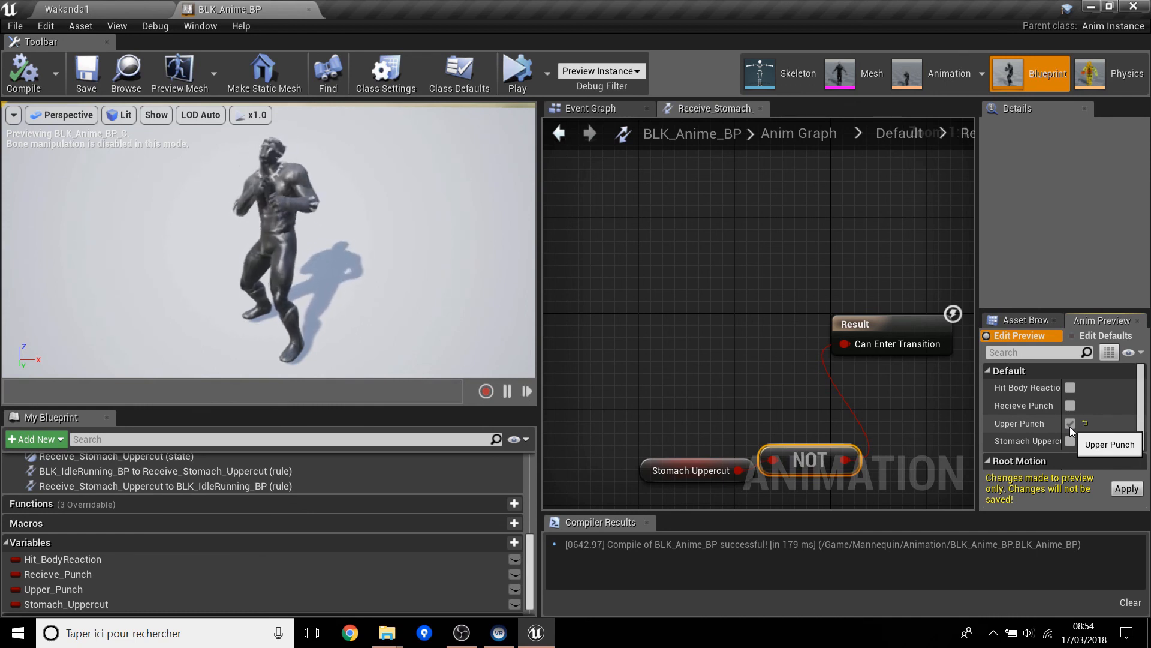
pyautogui.scroll(5, 403, 229)
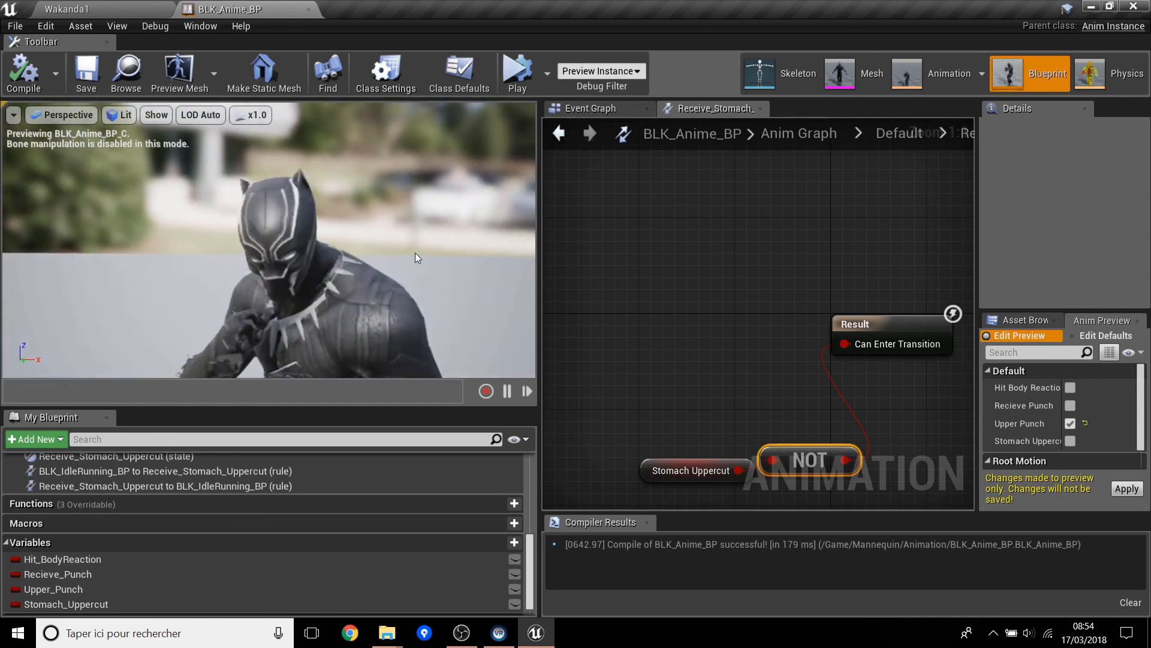
pyautogui.click(1070, 423)
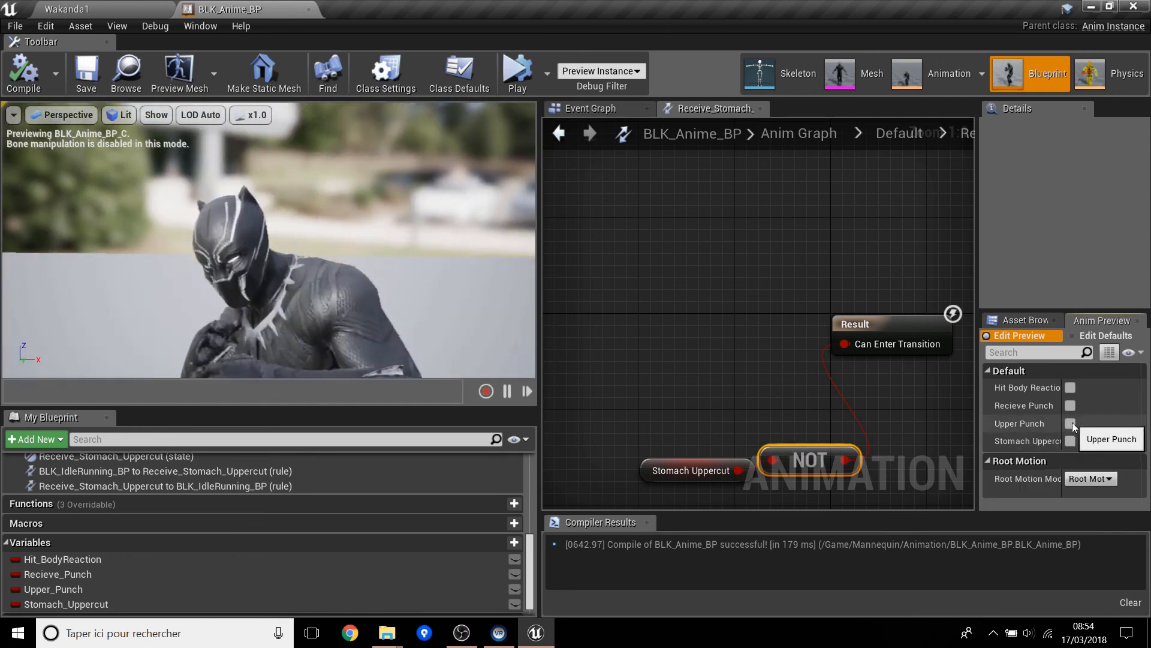
pyautogui.click(1071, 441)
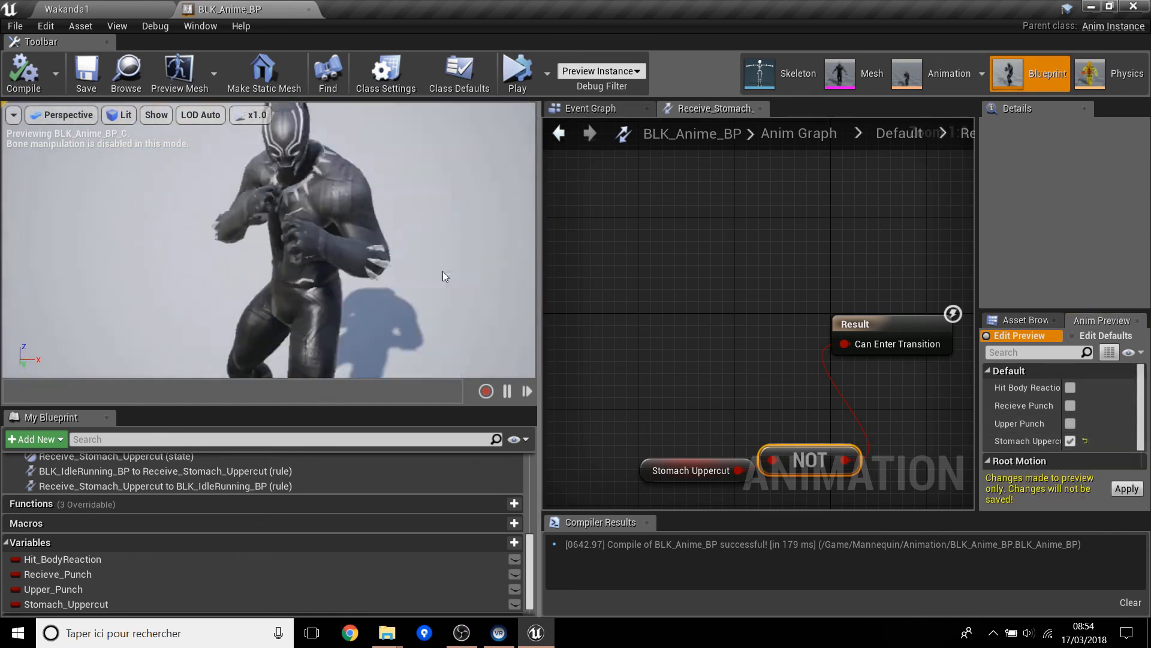
pyautogui.moveTo(807, 296); pyautogui.dragTo(722, 246, button='right')
pyautogui.scroll(-2, 724, 244)
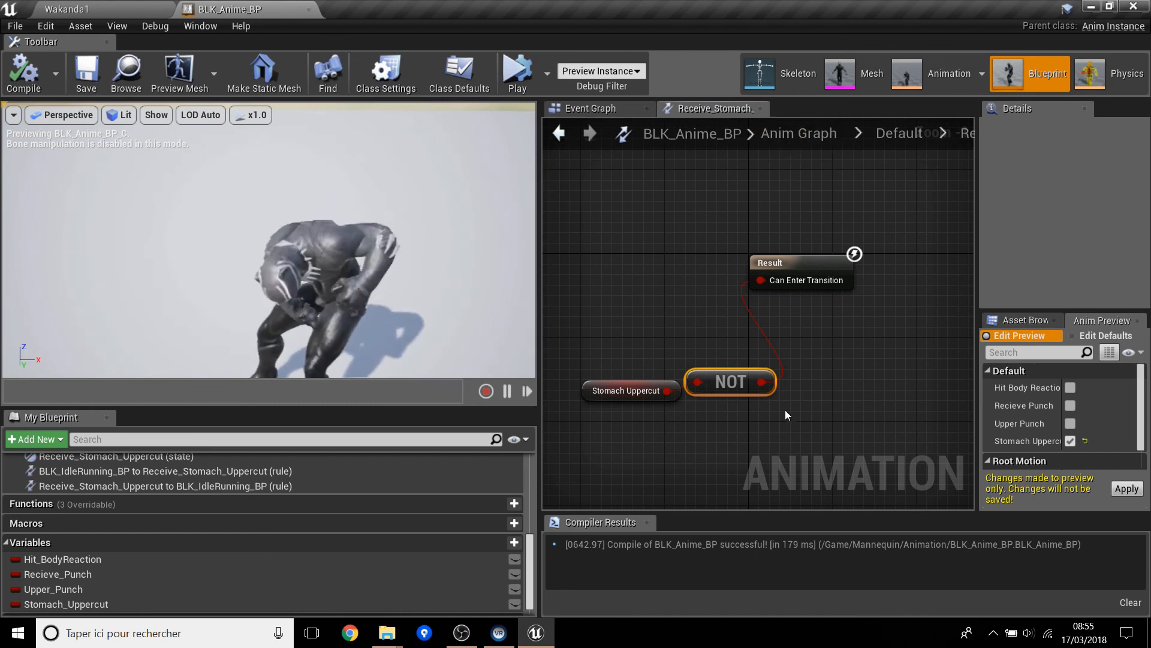
pyautogui.moveTo(786, 409); pyautogui.dragTo(810, 336, button='right')
pyautogui.scroll(-2, 839, 286)
pyautogui.scroll(2, 836, 278)
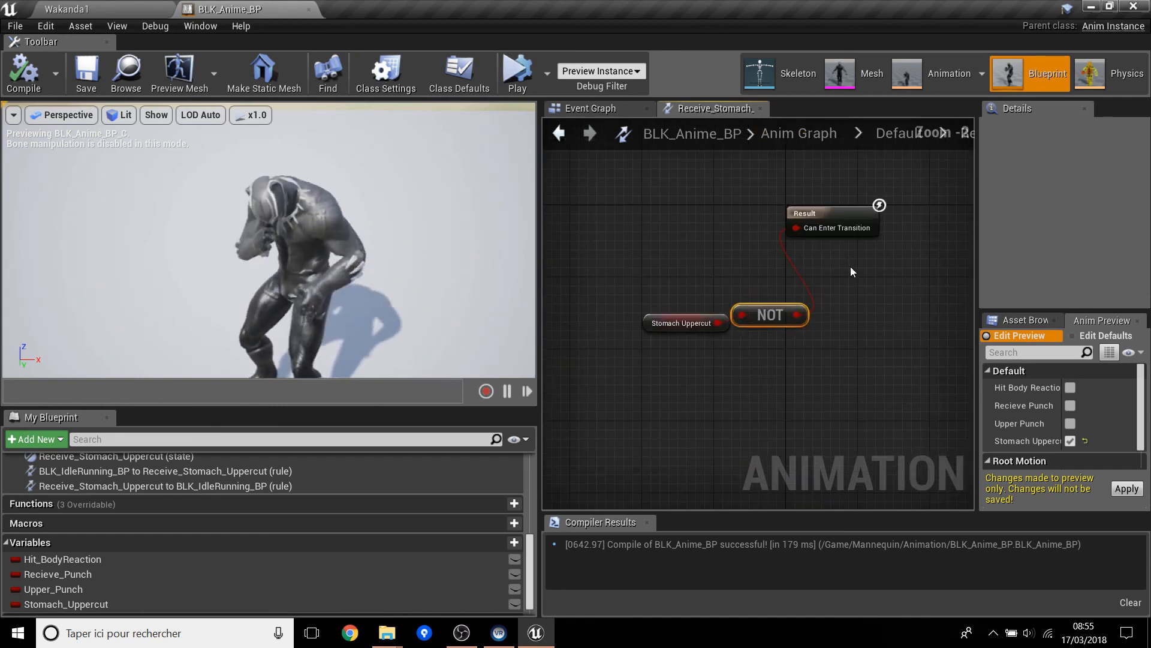
pyautogui.scroll(-2, 836, 270)
pyautogui.moveTo(836, 270); pyautogui.dragTo(845, 292, button='right')
pyautogui.scroll(1, 766, 265)
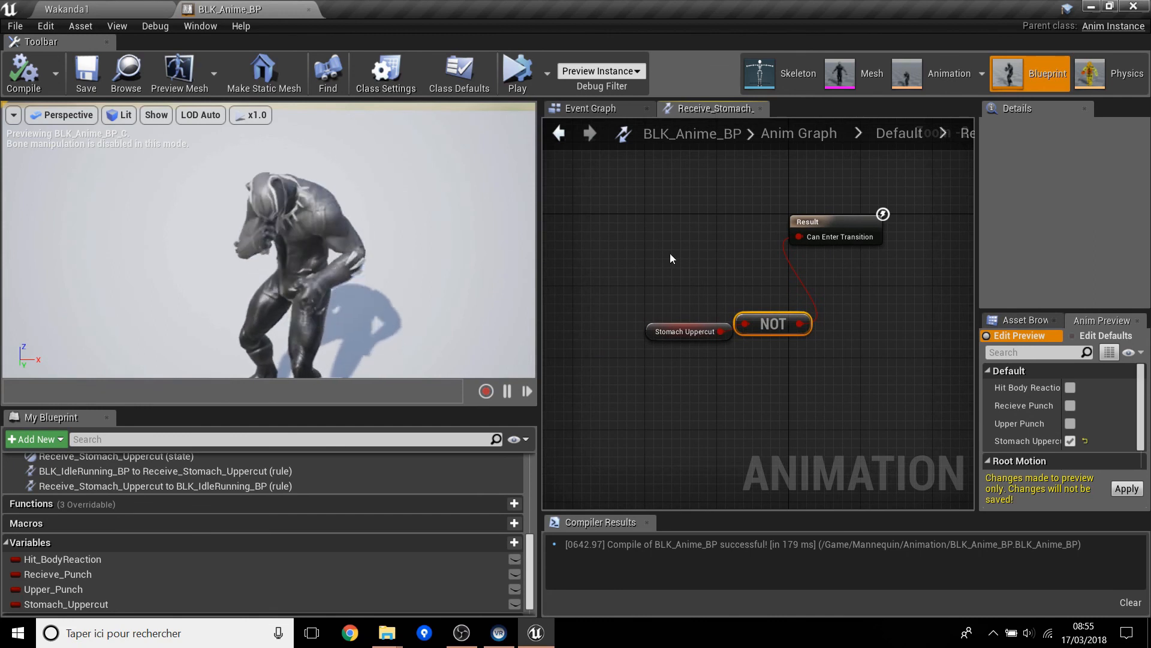